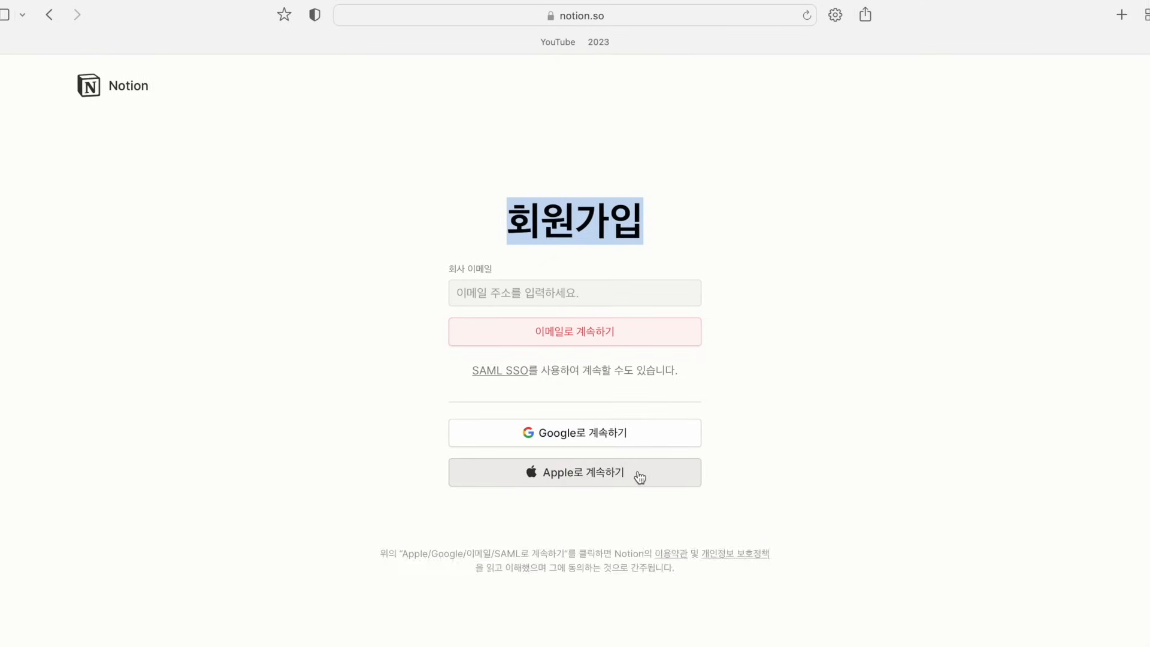
Leave the sign-up page and log in to Notion with the Apple account option
left_click(49, 14)
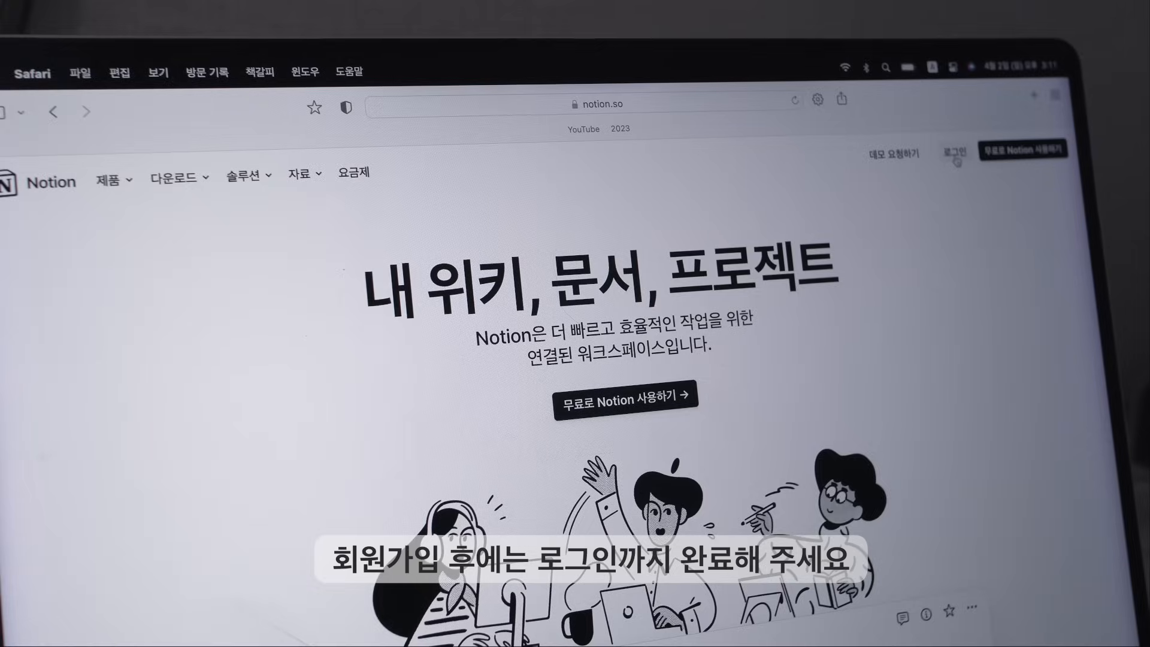
left_click(955, 154)
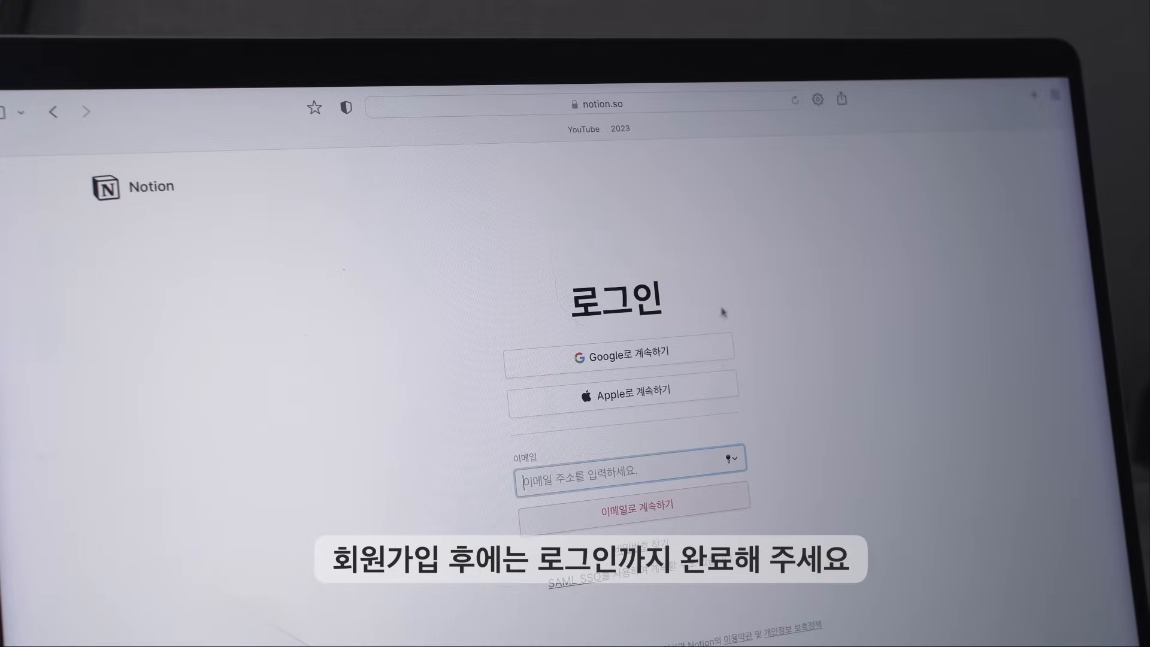
left_click(703, 388)
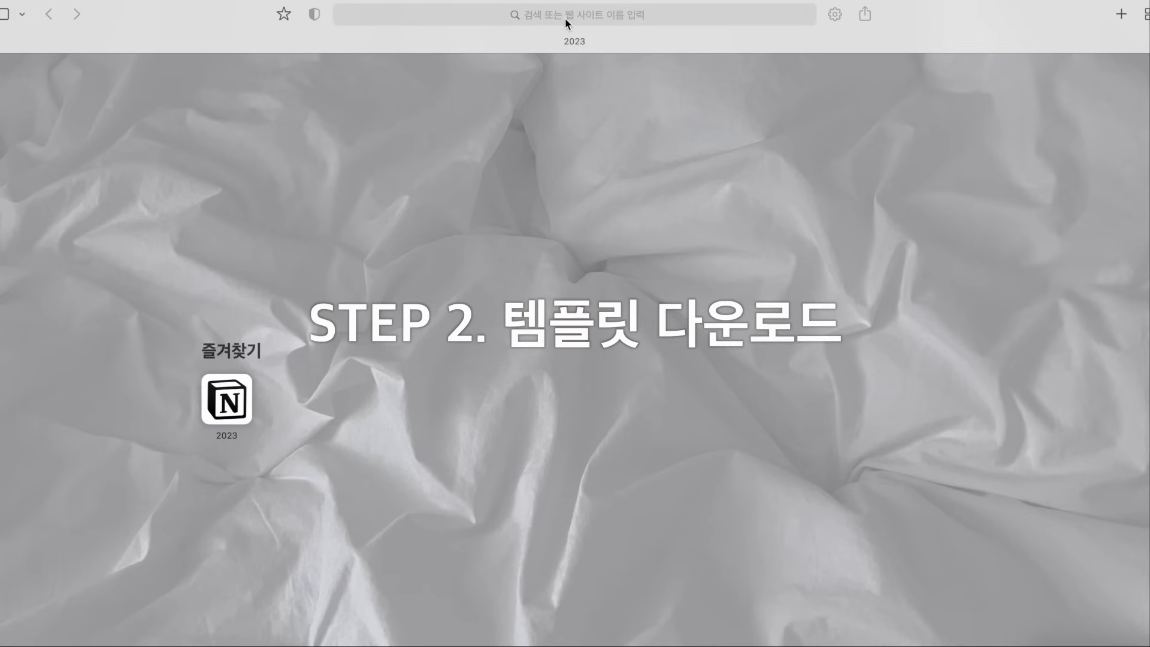
left_click(566, 16)
type("https://sore-web-d74.notion.site/Plan-with-me-eeb2d22a9b4742c1a204cf740fb60a5a")
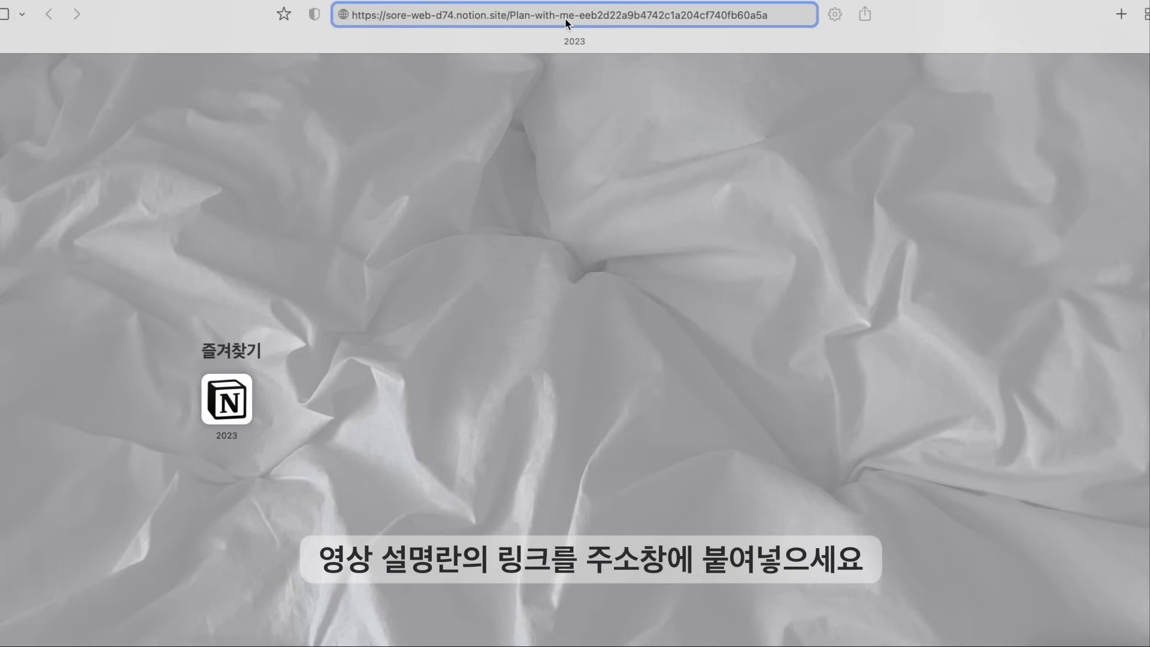
key("Return")
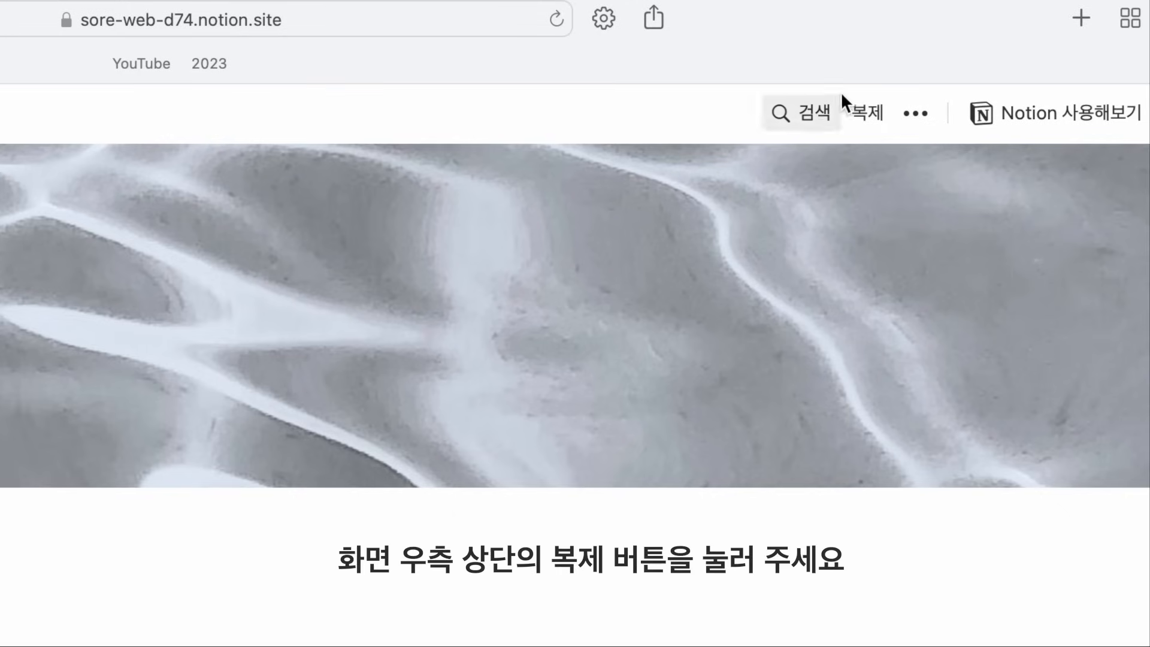
left_click(881, 123)
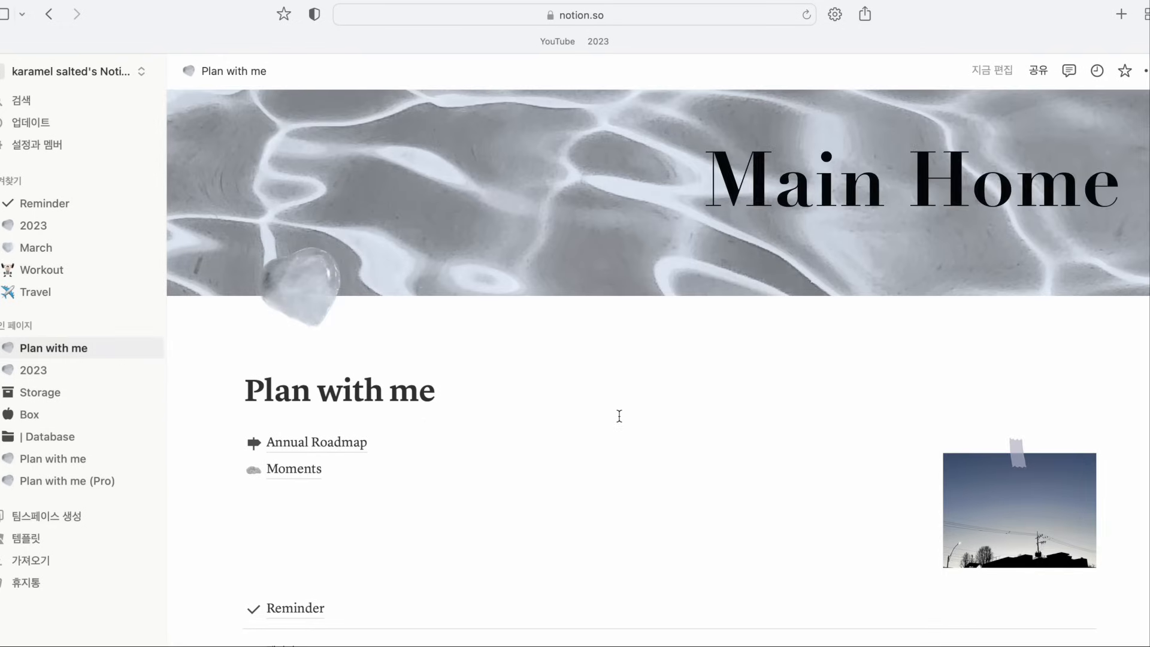
Examine the Plan with me page's Annual Roadmap, Moments and Reminder links, decorative photo and monthly gallery
scroll(620, 415, "down", 3)
scroll(620, 415, "down", 5)
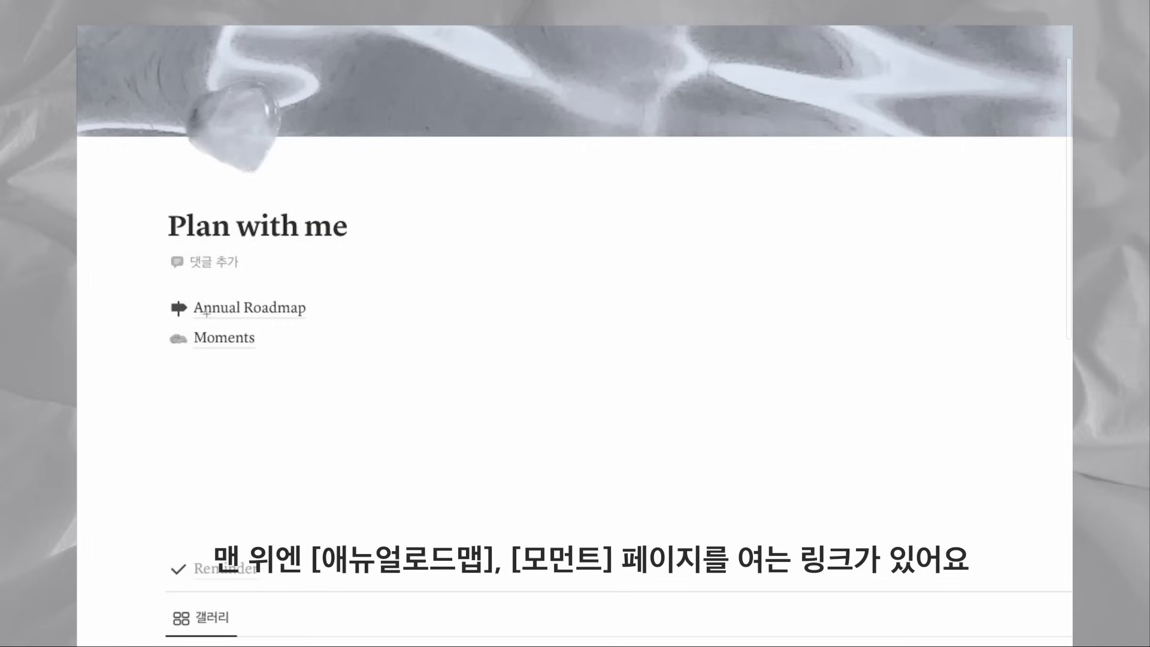
left_click_drag(163, 296, 308, 318)
left_click_drag(165, 330, 281, 351)
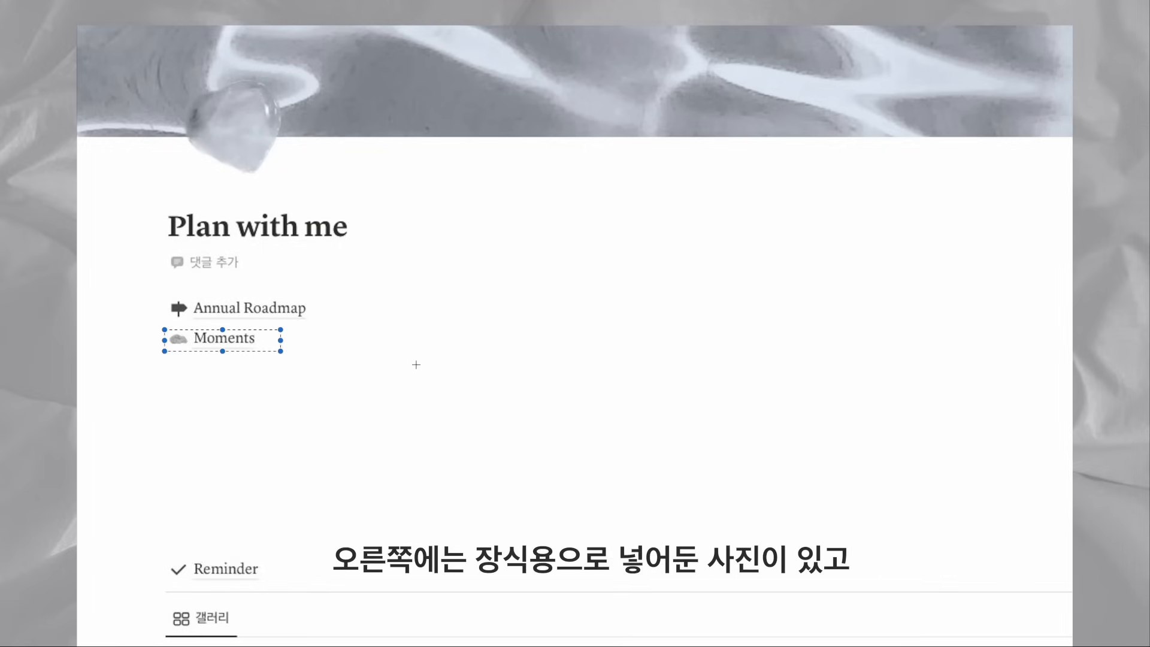
scroll(416, 365, "right", 3)
scroll(417, 365, "right", 10)
left_click_drag(749, 252, 1034, 522)
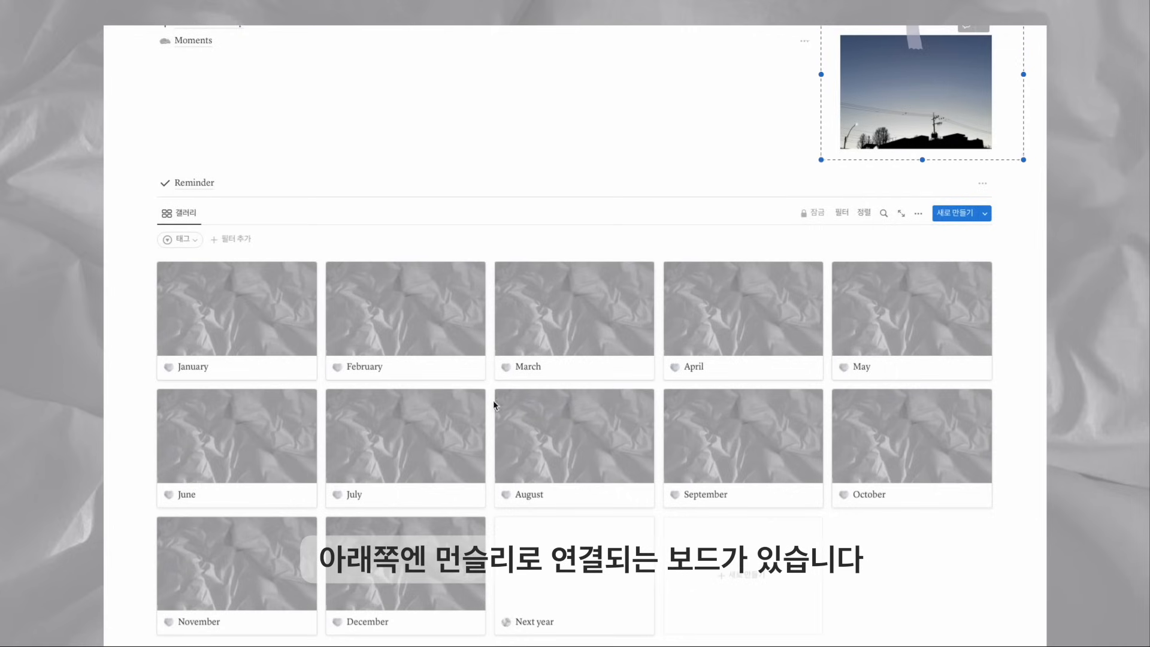
left_click_drag(492, 514, 660, 639)
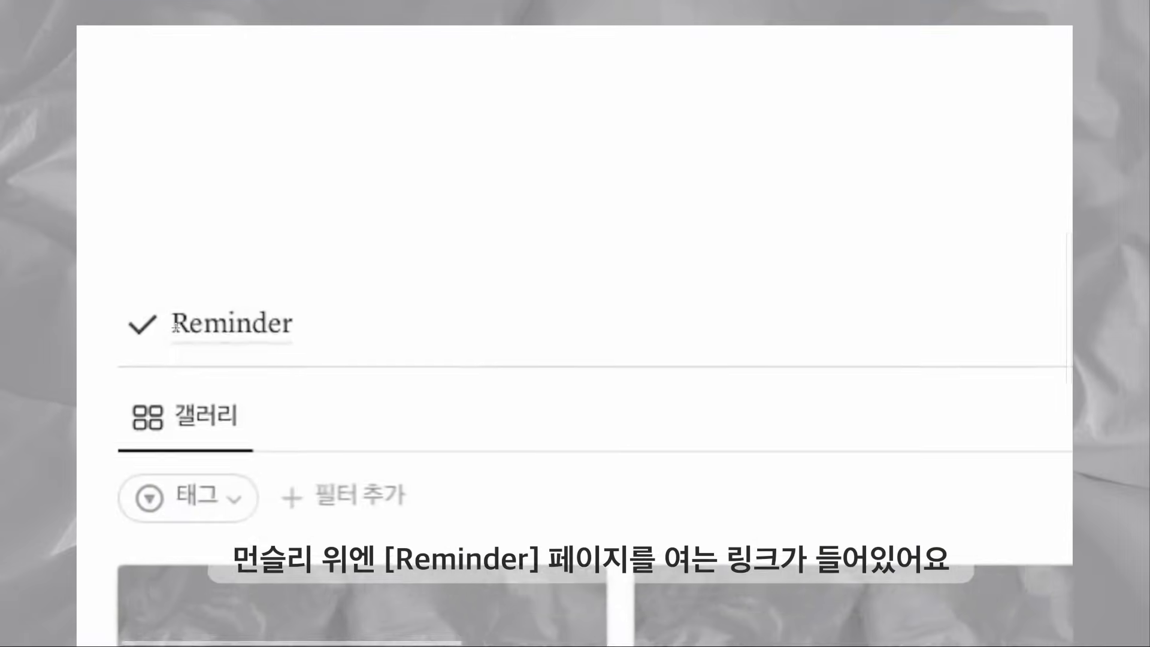
left_click_drag(93, 282, 386, 365)
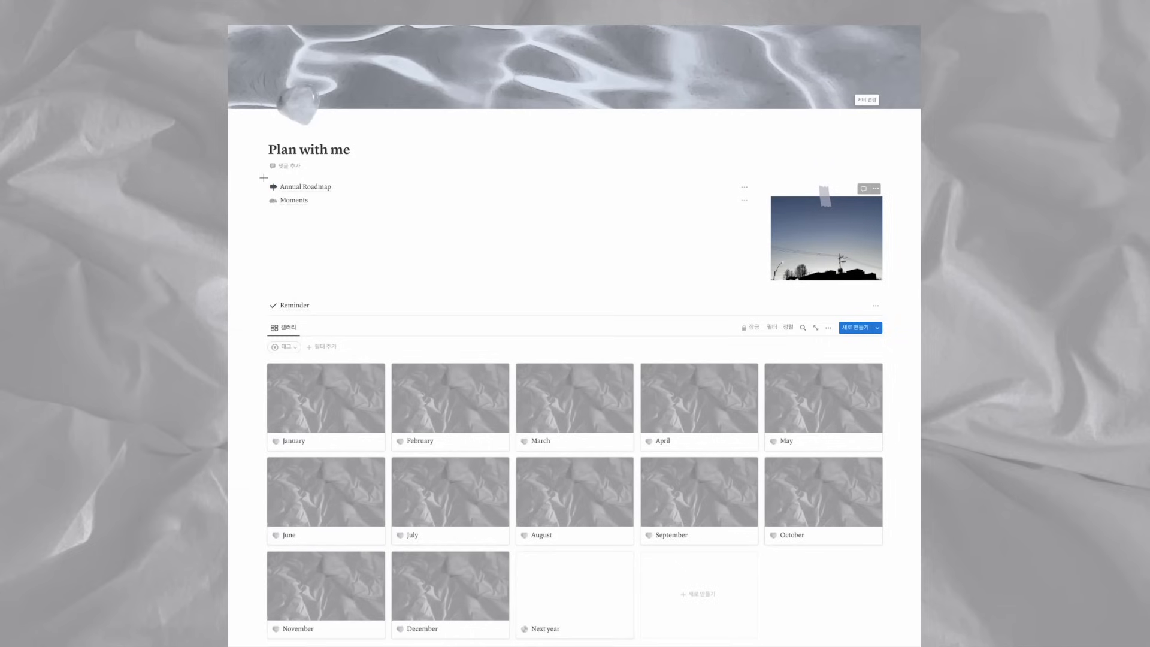
left_click_drag(264, 177, 362, 219)
left_click_drag(264, 292, 327, 316)
left_click_drag(262, 338, 881, 617)
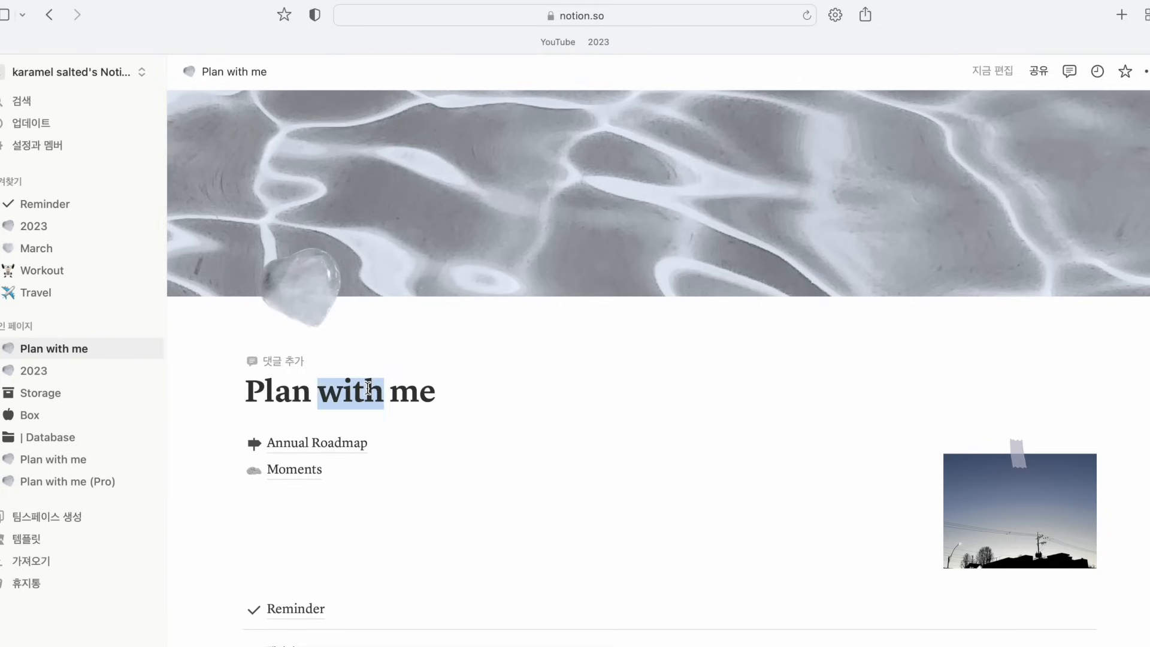
Rename the Plan with me page as 2023
triple_click(368, 386)
type("2023")
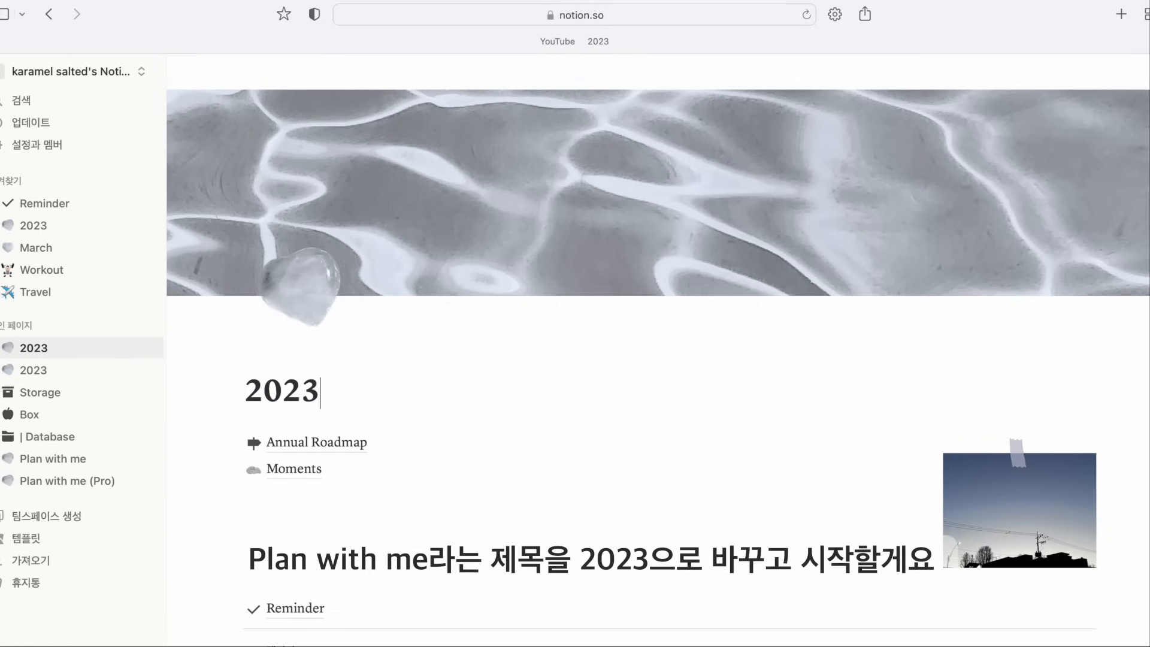
left_click(431, 495)
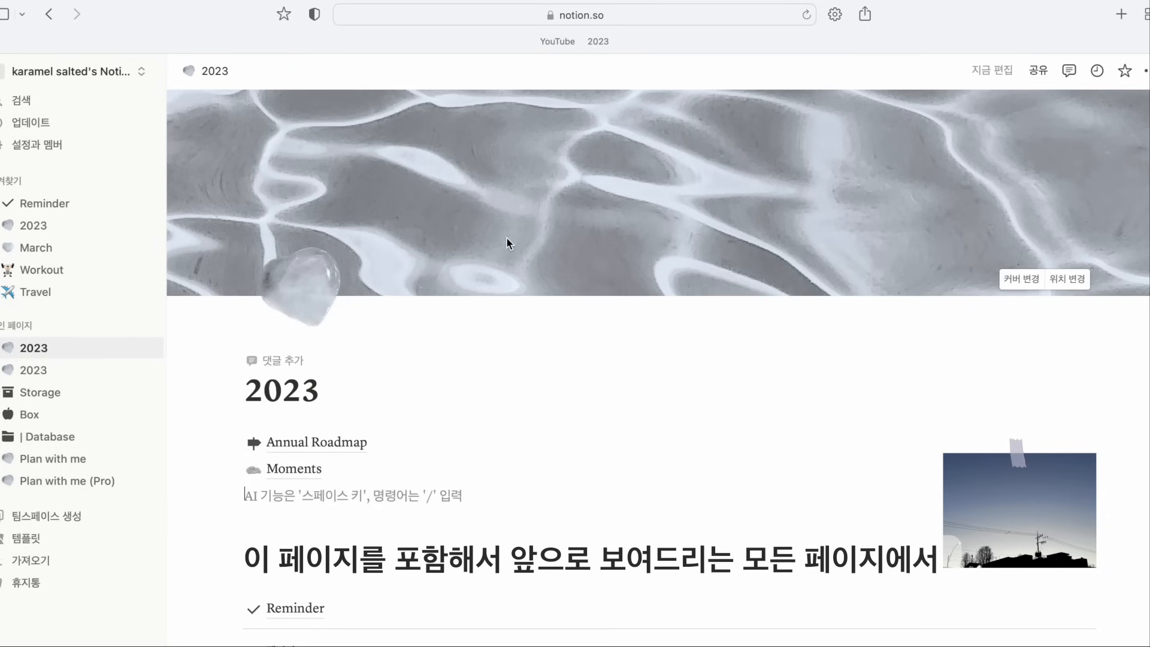
View the options for changing the page icon, the page cover and the decorative photo
left_click(312, 284)
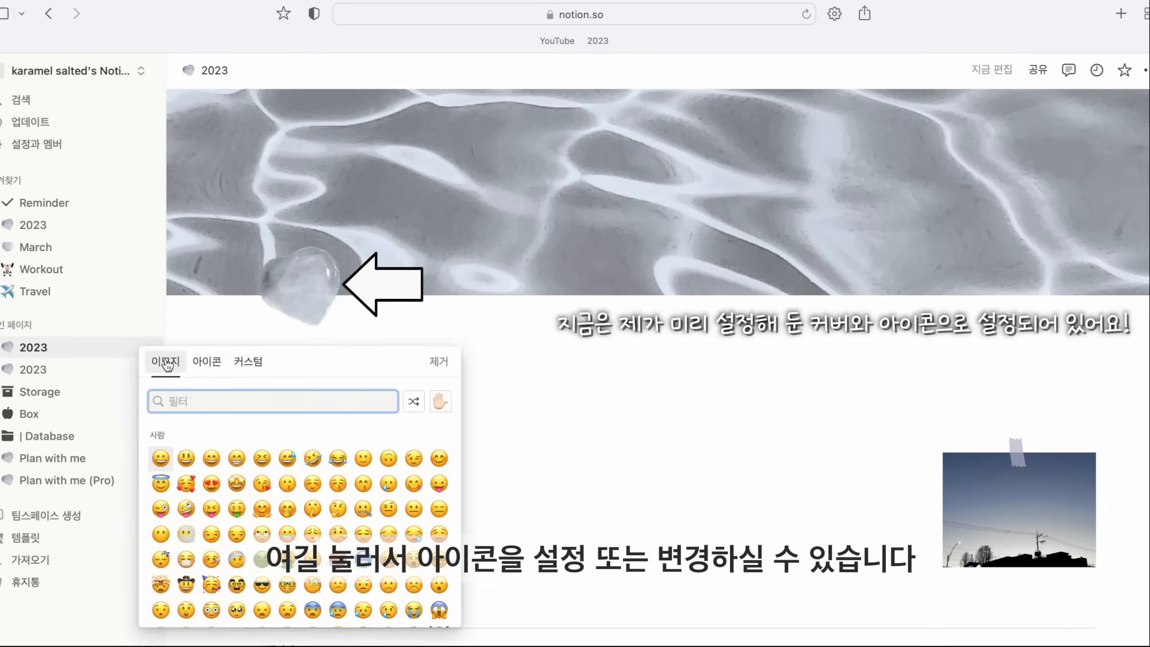
left_click(201, 364)
left_click(248, 361)
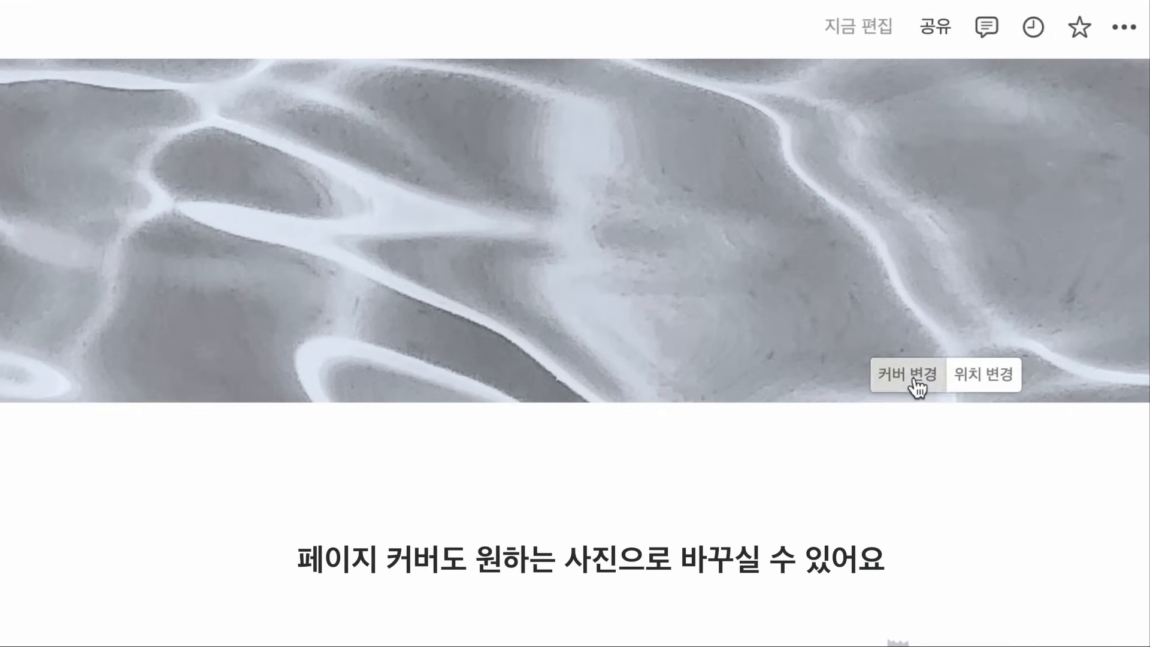
left_click(996, 307)
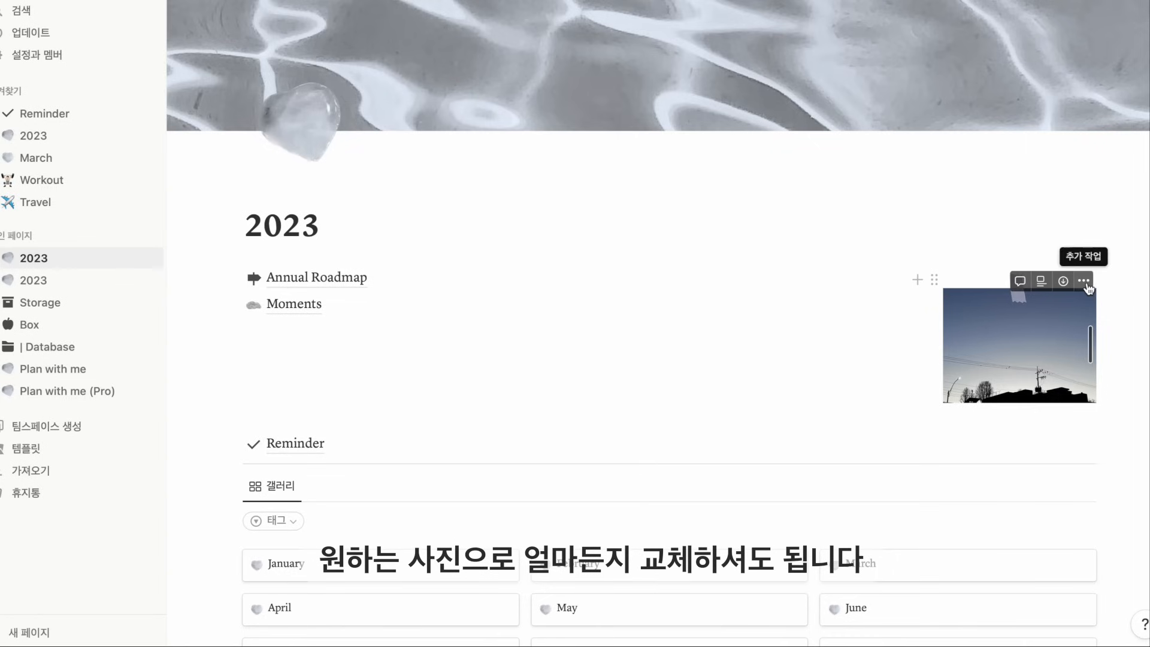
left_click(1084, 282)
left_click(1044, 491)
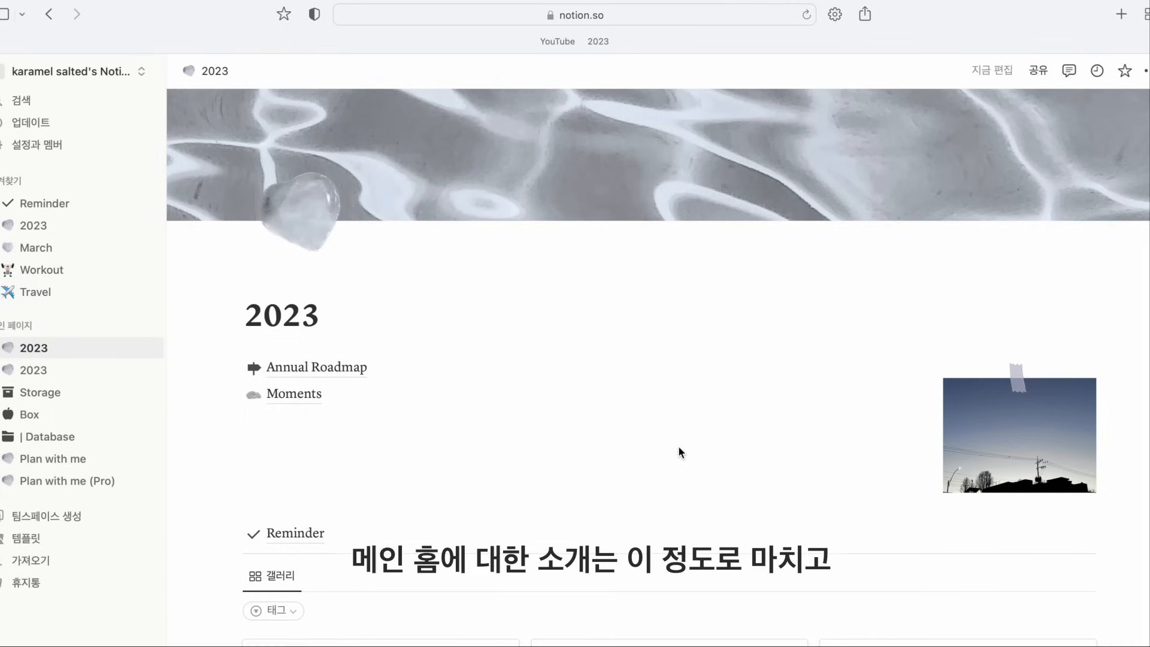
Open the Annual Roadmap page from the 2023 home page
scroll(679, 446, "down", 5)
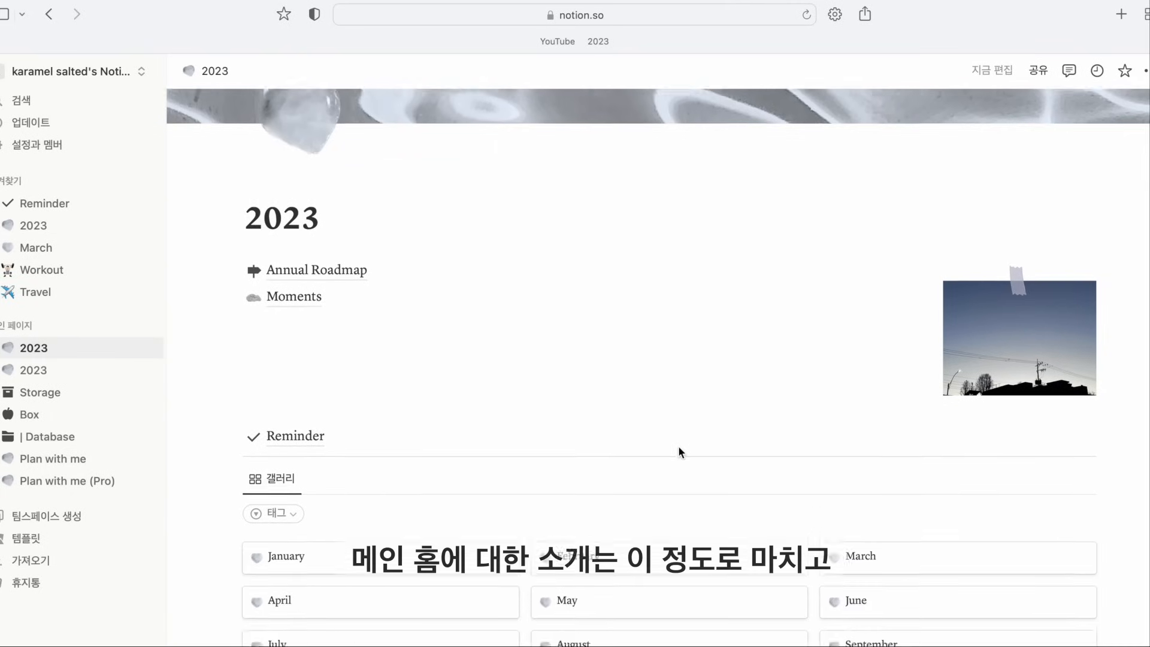
scroll(678, 446, "up", 3)
scroll(678, 447, "up", 1)
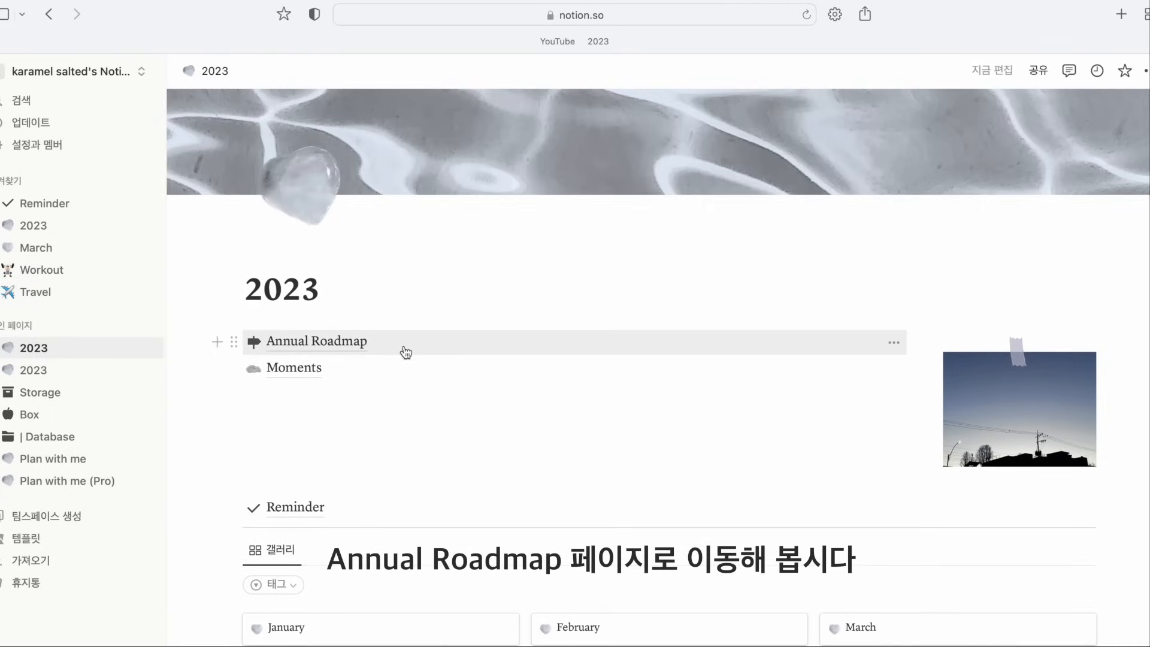
left_click(348, 340)
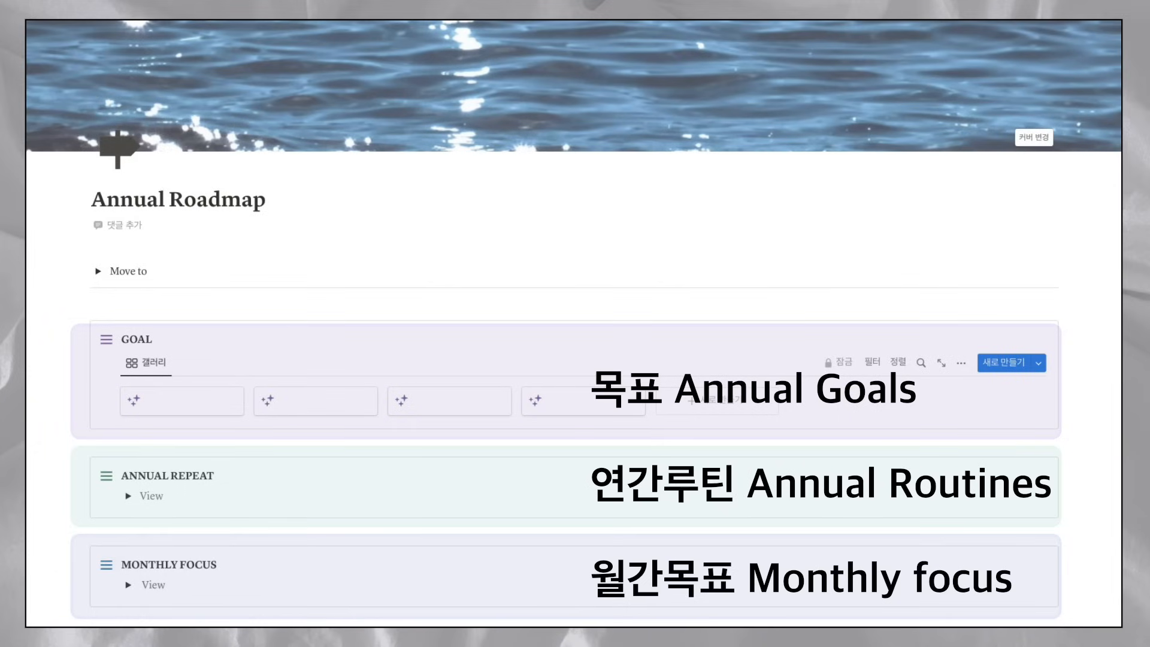
Name the four empty GOAL cards 해외여행, 앱 제작하기, 프랑스어 배우기 and 운전 시작하기
scroll(893, 425, "down", 5)
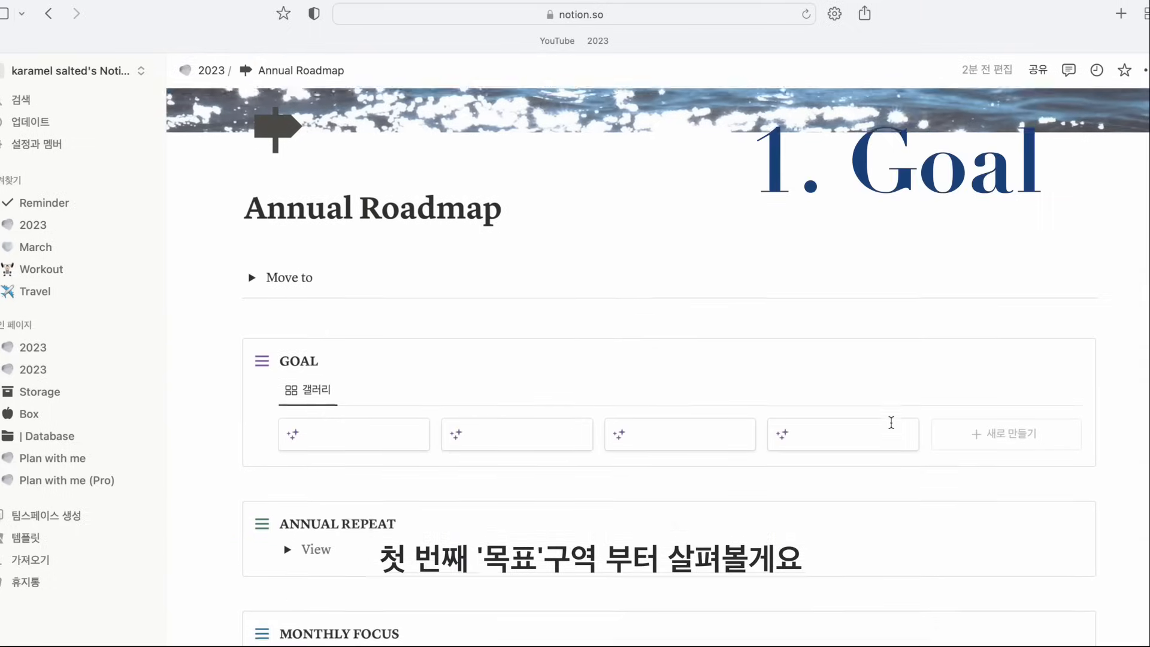
scroll(892, 429, "down", 4)
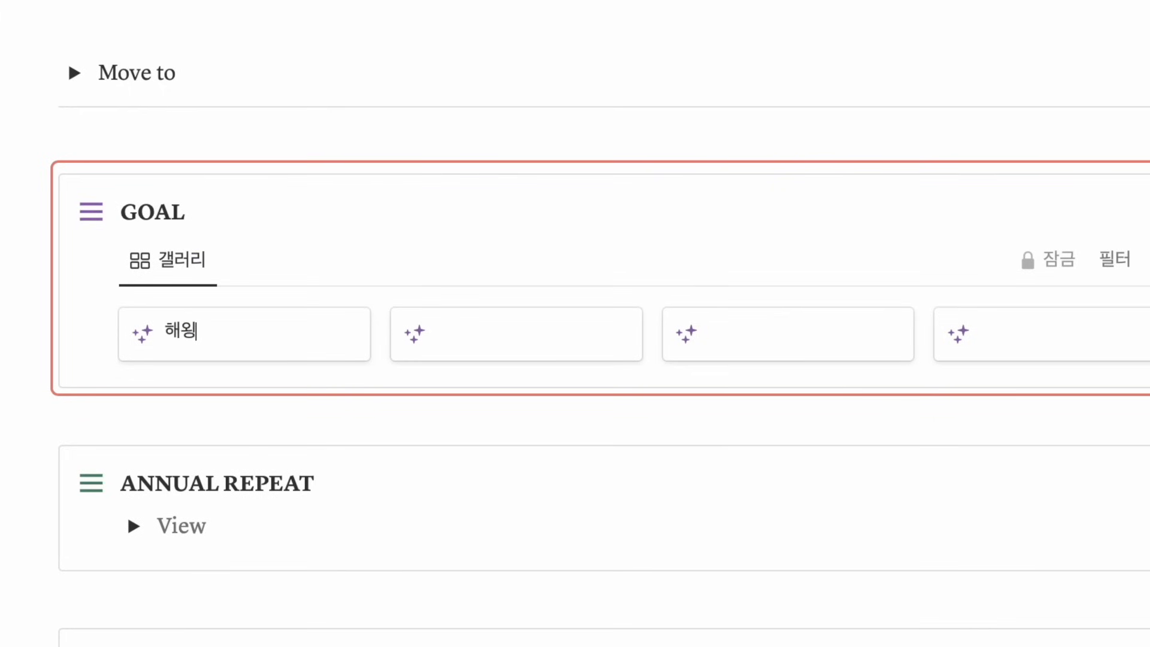
type("여행")
left_click(586, 334)
type("앱 제작하기")
left_click(858, 334)
type("프랑스어 비")
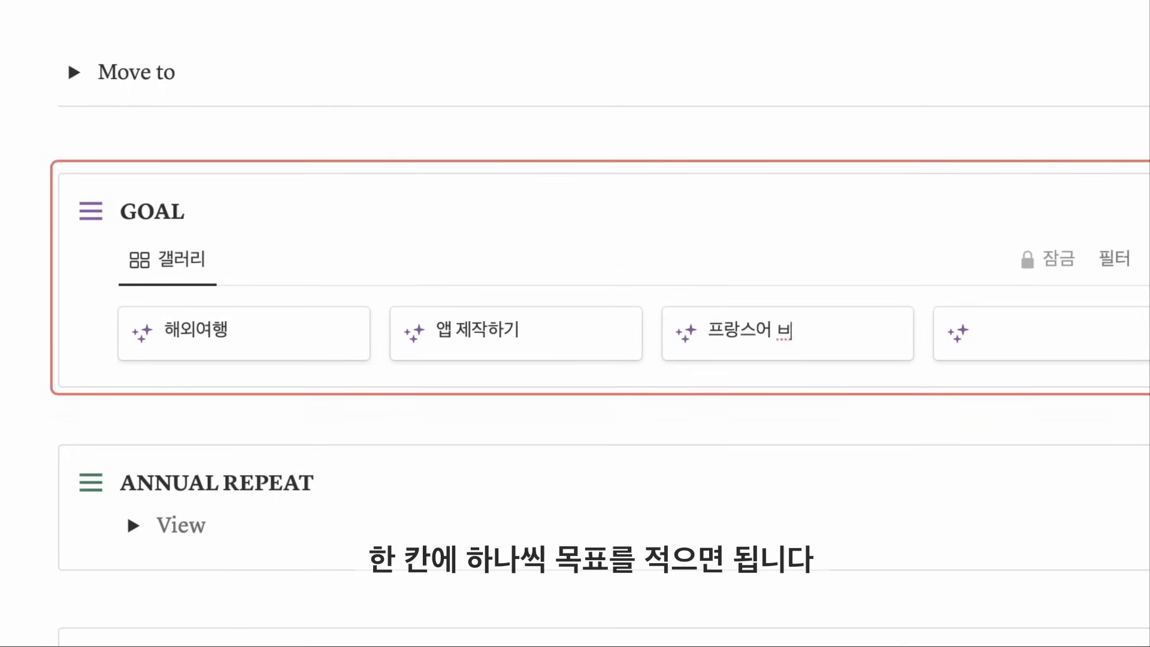
left_click(1130, 334)
type("운전 시작하기")
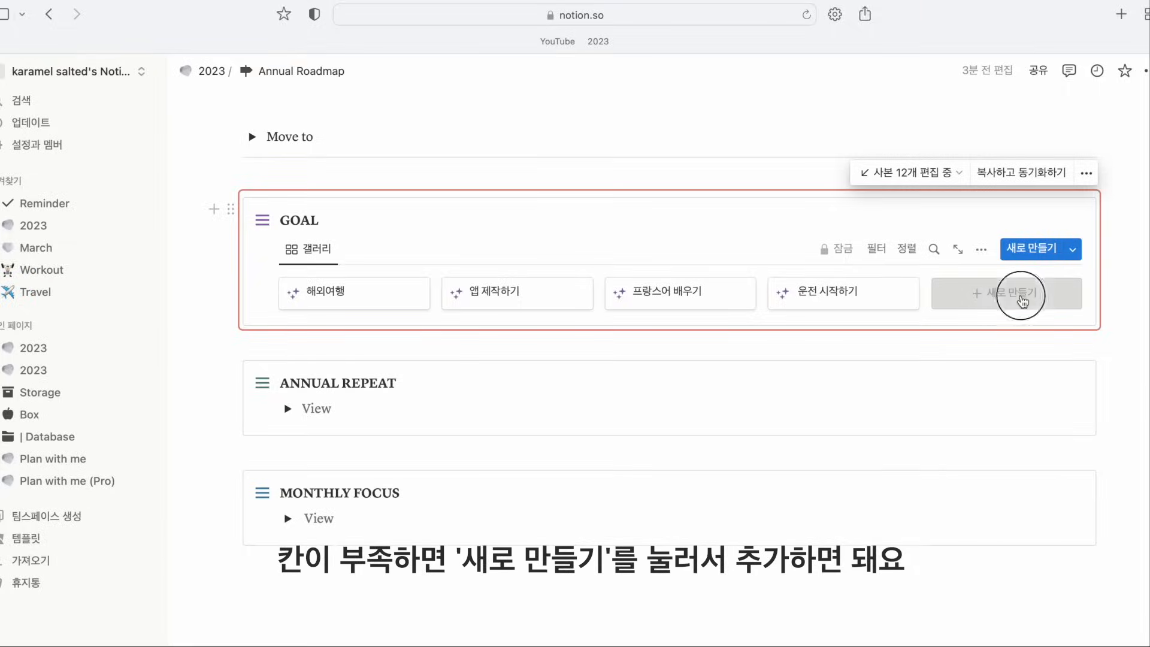
Add a new card titled 진로 탐색 to the GOAL gallery and return to the roadmap page
left_click(1022, 302)
type("진로 탐색")
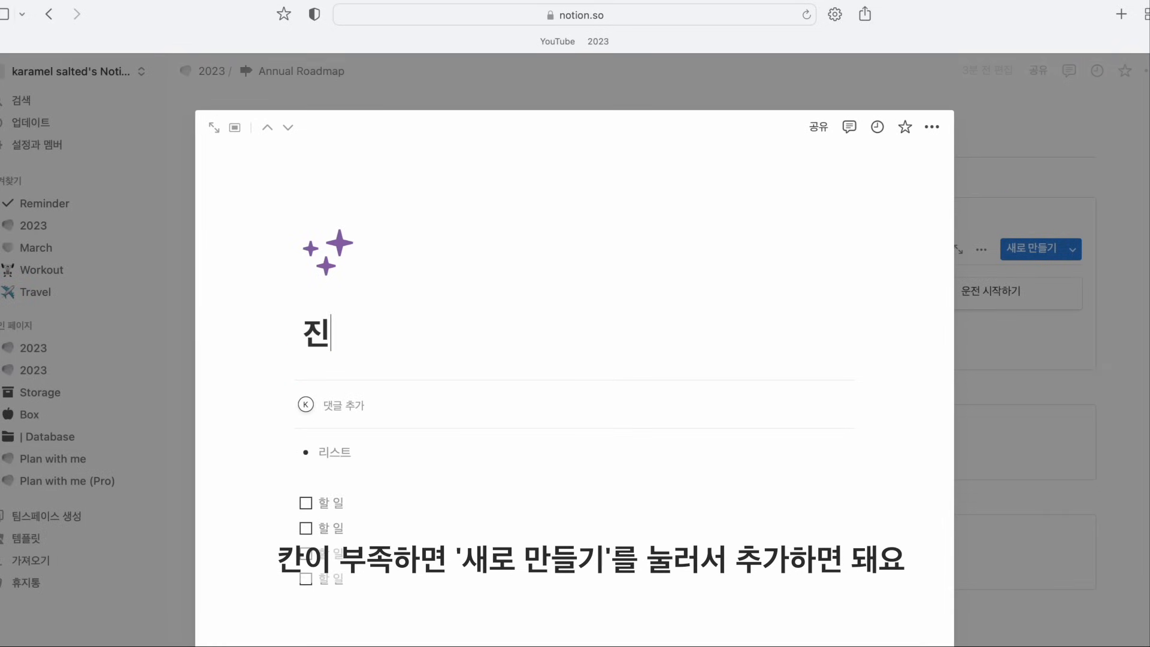
left_click(1009, 195)
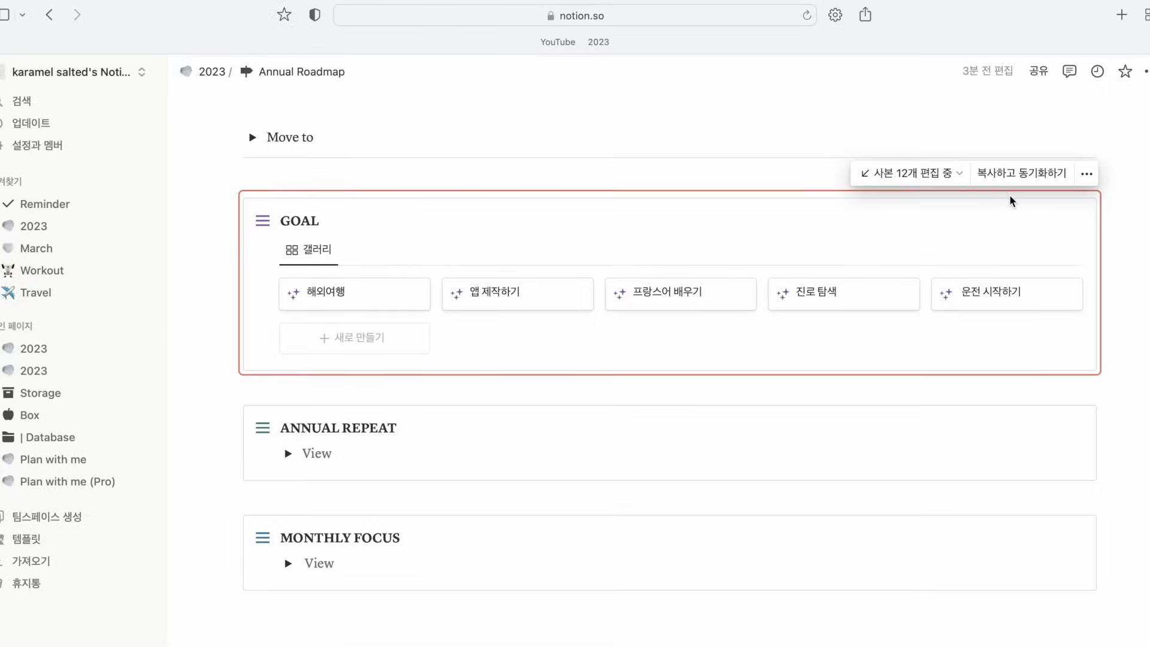
Change the goal card icons: airplane for 해외여행, phone for 앱 제작하기, French flag for 프랑스어 배우기, woman for 진로 탐색, red car for 운전 시작하기
left_click(296, 274)
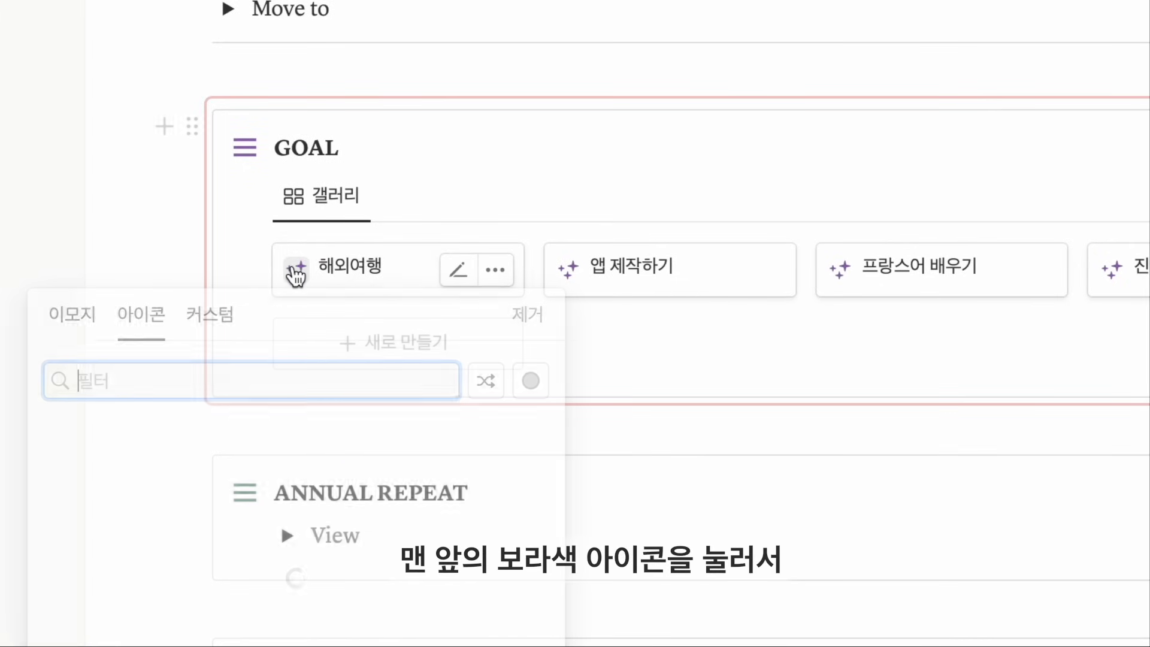
type("air")
left_click(148, 444)
left_click(568, 270)
type("phone")
left_click(329, 477)
left_click(840, 269)
type("fran")
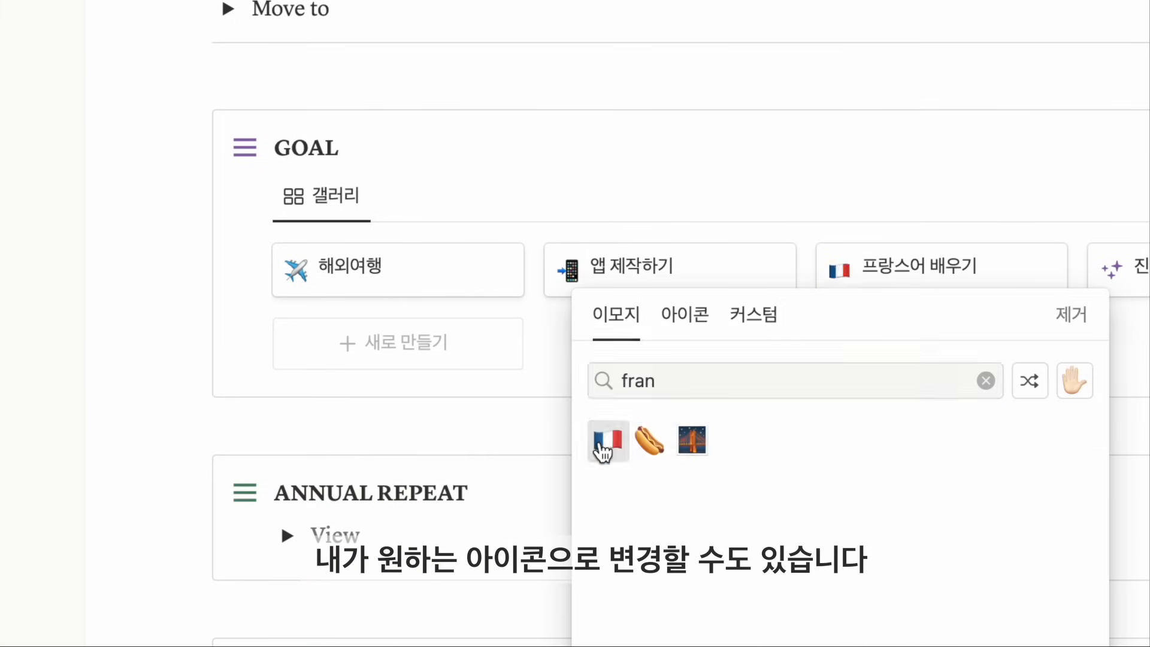
left_click(608, 441)
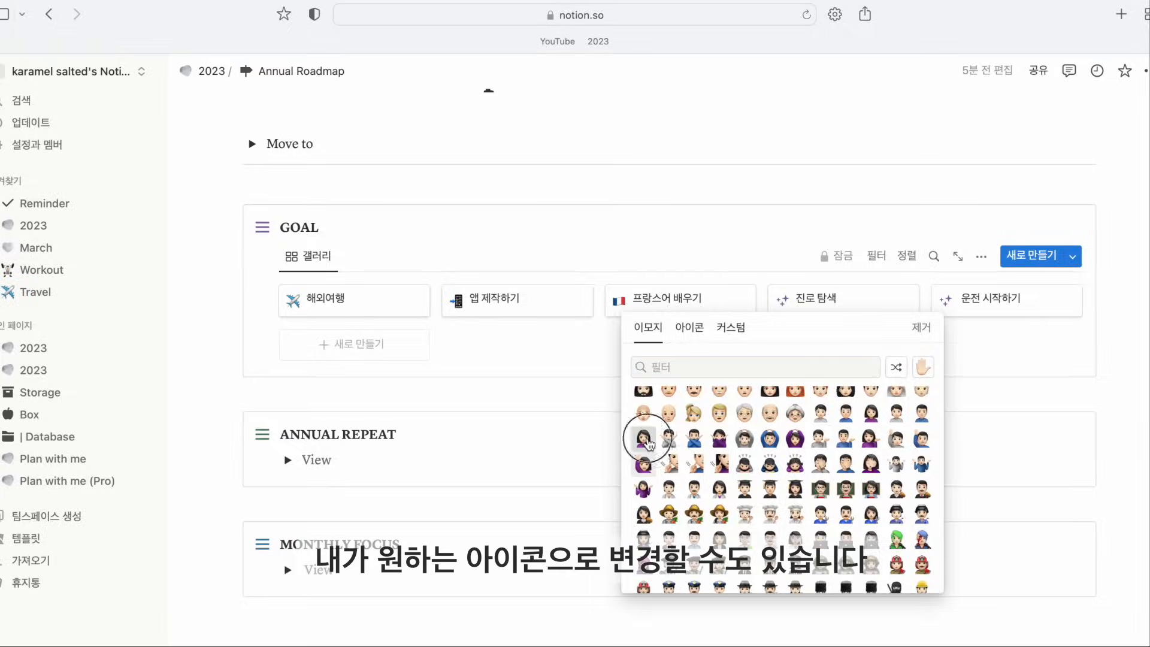
left_click(862, 504)
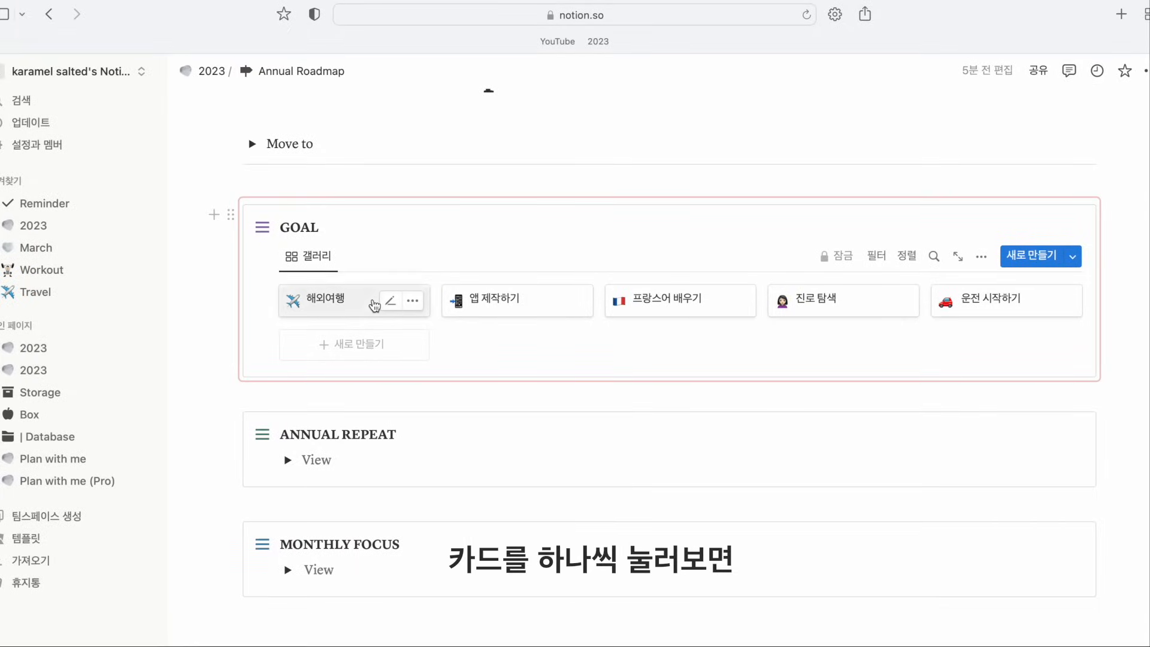
Open the 해외여행 goal card and write "내가 진짜로 원하는 삶이 무엇인지 생각하는 시간" as its bullet list item
left_click(375, 305)
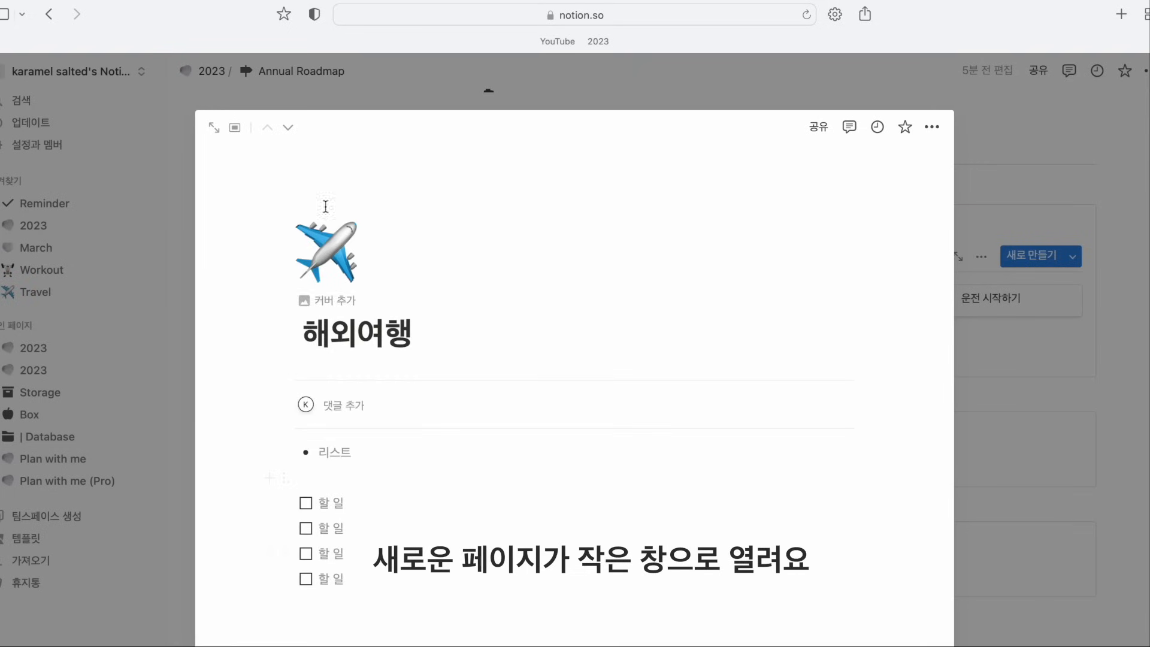
left_click(445, 450)
type("내개")
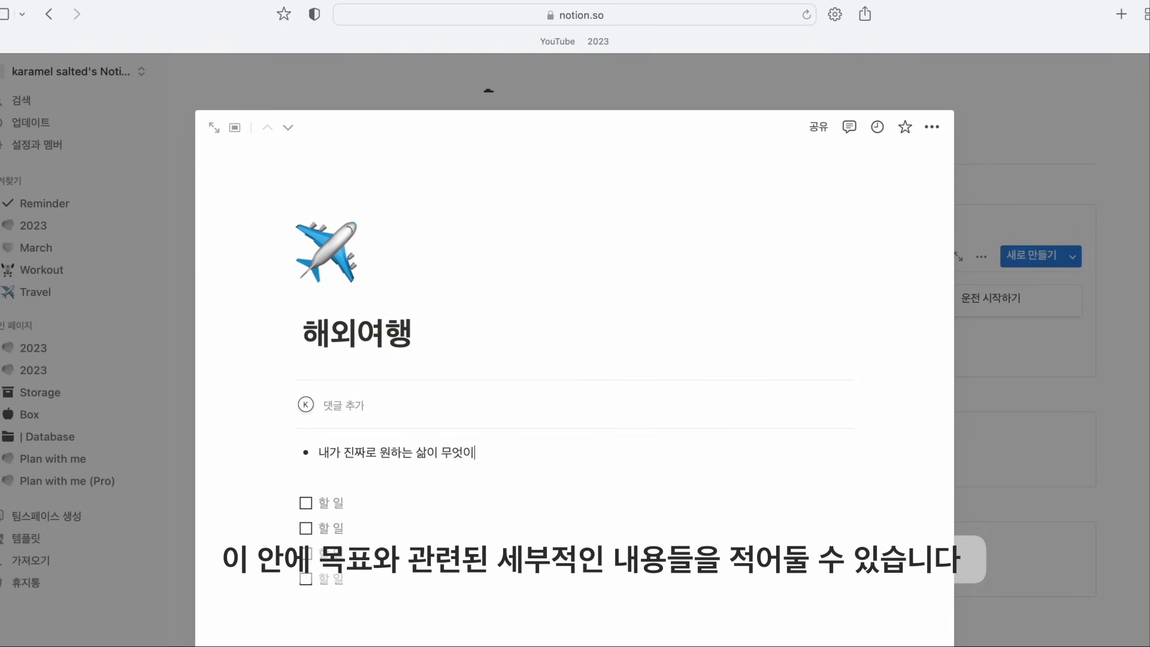
type("ㄴ지 ㅅ")
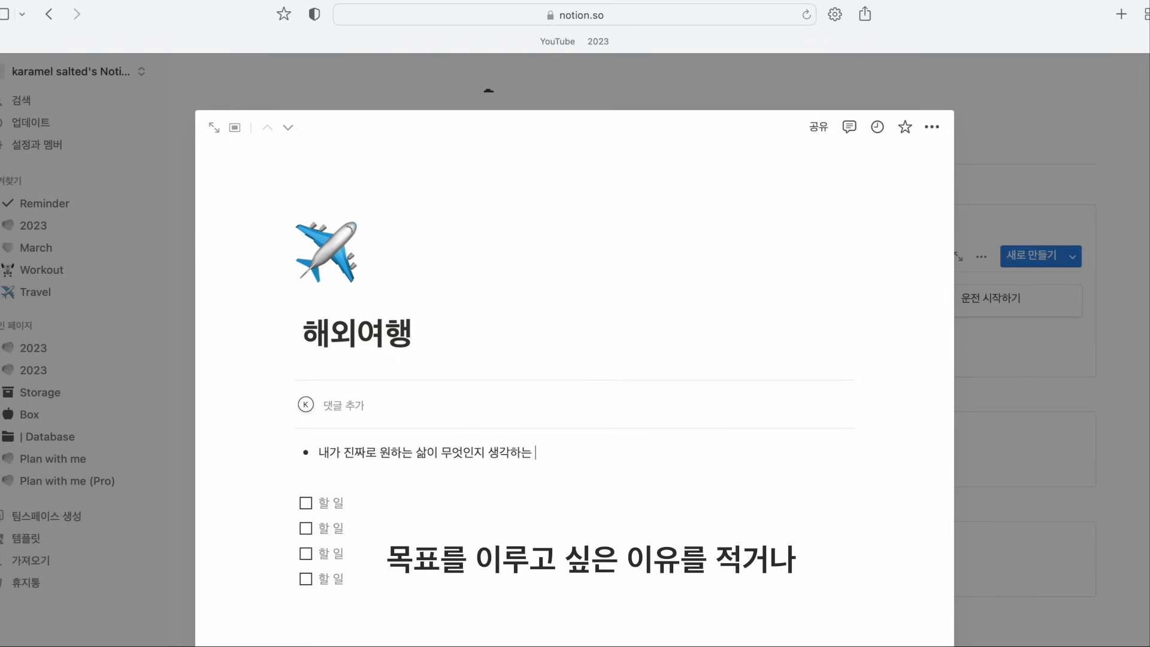
left_click(331, 501)
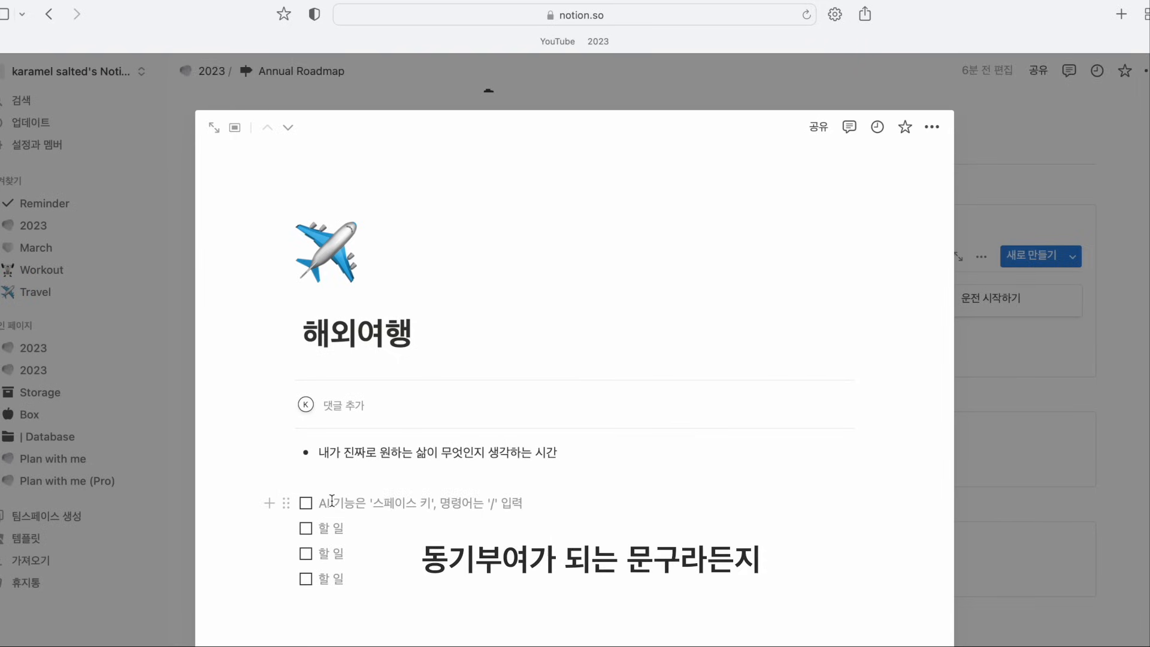
Fill the 해외여행 checklist with 여행지 정하기, 항공권 예약, 숙소 예약, 체크리스트 작성하기 and 준비물 챙기기
type("여행지 ")
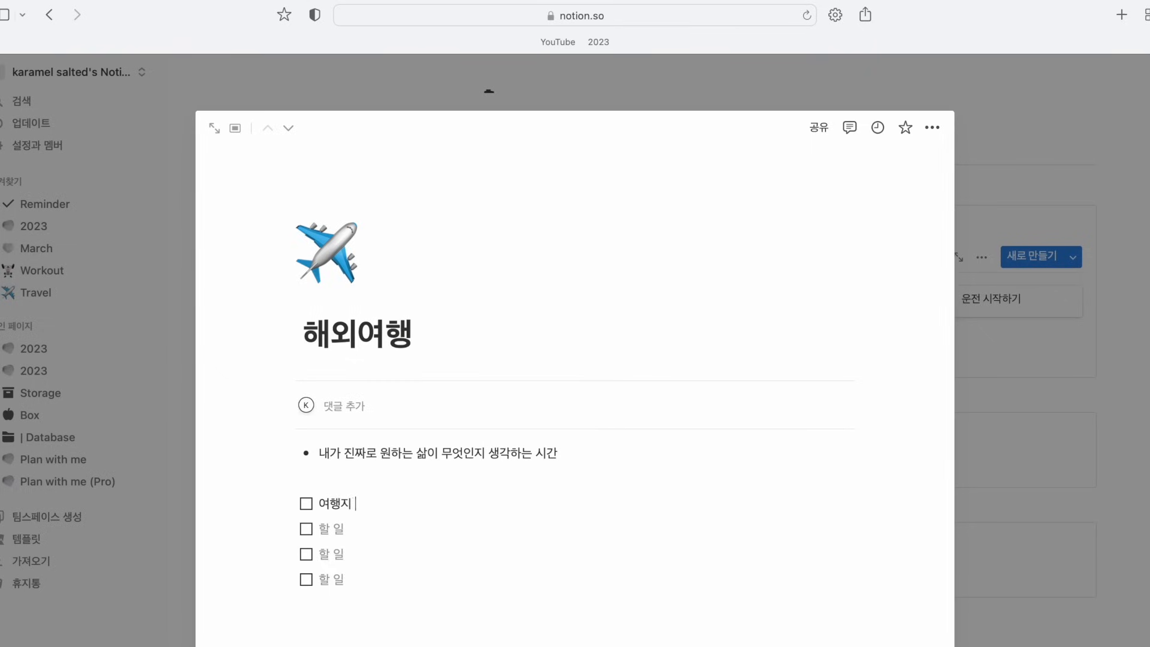
type("정학ㅎ")
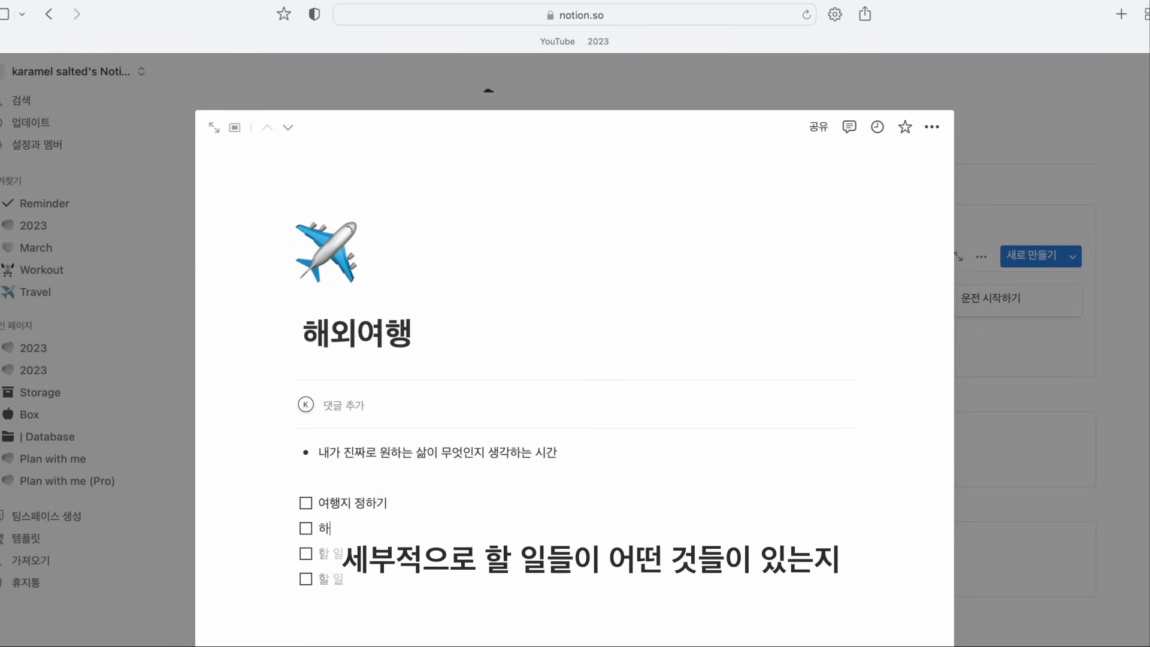
key("Down")
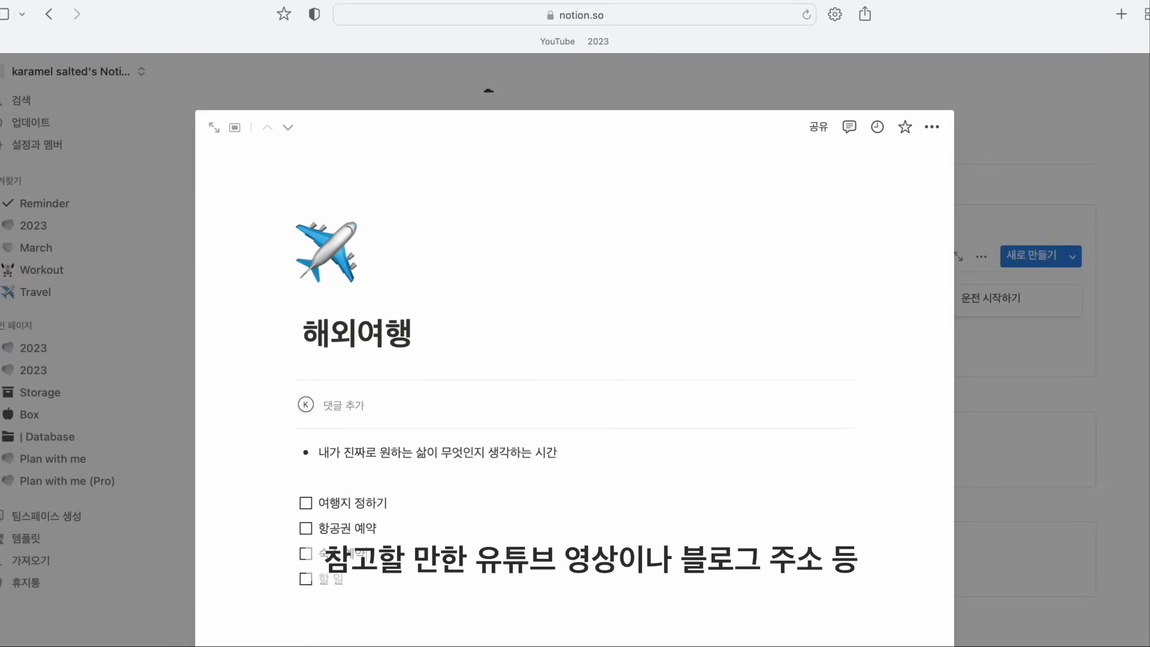
type("체크리스트 작성하기")
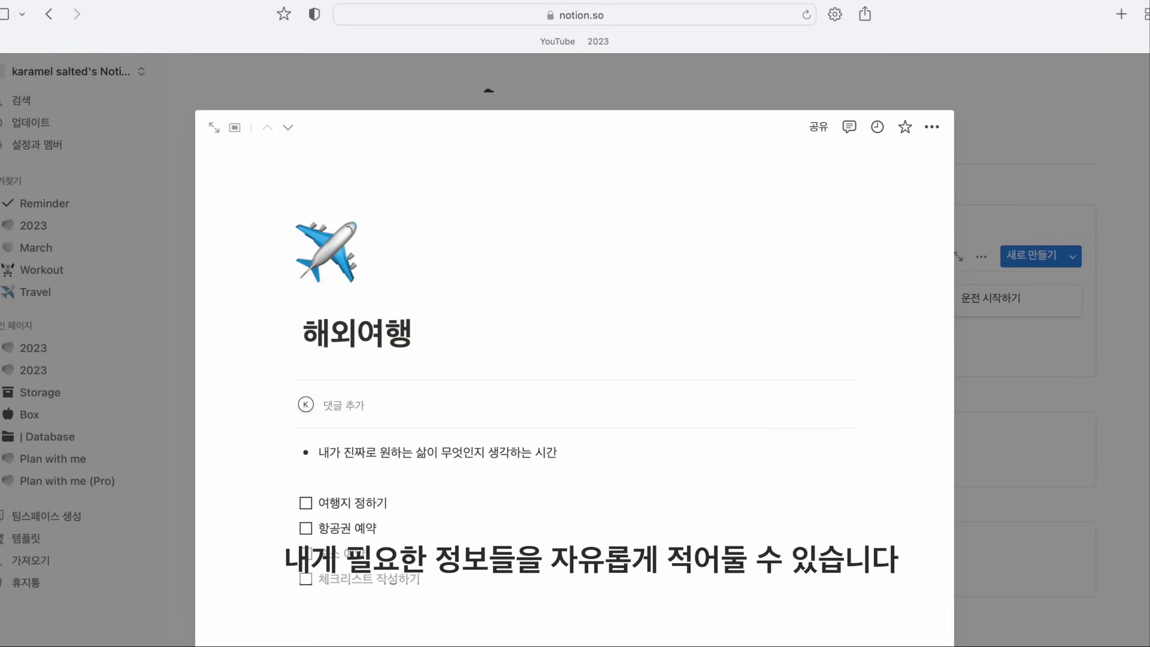
key("Return")
type("준비물")
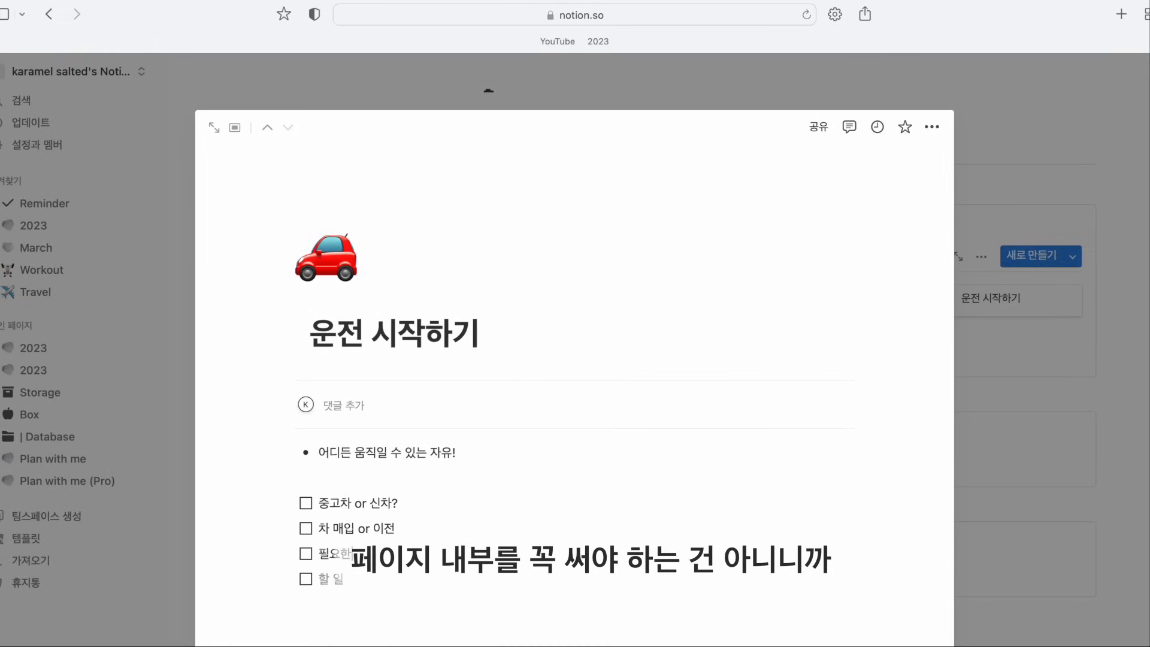
Complete the 운전 시작하기 card's checklist, adding 운전 연수 and 초보운전 체크리스트 as the last to-do items
type("ㅂ")
left_click(320, 579)
type("ㅇ")
type("전 연수")
key("Return")
type("초보")
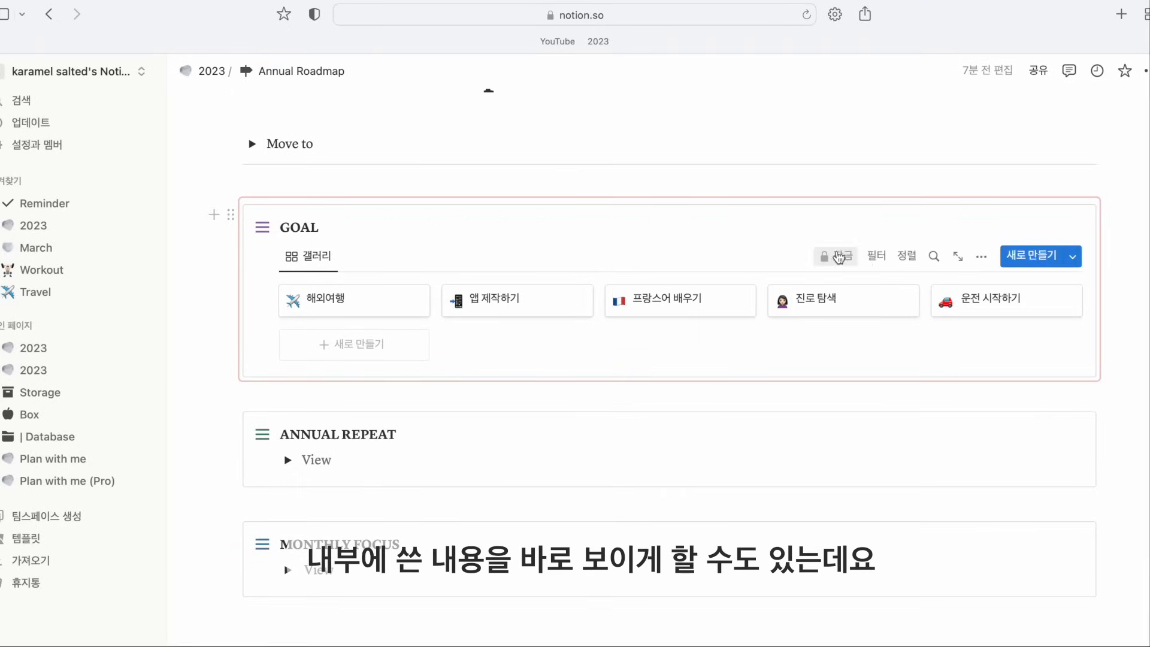
Unlock the GOAL gallery and set its card preview to 페이지 콘텐츠
left_click(847, 259)
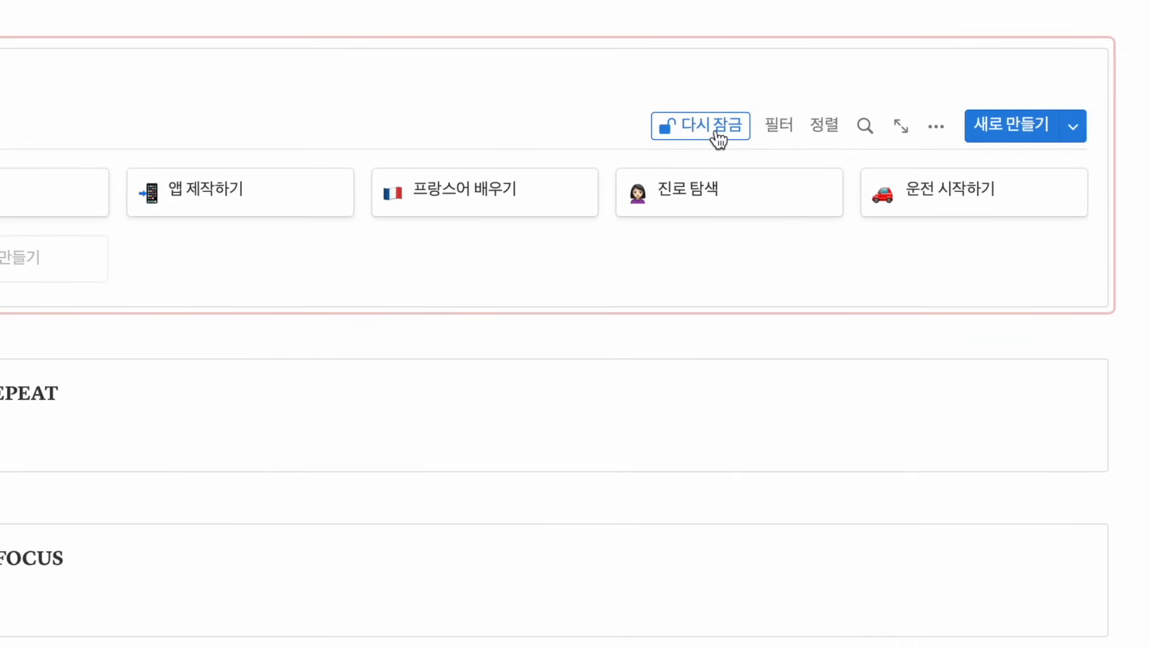
left_click(935, 126)
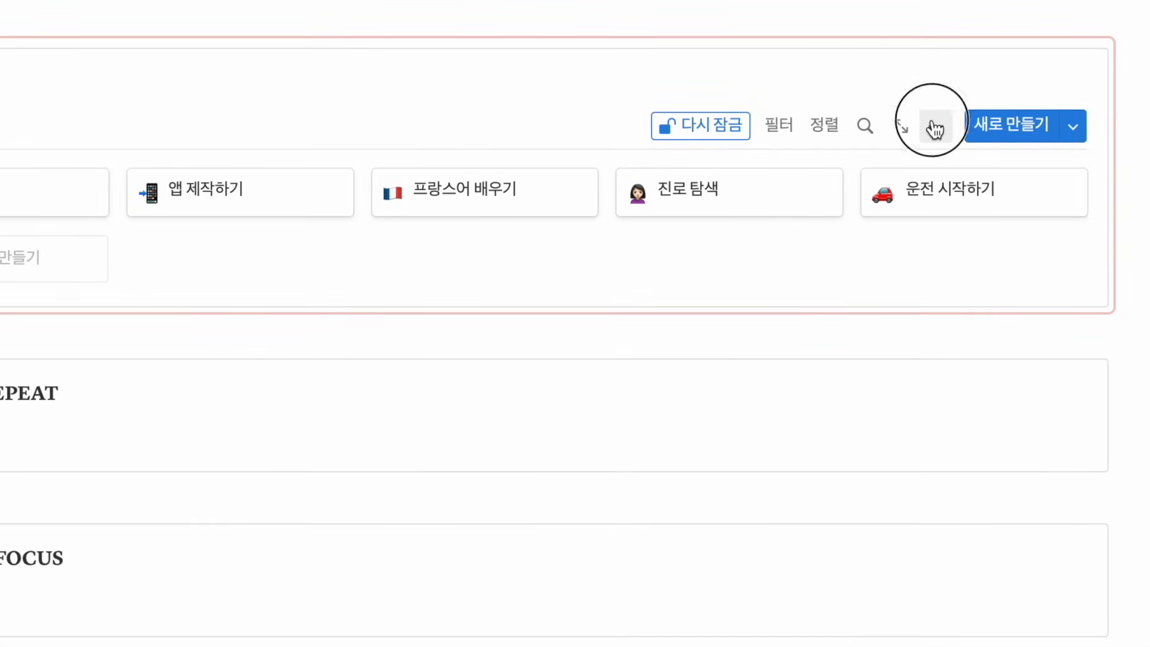
left_click(919, 284)
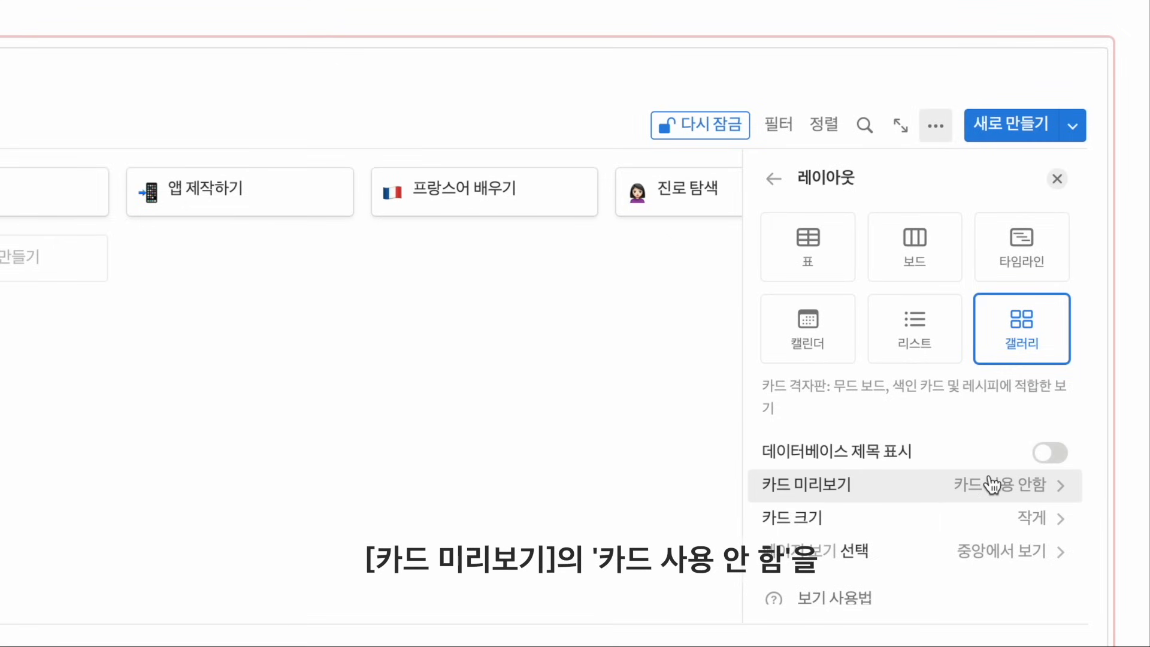
left_click(992, 485)
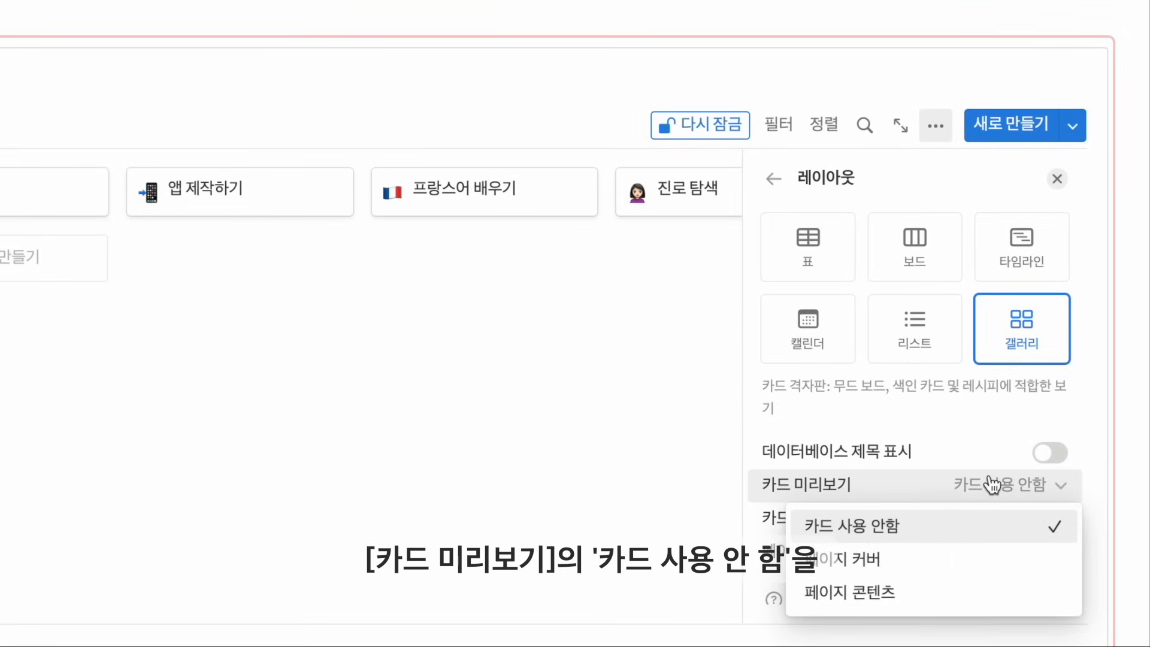
left_click(980, 593)
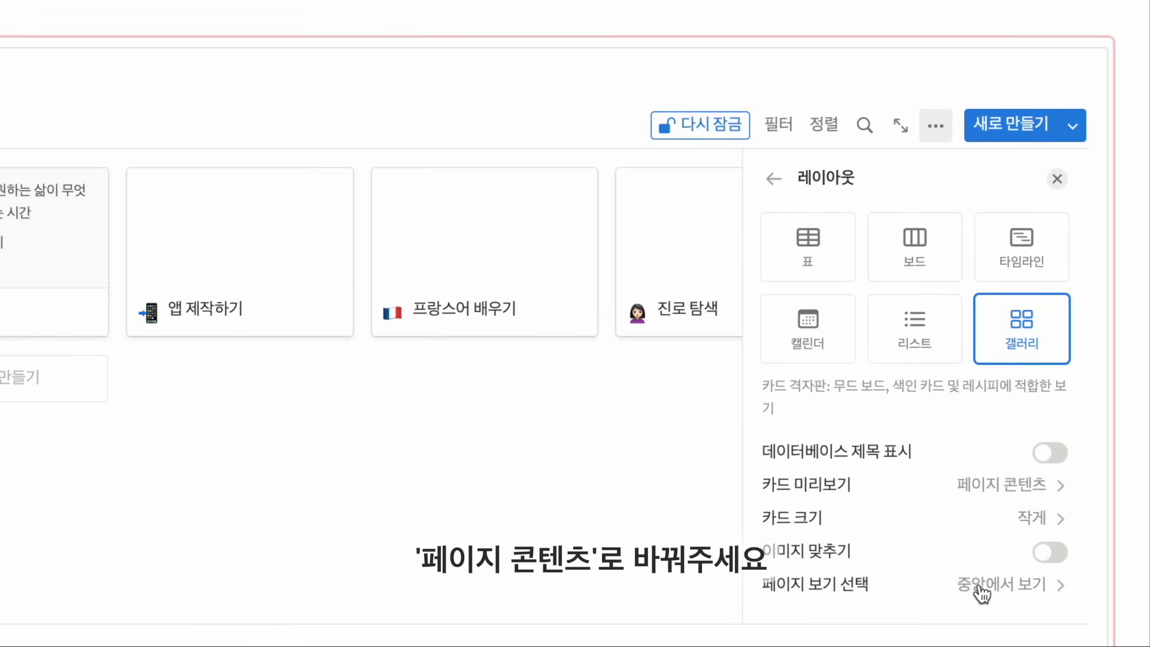
Enlarge the GOAL gallery's card size and lock the database again
left_click(1030, 519)
left_click(972, 606)
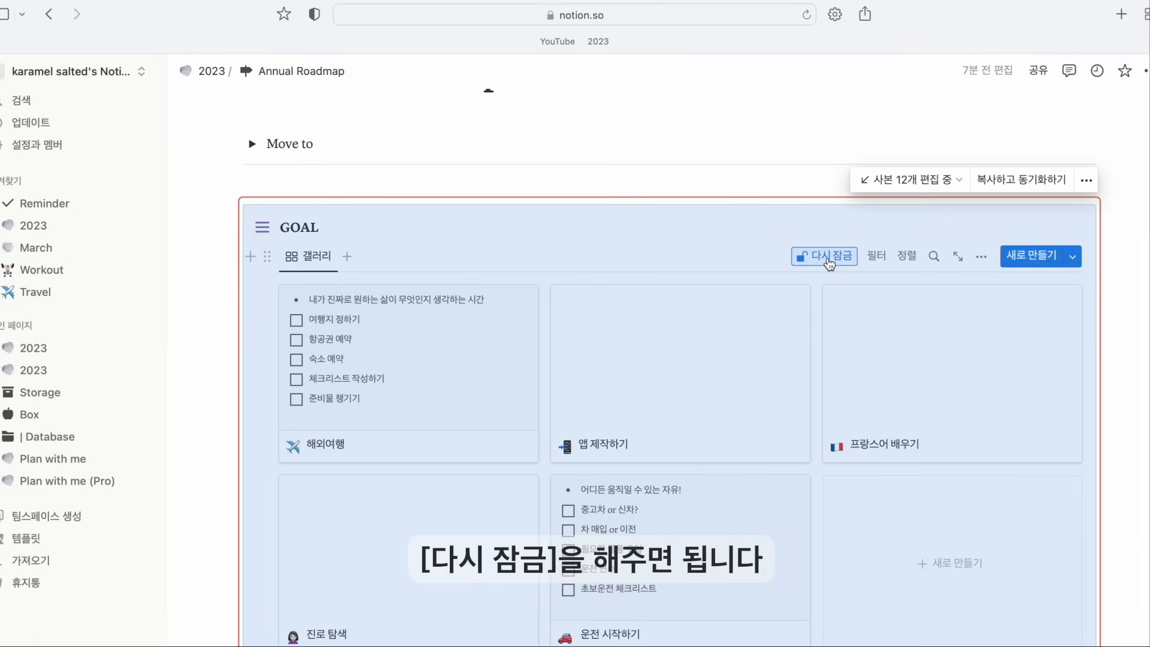
left_click(700, 124)
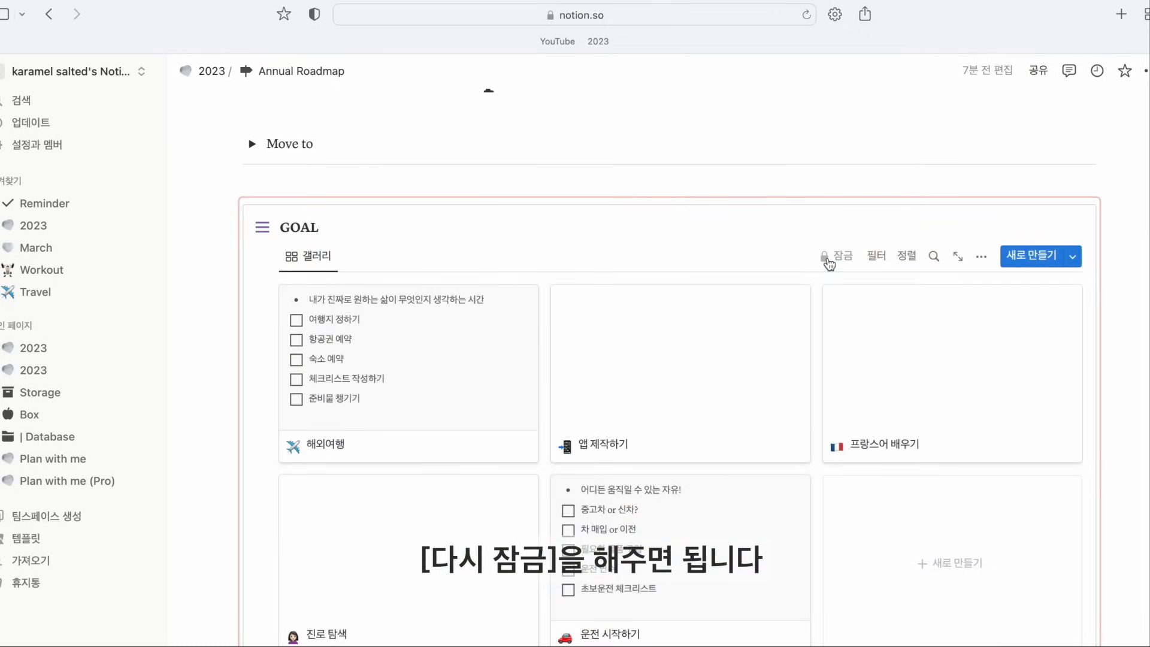
Try collapsing and expanding the ANNUAL REPEAT section's View toggle, leaving it expanded
scroll(834, 329, "down", 5)
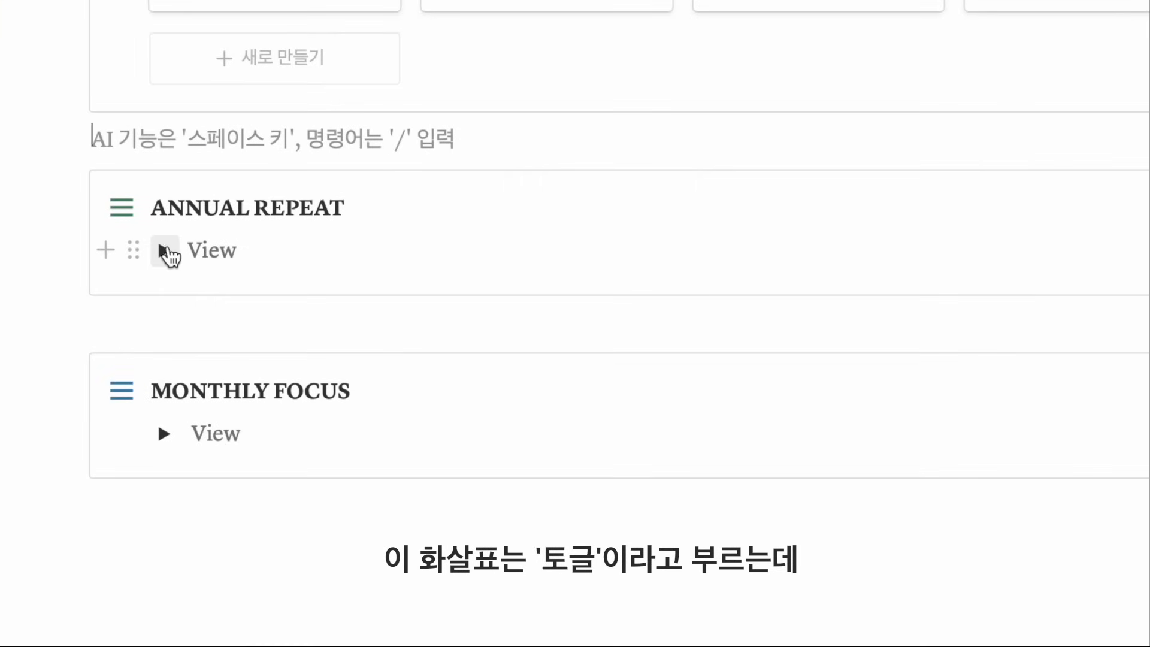
left_click(165, 250)
left_click(165, 250)
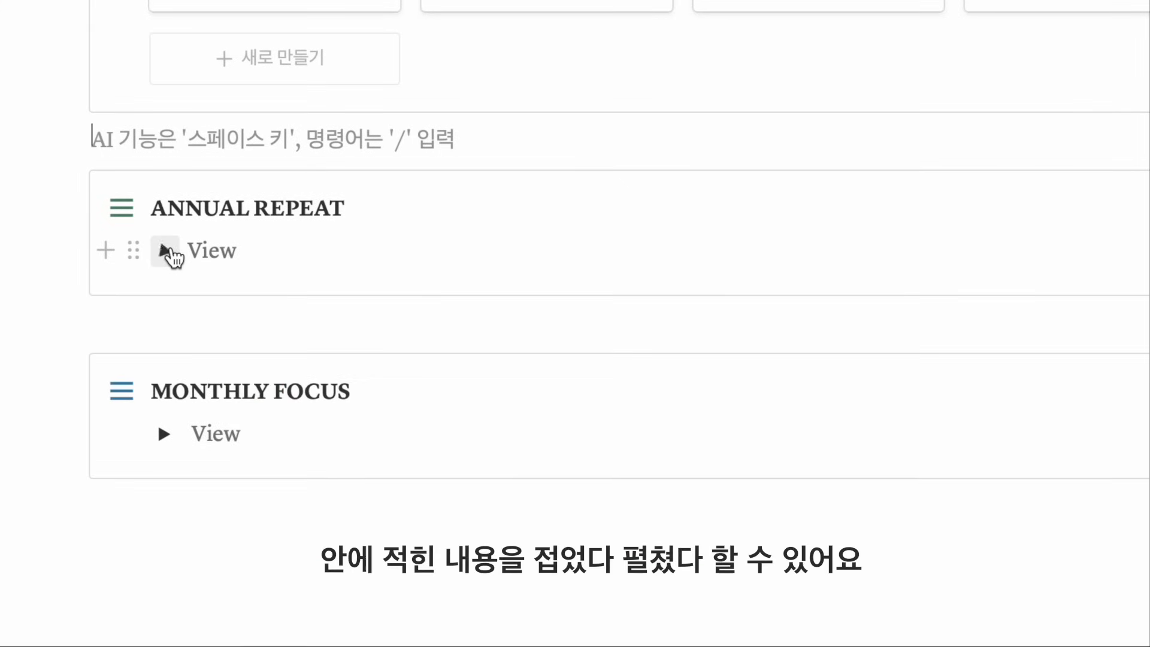
left_click(164, 250)
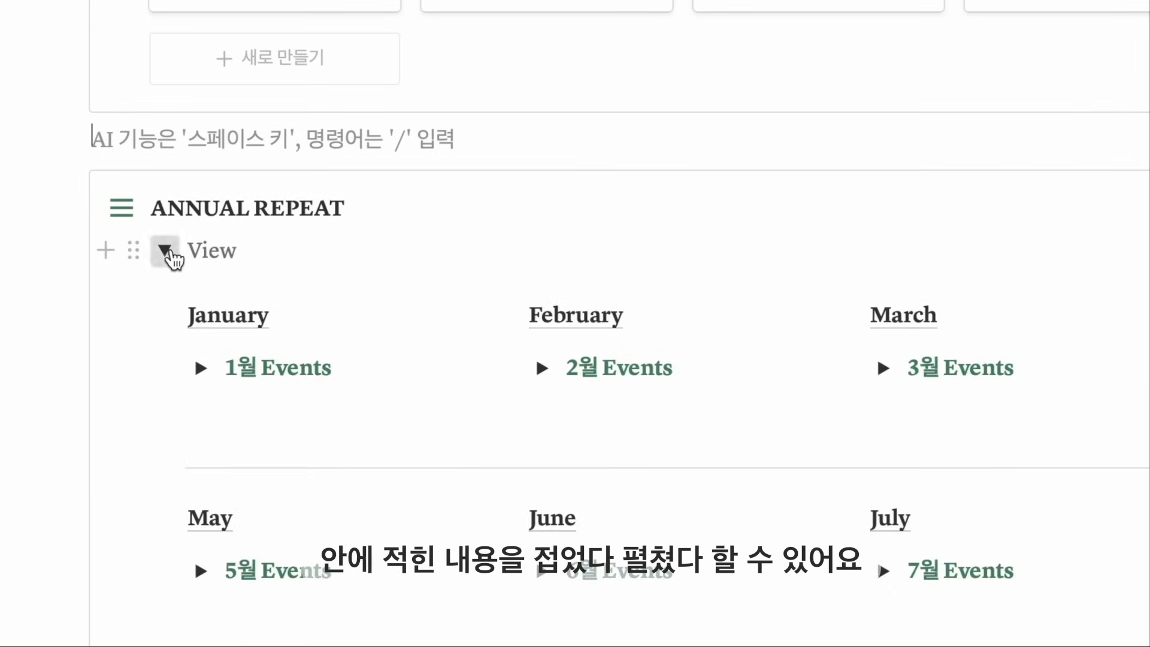
left_click(165, 251)
left_click(164, 250)
scroll(355, 252, "down", 1)
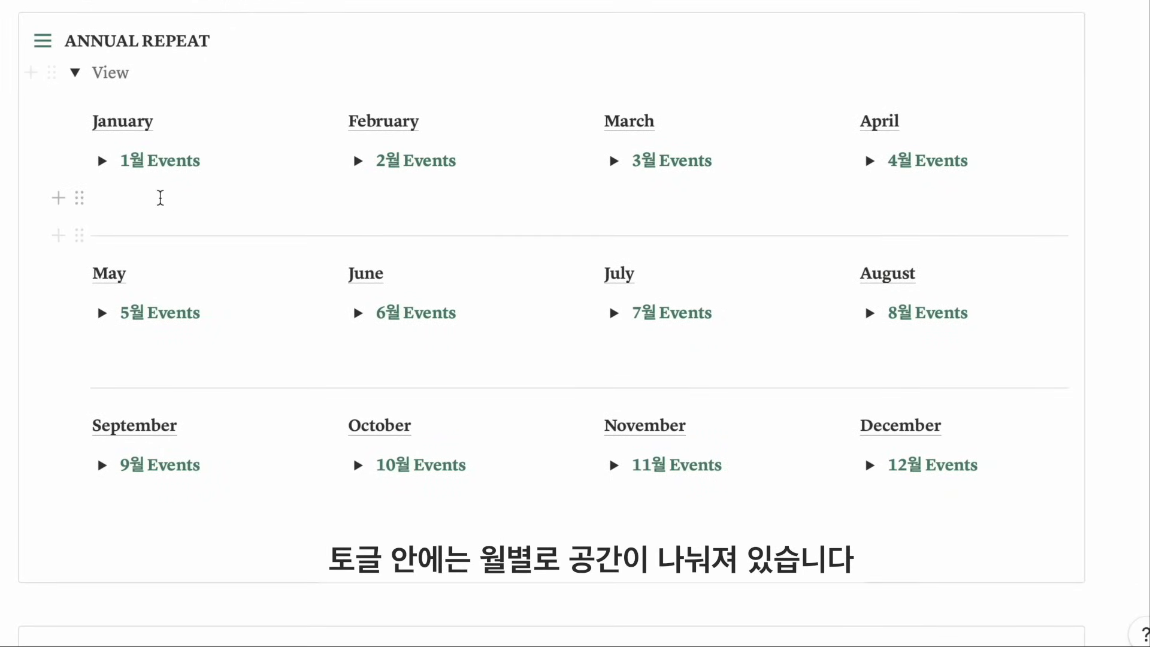
Expand the Events toggles of all twelve months in the ANNUAL REPEAT section
left_click(103, 161)
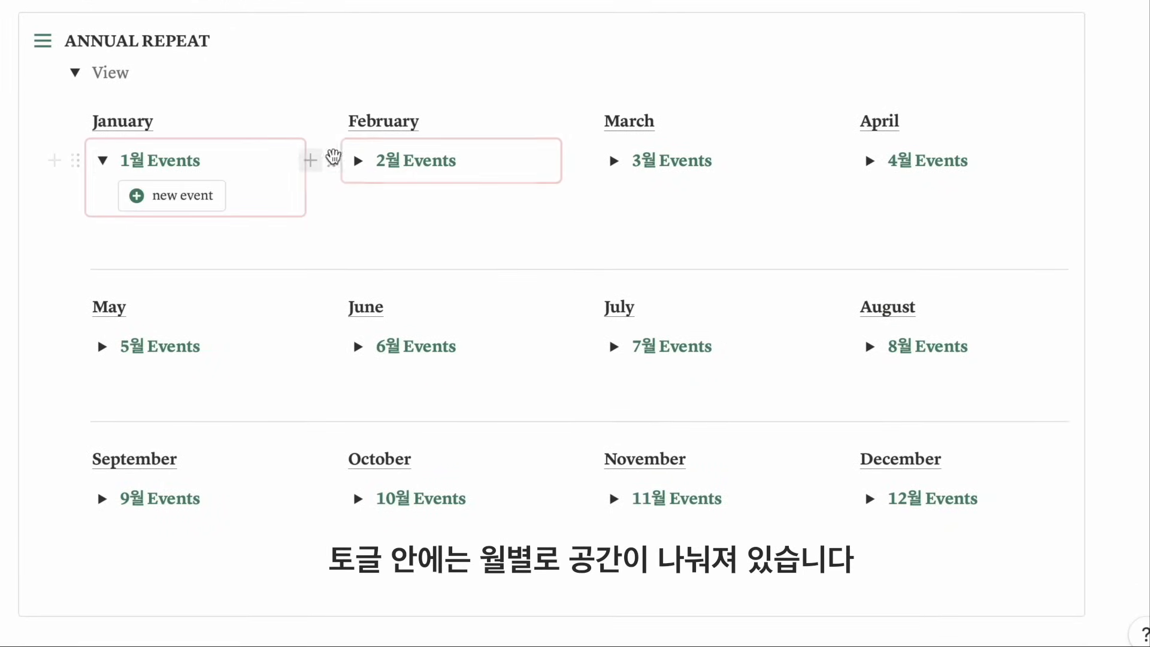
left_click(359, 161)
left_click(614, 160)
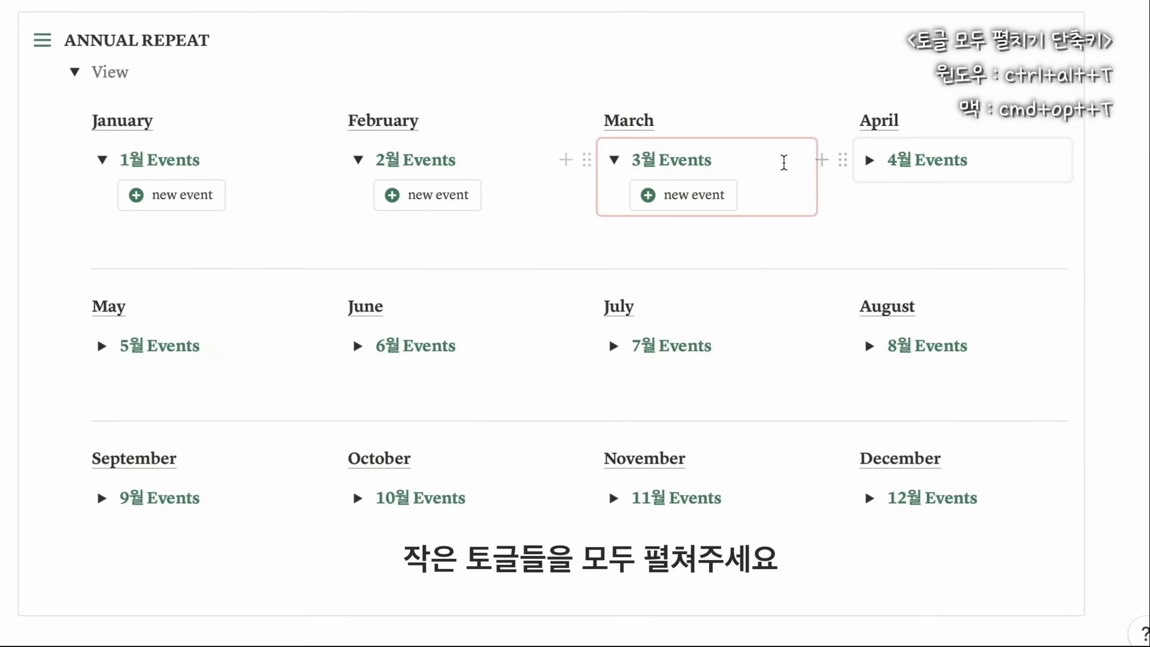
left_click(870, 160)
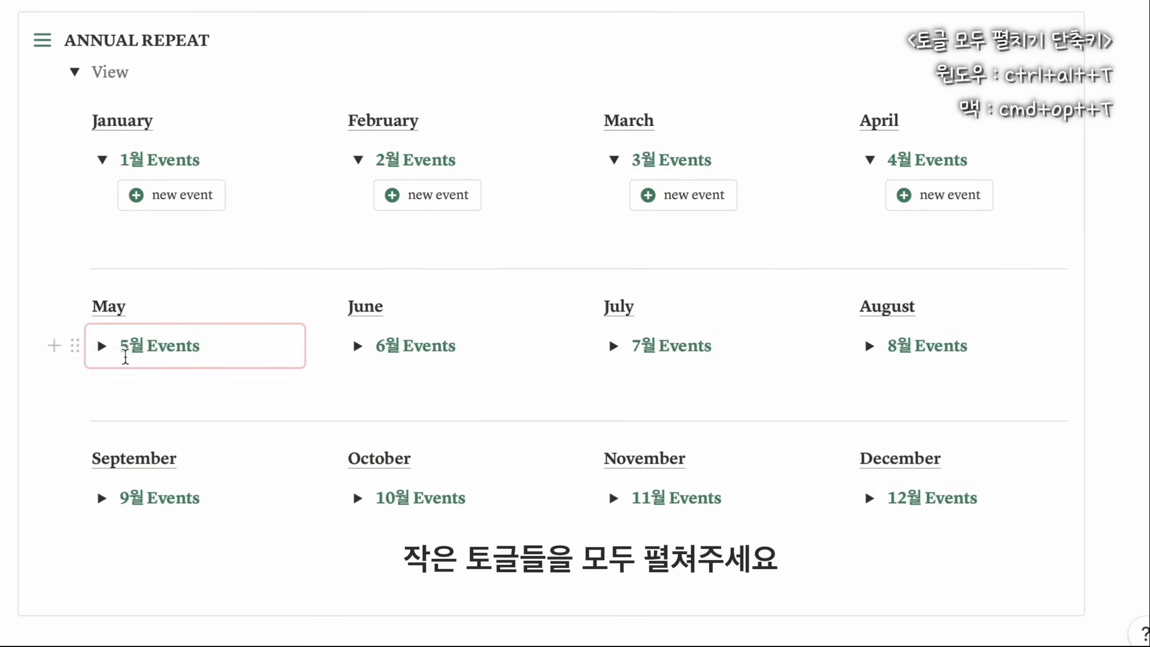
left_click(103, 346)
left_click(359, 346)
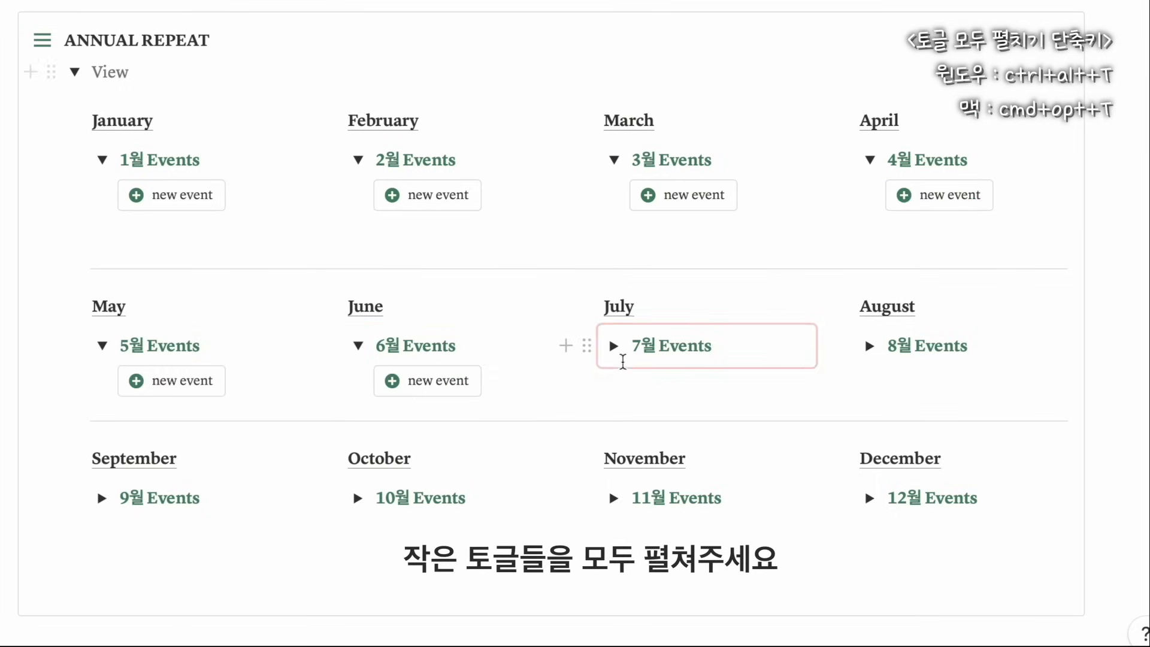
key("ctrl+alt+t")
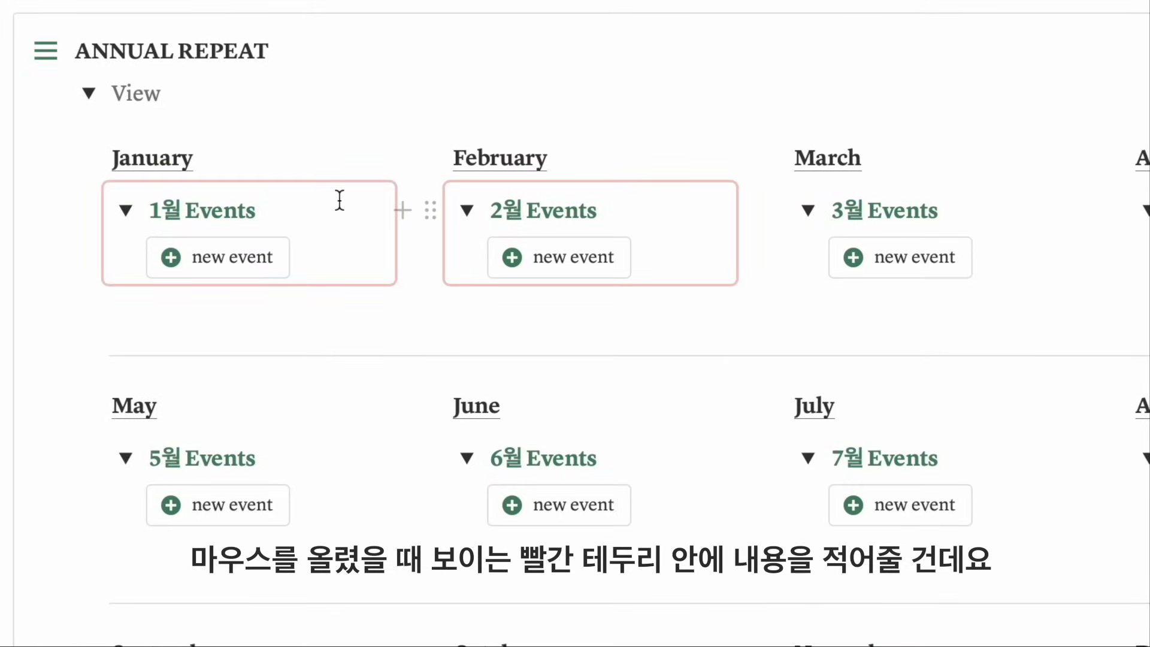
Add an event named 연말정산 under 1월 Events and delete its day tag
left_click(259, 272)
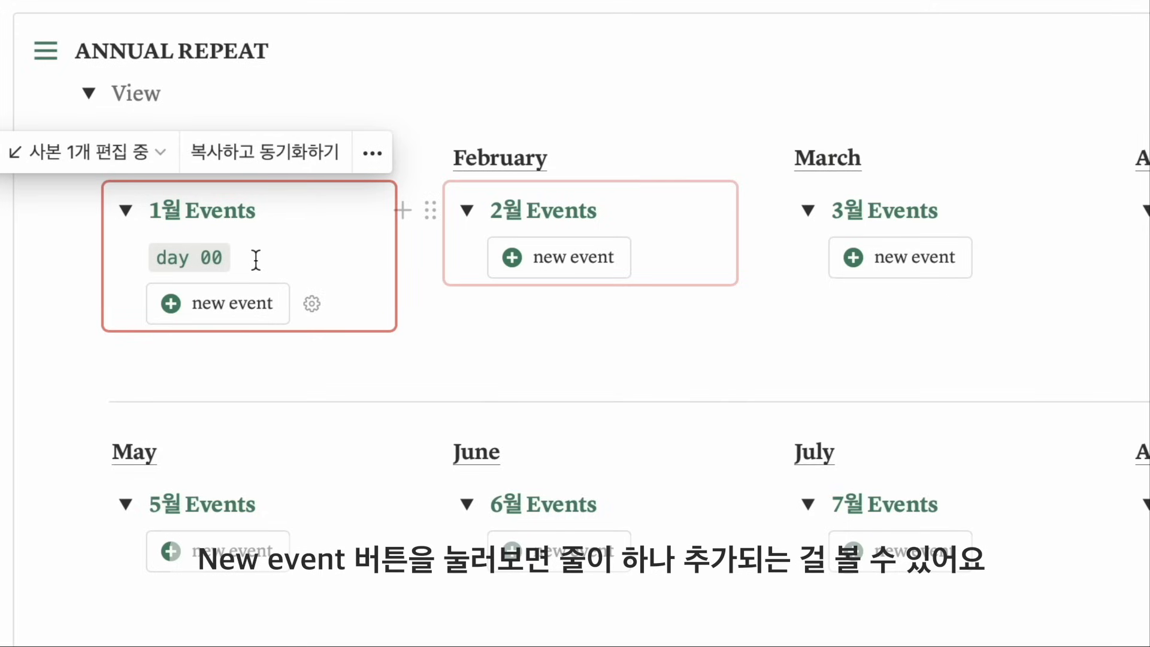
type("연마")
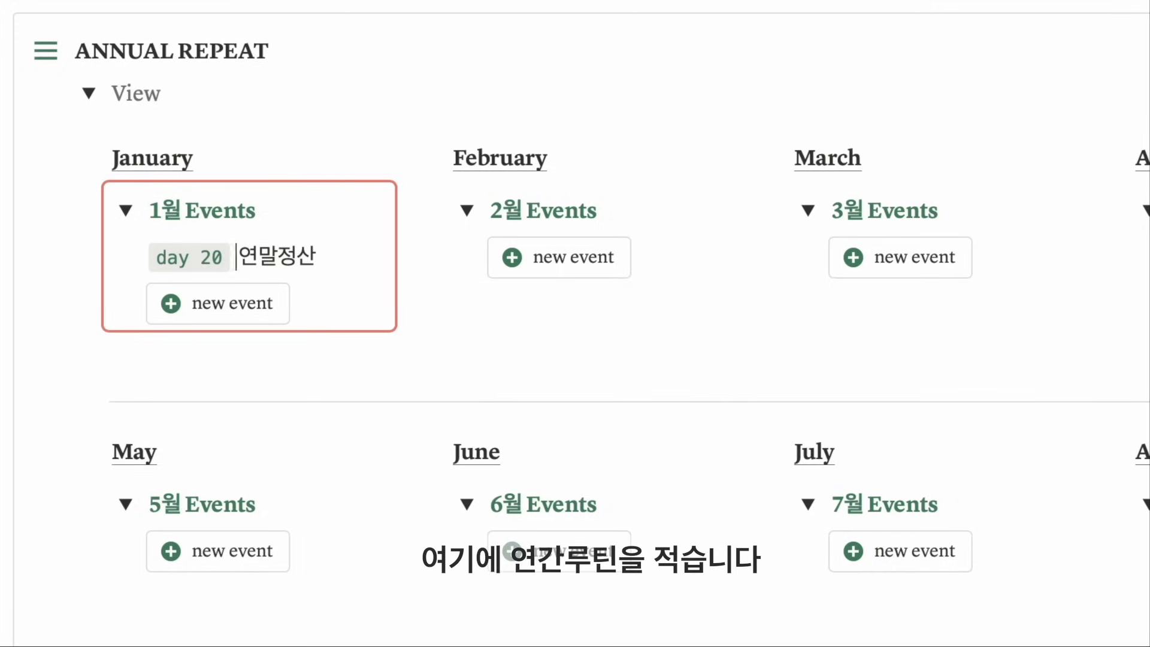
key("BackSpace")
key("BackSpace")
key("BackSpace")
key("BackSpace")
key("BackSpace")
key("BackSpace")
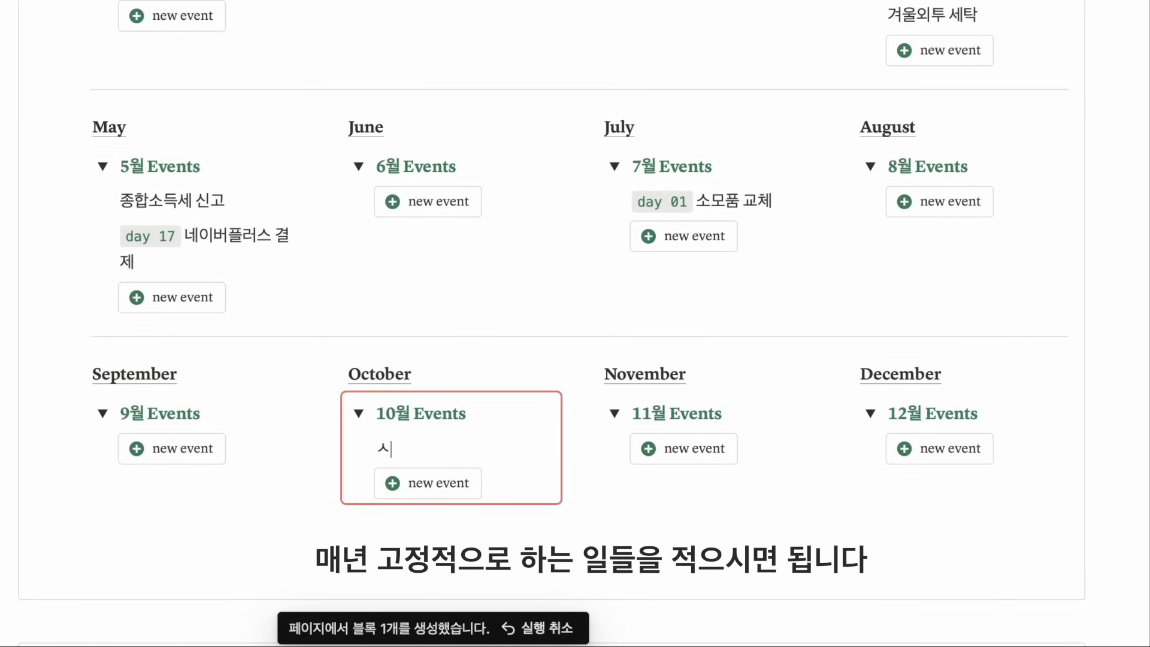
Write the yearly events 새해 플래너 준비 under 10월 Events and 새해 계획 세우기 under 12월 Events
type("새해 플ㄹ")
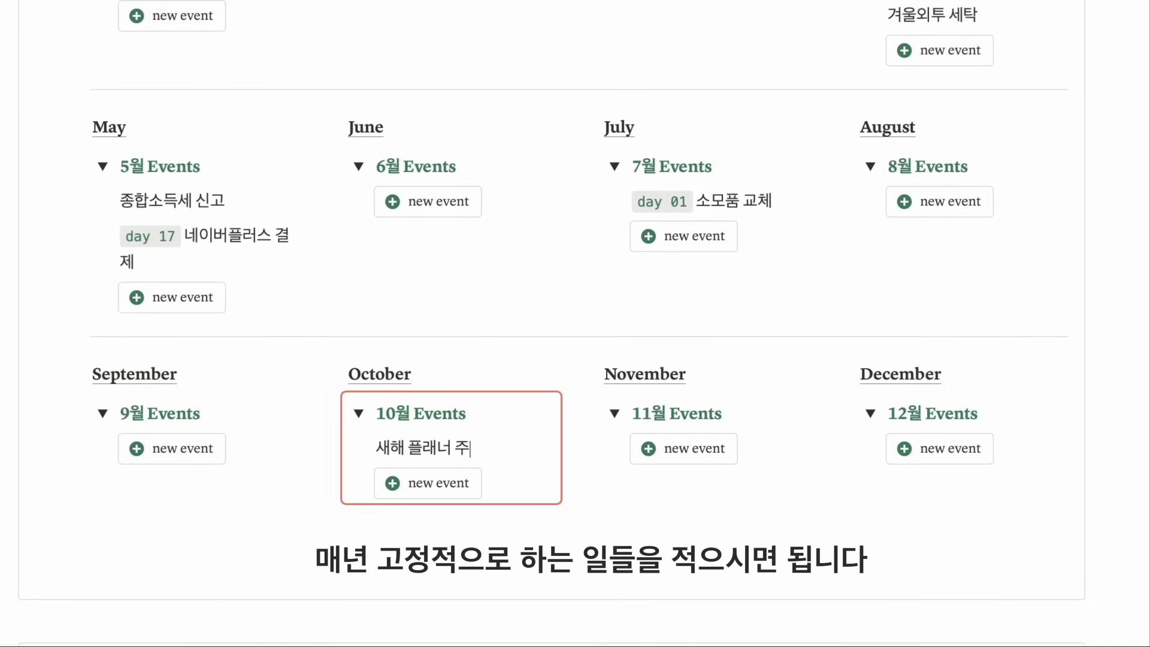
type("ㄴ비")
type("새해 ㄱ")
type("ㅖ호ㄱ")
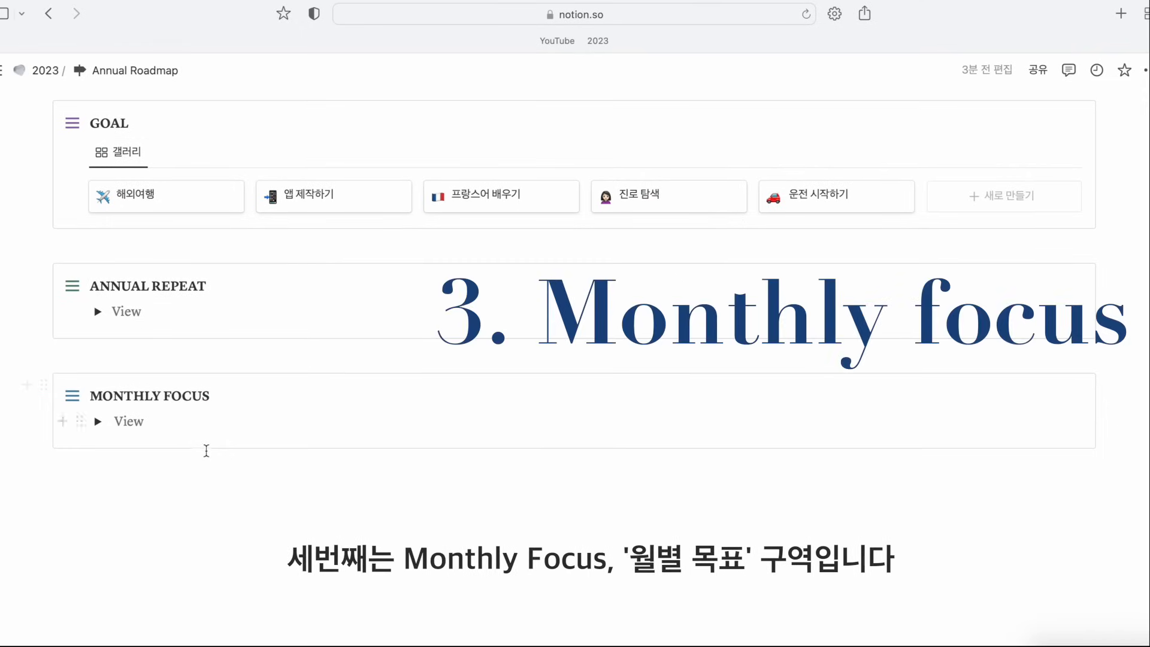
Expand the MONTHLY FOCUS section with its month toggles and write 고속도로 혼자 운전 under 5월 Focus
left_click(98, 423)
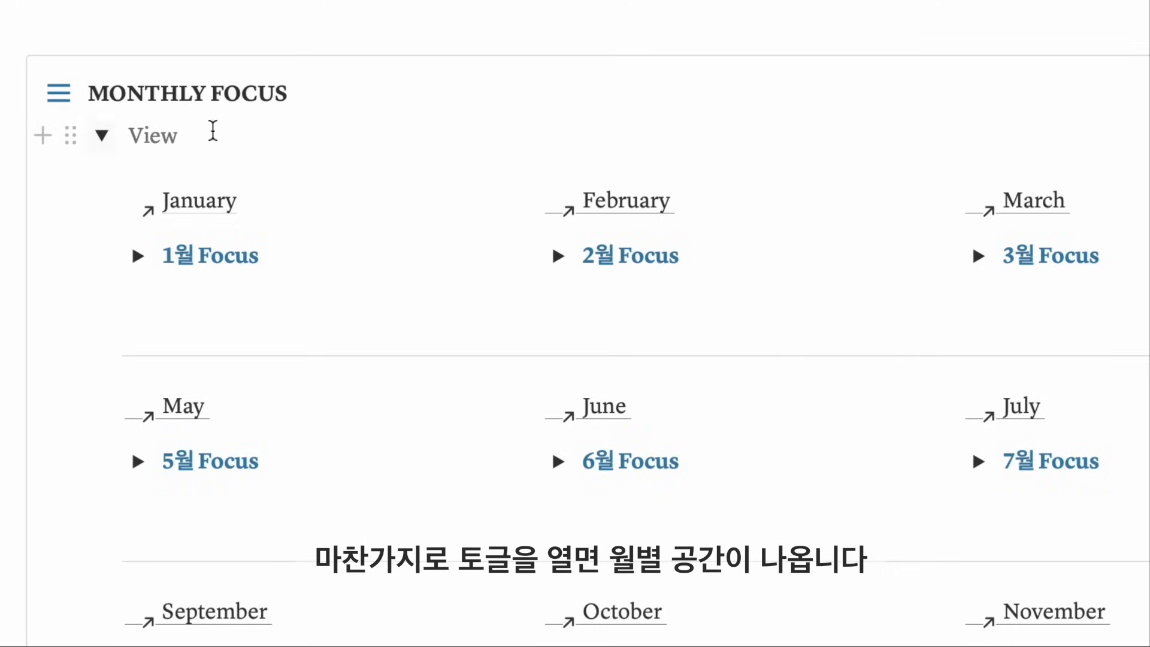
scroll(672, 110, "down", 5)
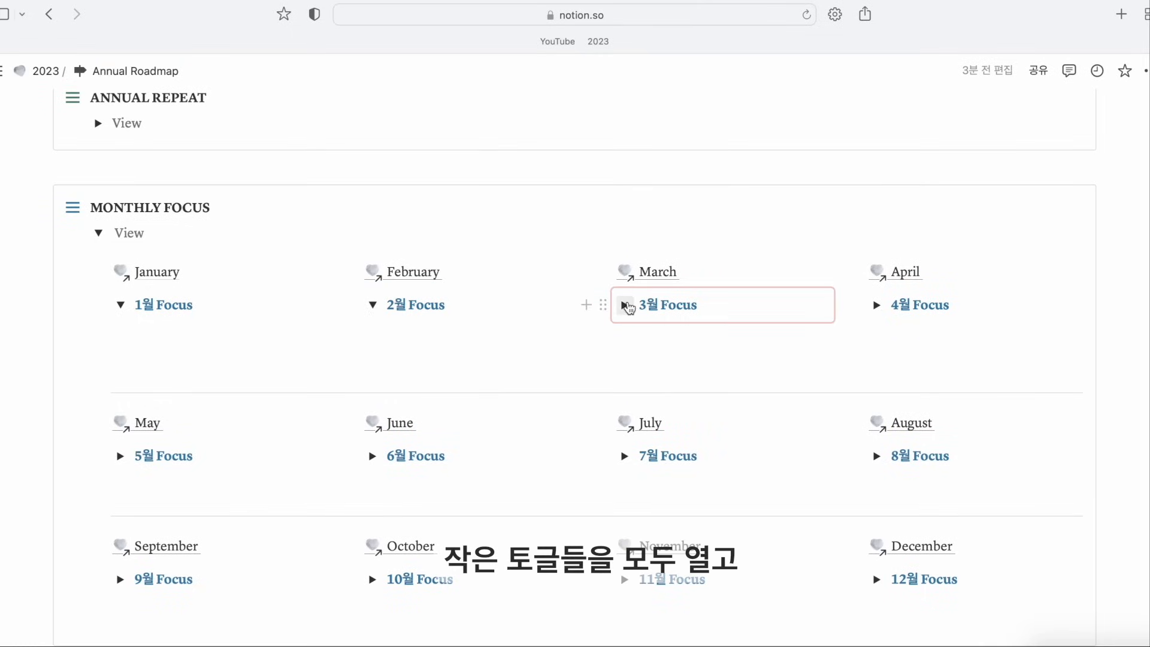
left_click(170, 465)
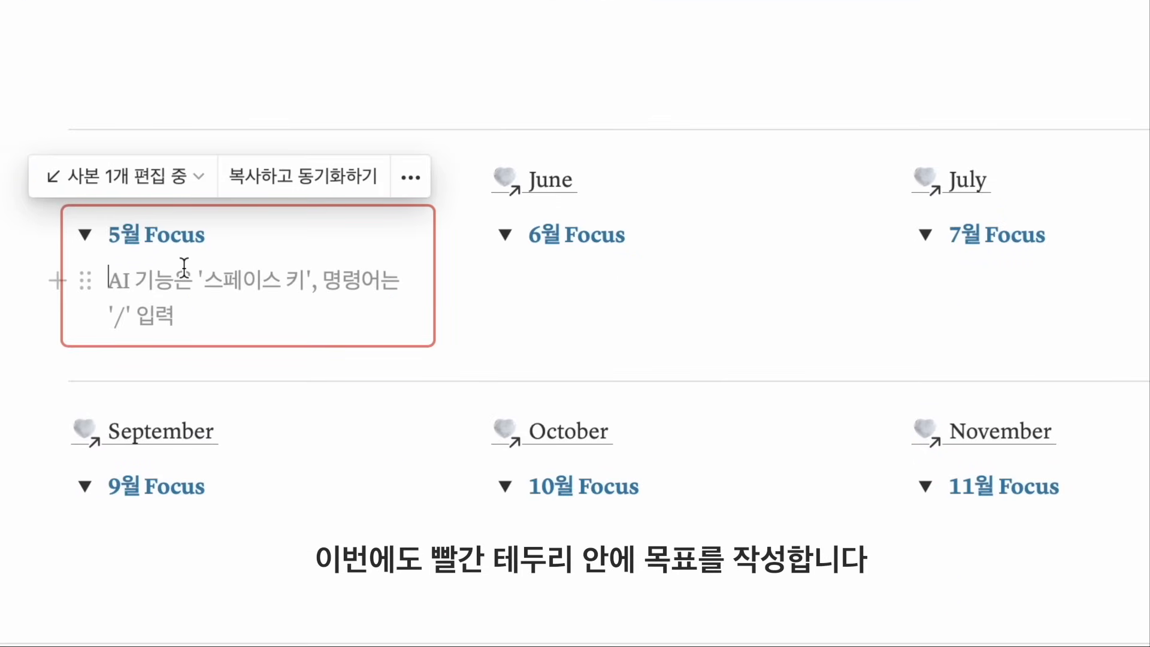
type("고속도로")
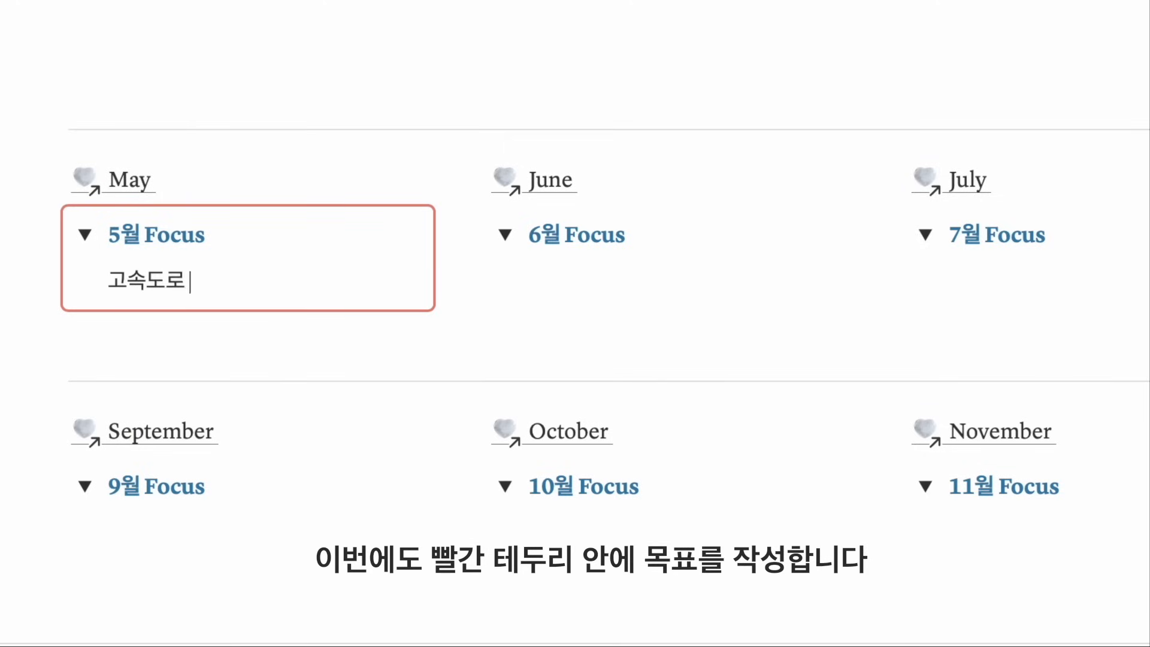
type(" 혼자 운전")
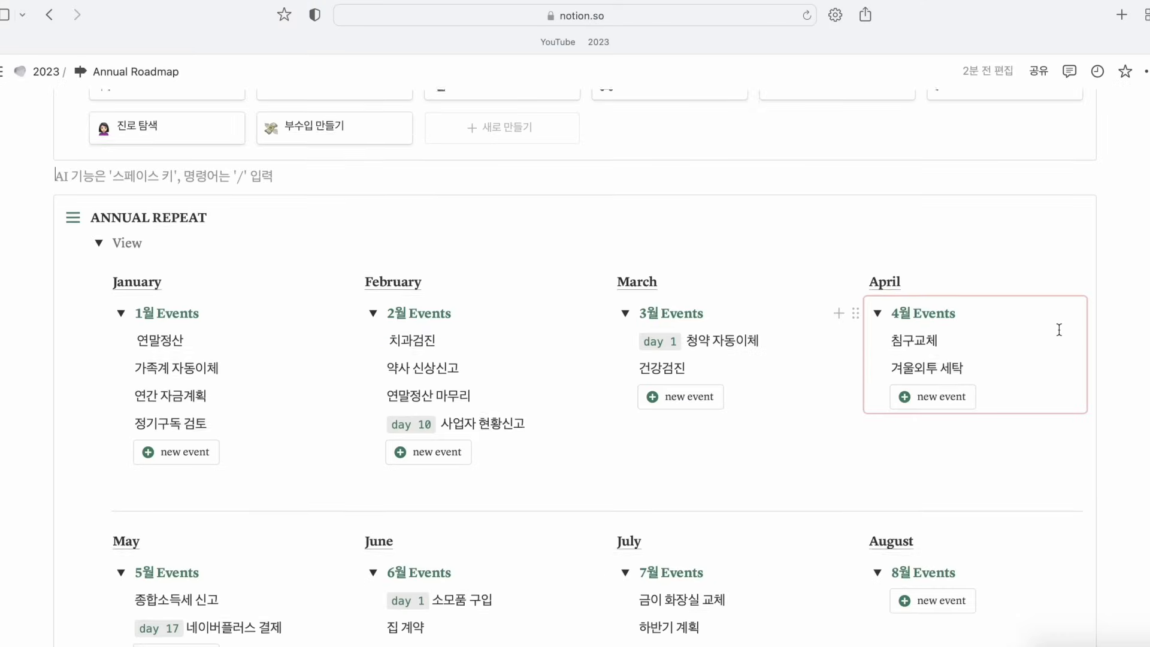
Review the filled-in monthly events in ANNUAL REPEAT and the goals in MONTHLY FOCUS
scroll(1058, 329, "down", 5)
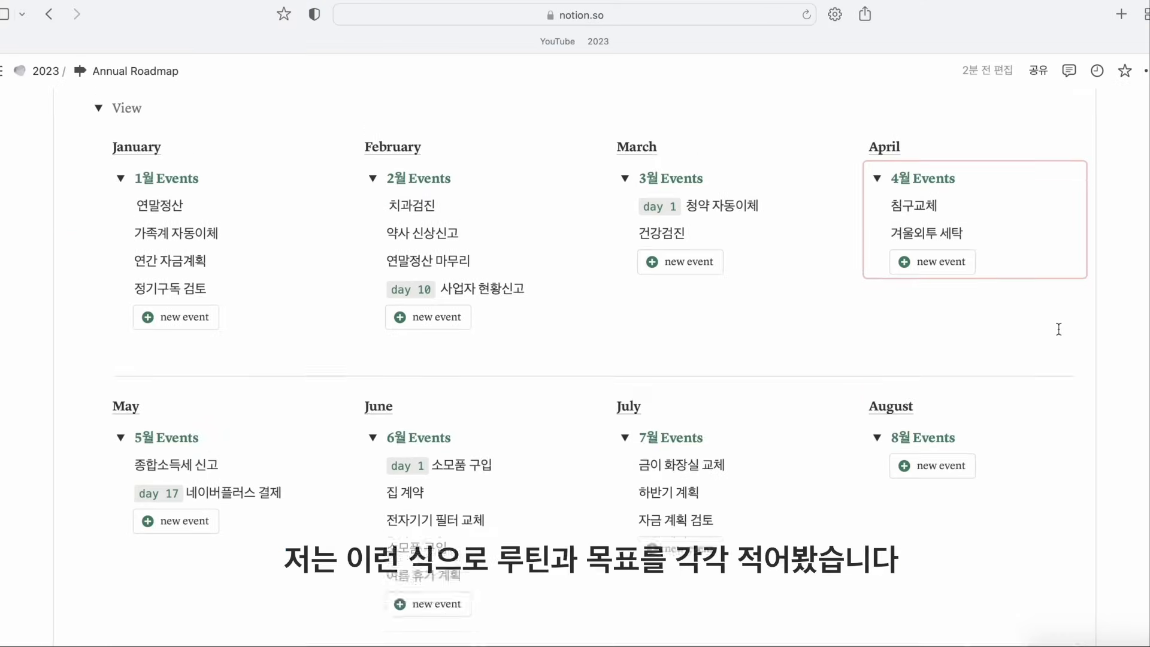
scroll(1059, 329, "down", 7)
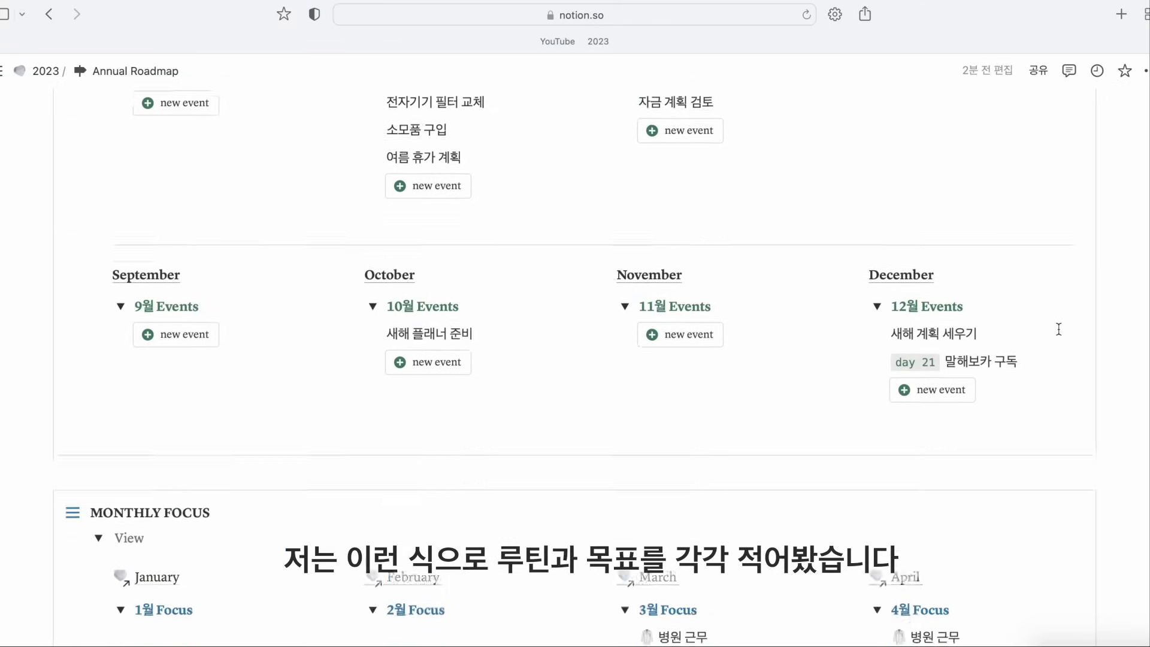
scroll(1059, 329, "down", 5)
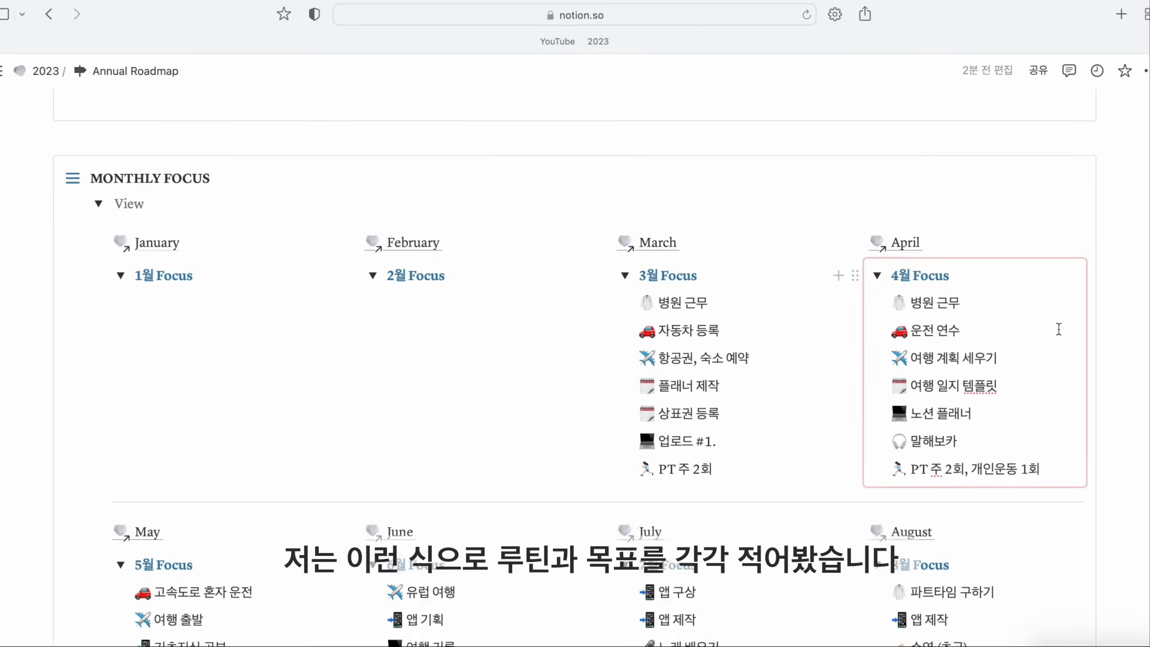
Look through the monthly goals from January to December in the MONTHLY FOCUS section
left_click_drag(937, 260, 950, 213)
left_click_drag(1031, 185, 1029, 160)
key("Escape")
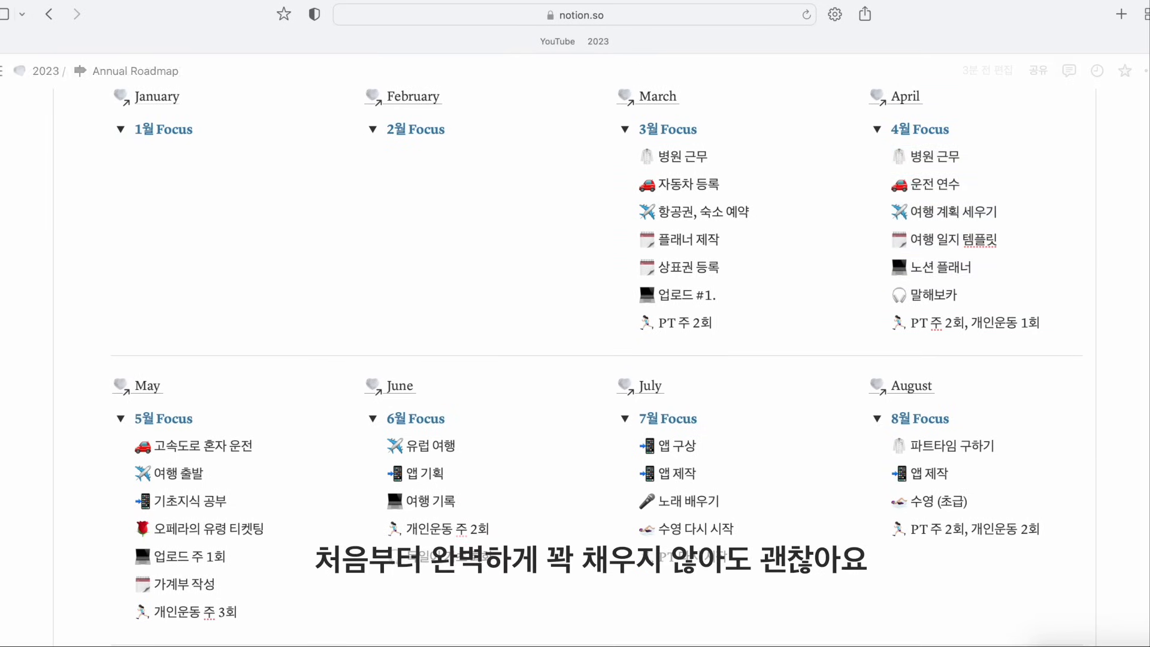
scroll(597, 367, "down", 5)
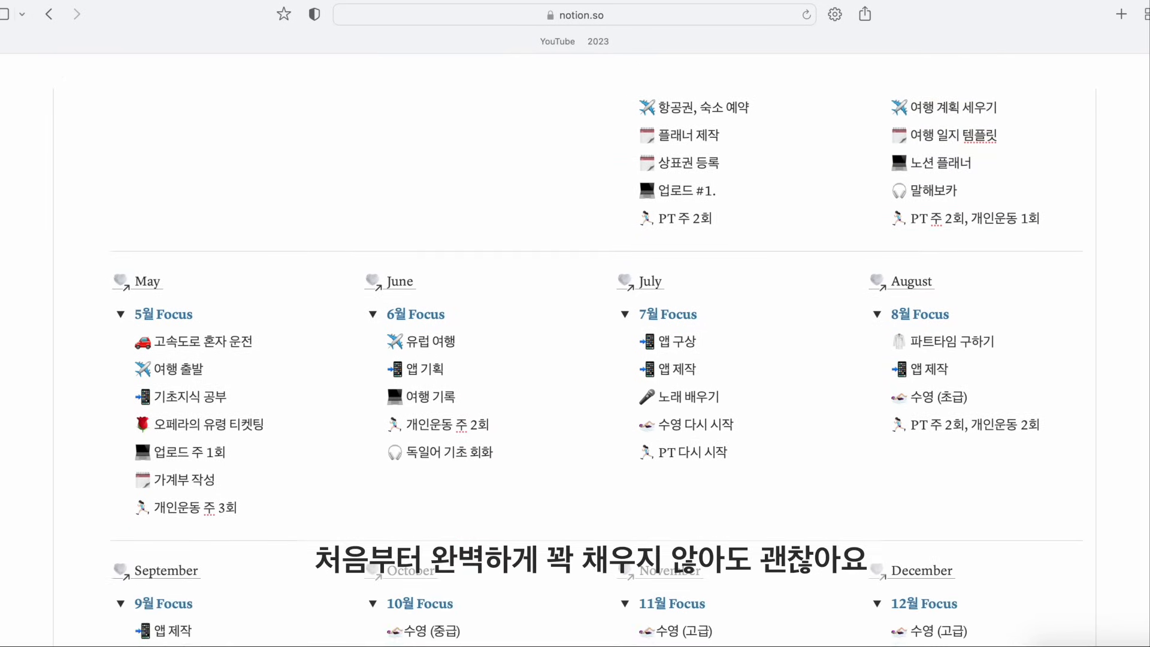
scroll(597, 368, "down", 3)
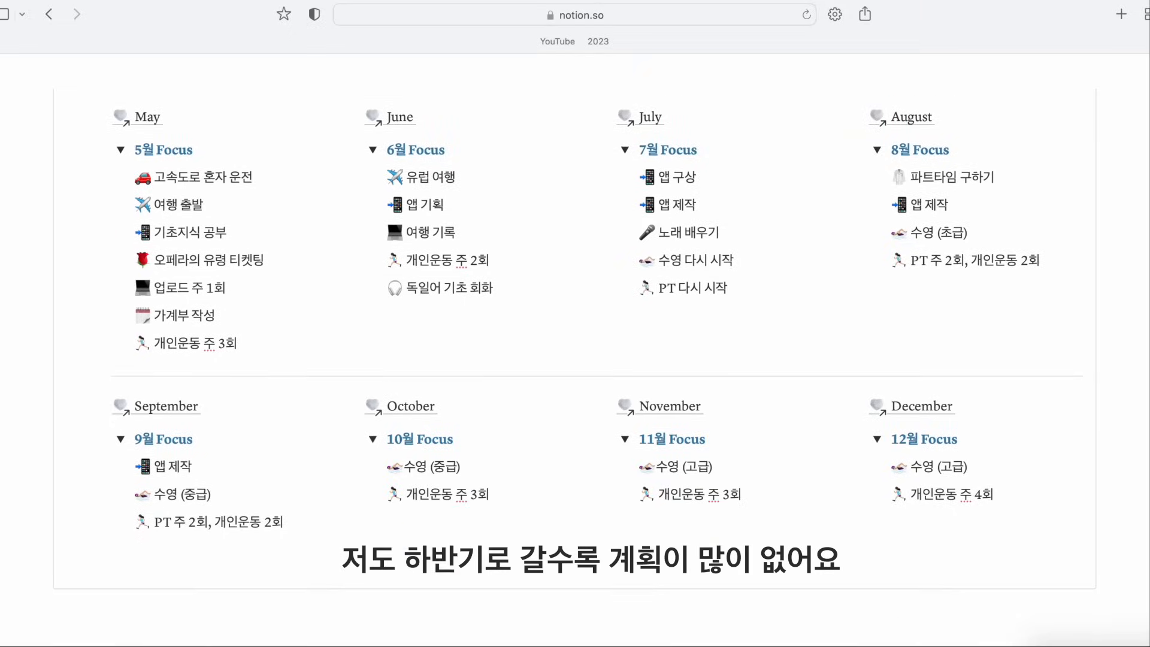
scroll(597, 367, "down", 4)
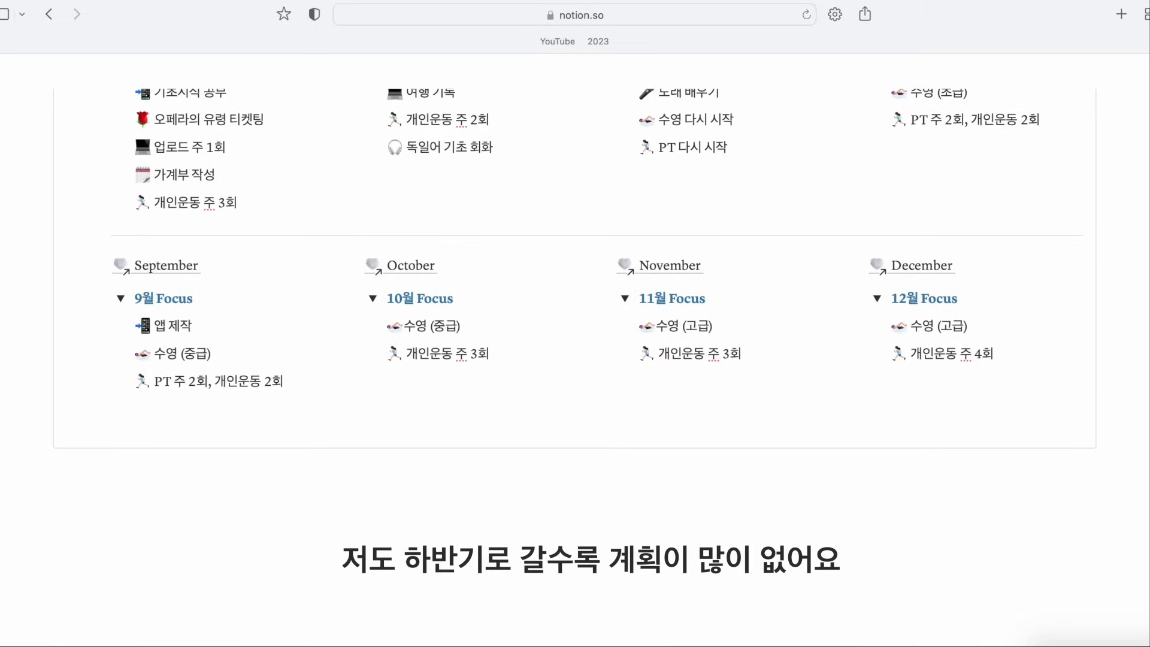
scroll(801, 332, "up", 7)
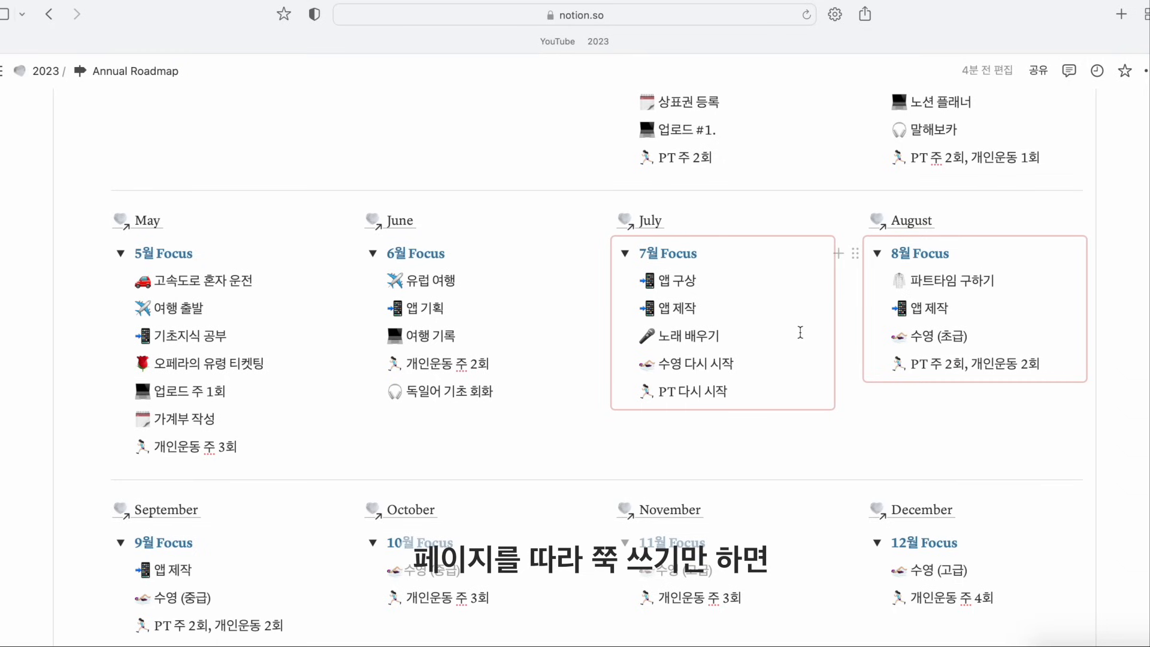
scroll(800, 333, "up", 6)
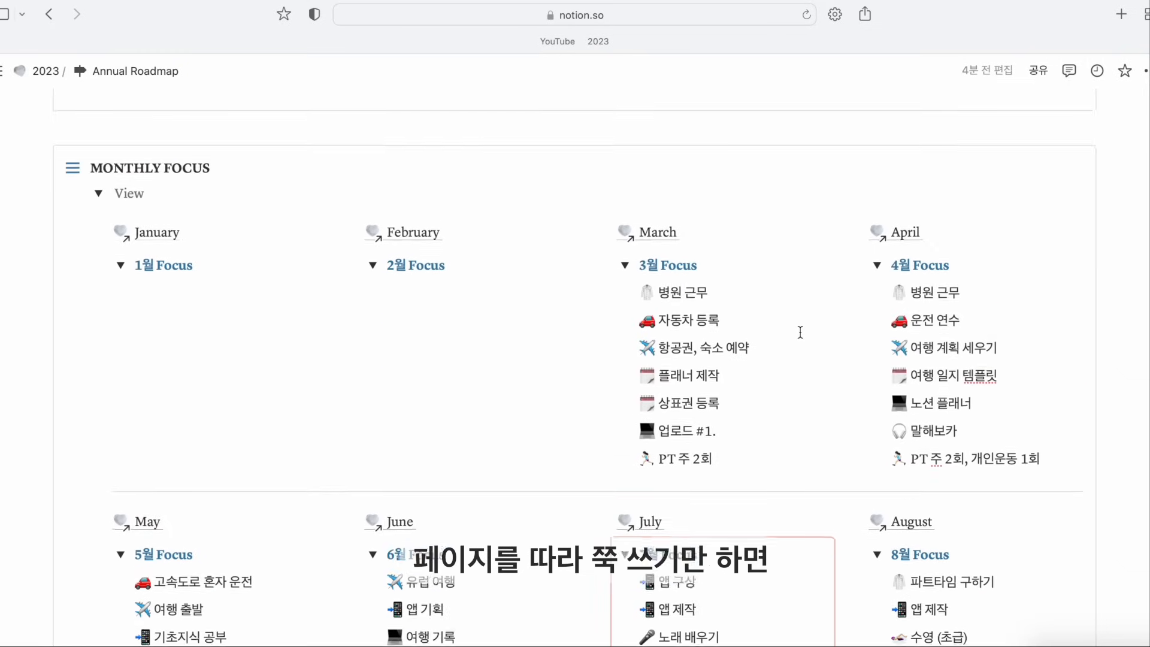
Expand the Move to toggle at the start of Annual Roadmap and open the April page in full-page view
scroll(801, 333, "up", 15)
scroll(800, 332, "up", 10)
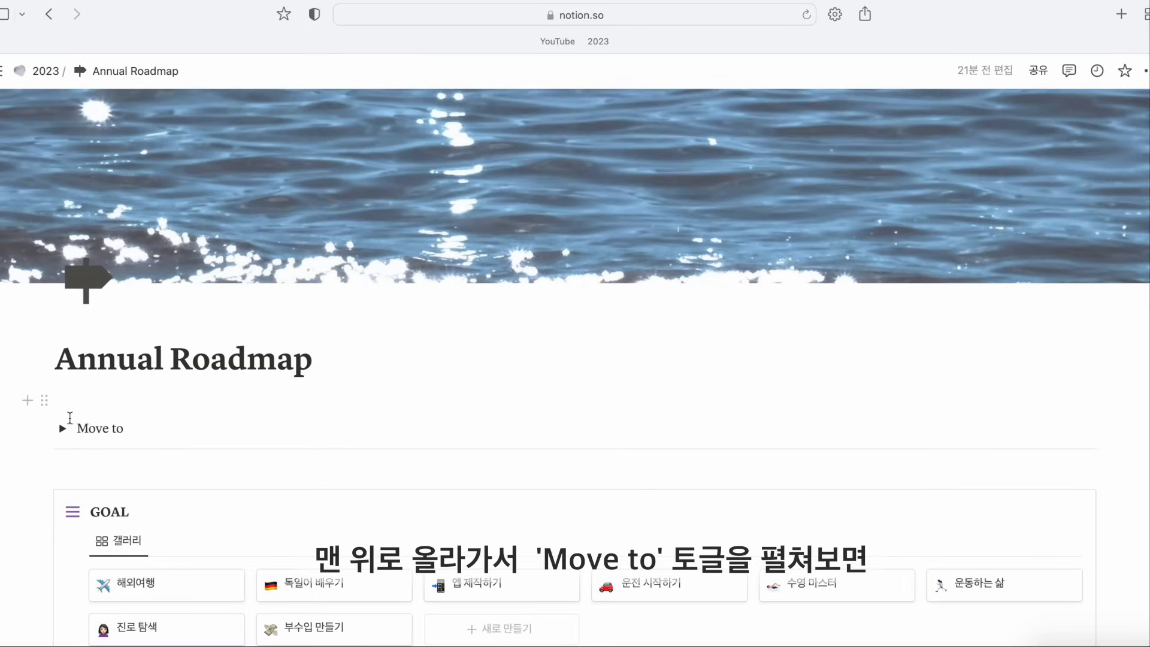
left_click(63, 429)
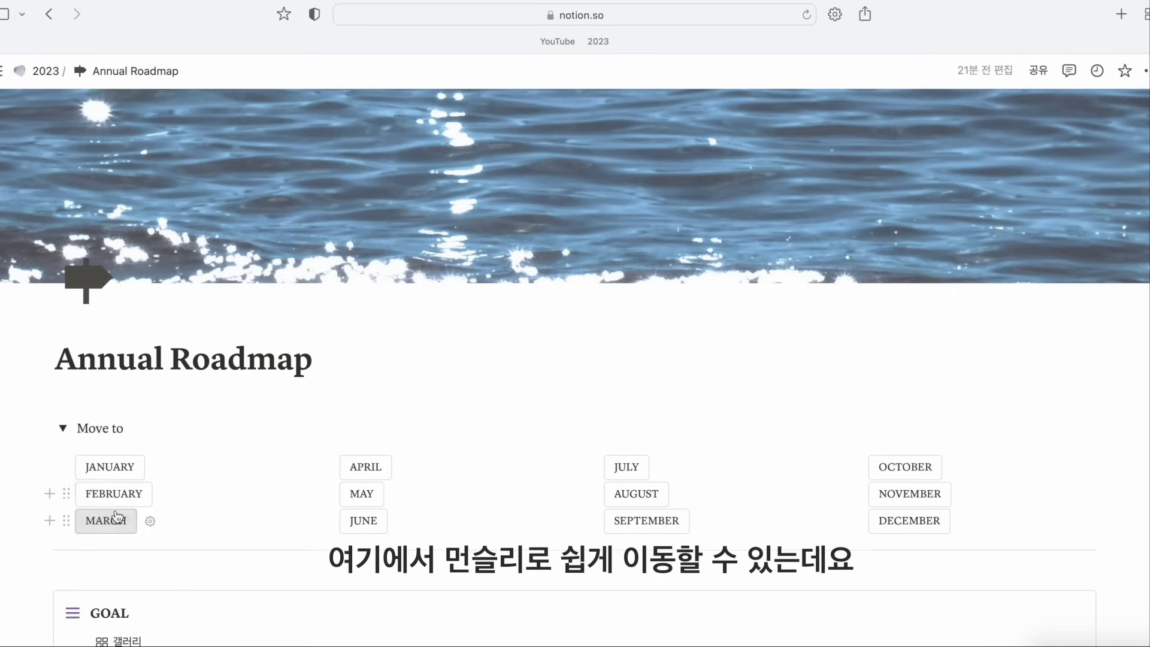
left_click(363, 468)
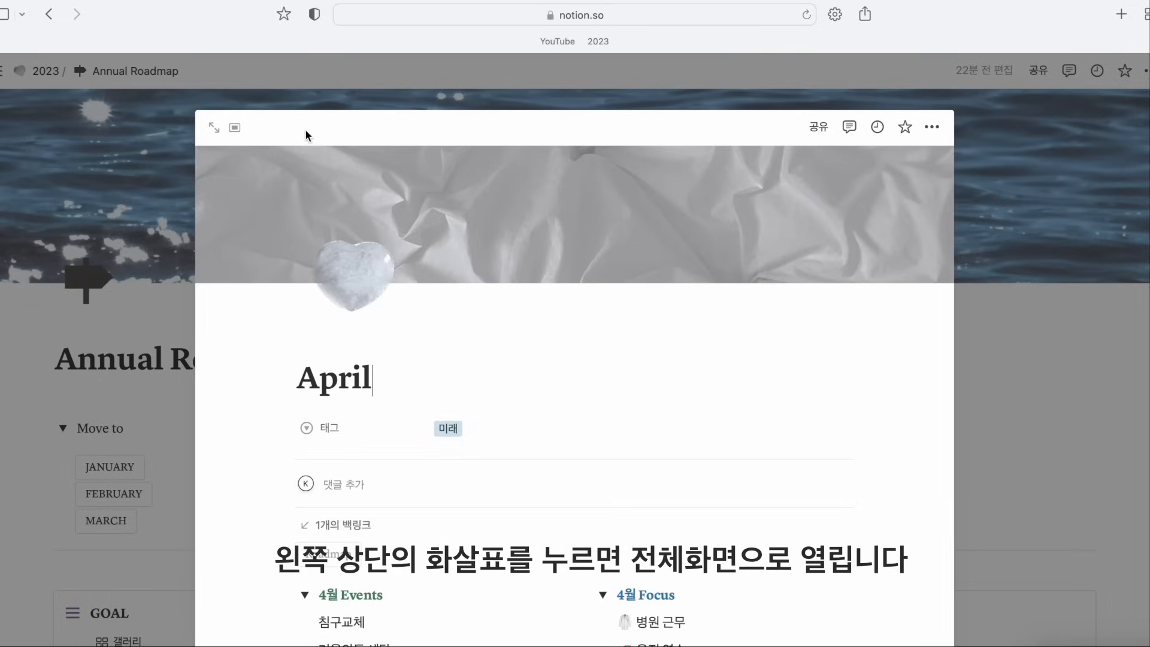
left_click(214, 128)
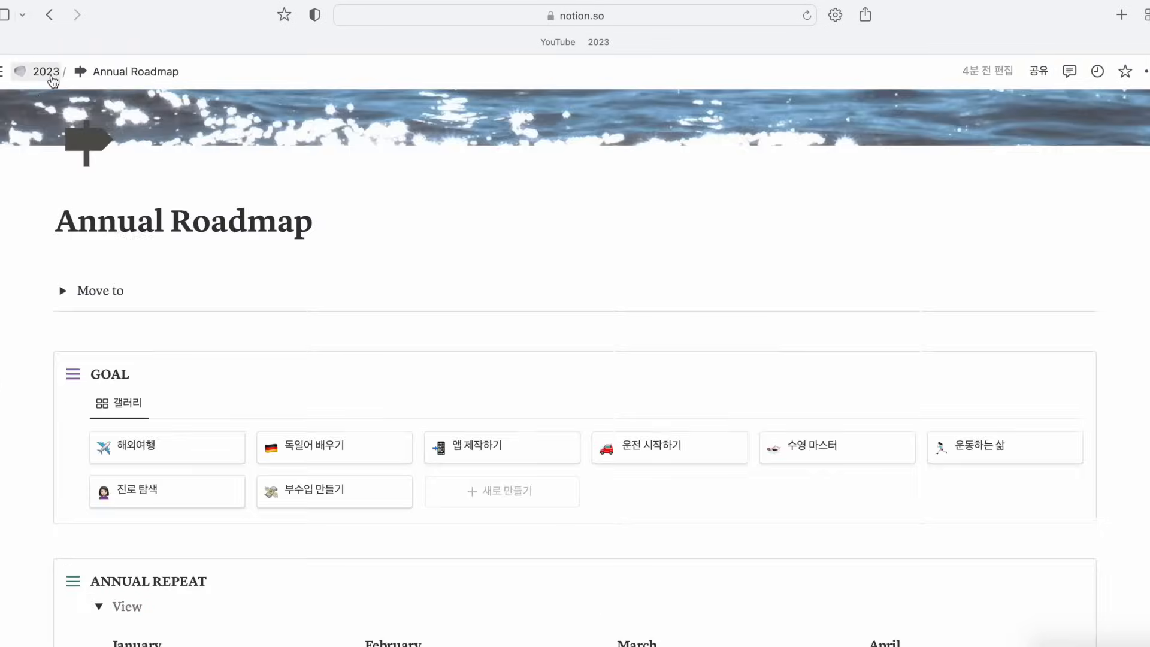
Return from Annual Roadmap to the 2023 main page and find its gallery of monthly pages
left_click(51, 71)
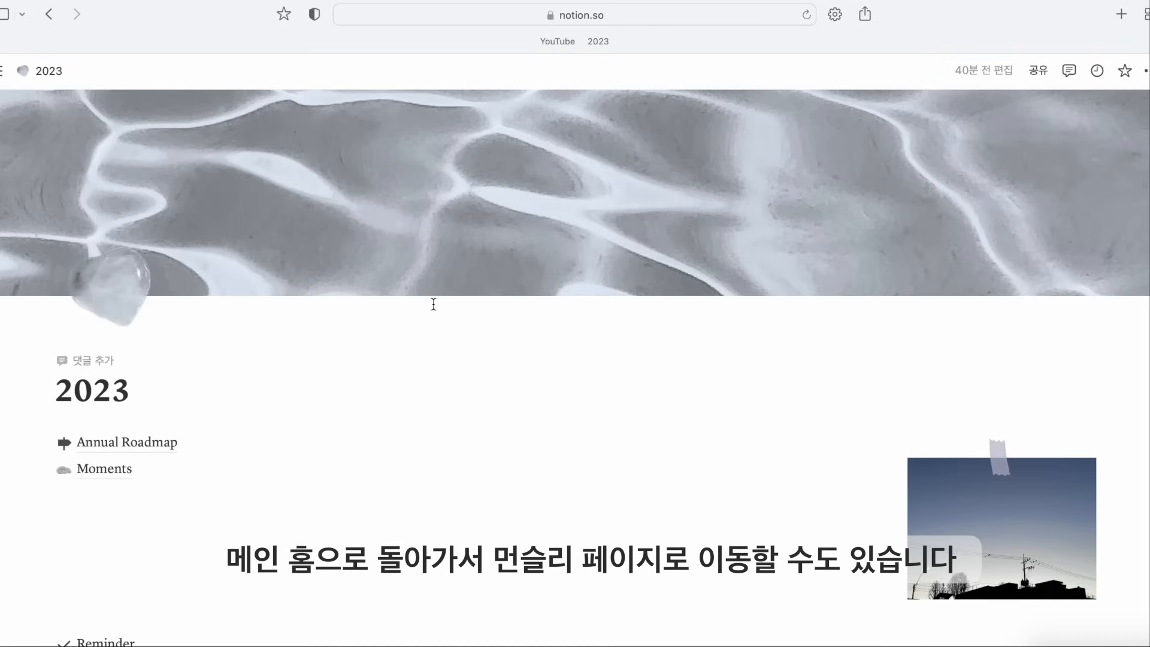
scroll(434, 304, "down", 5)
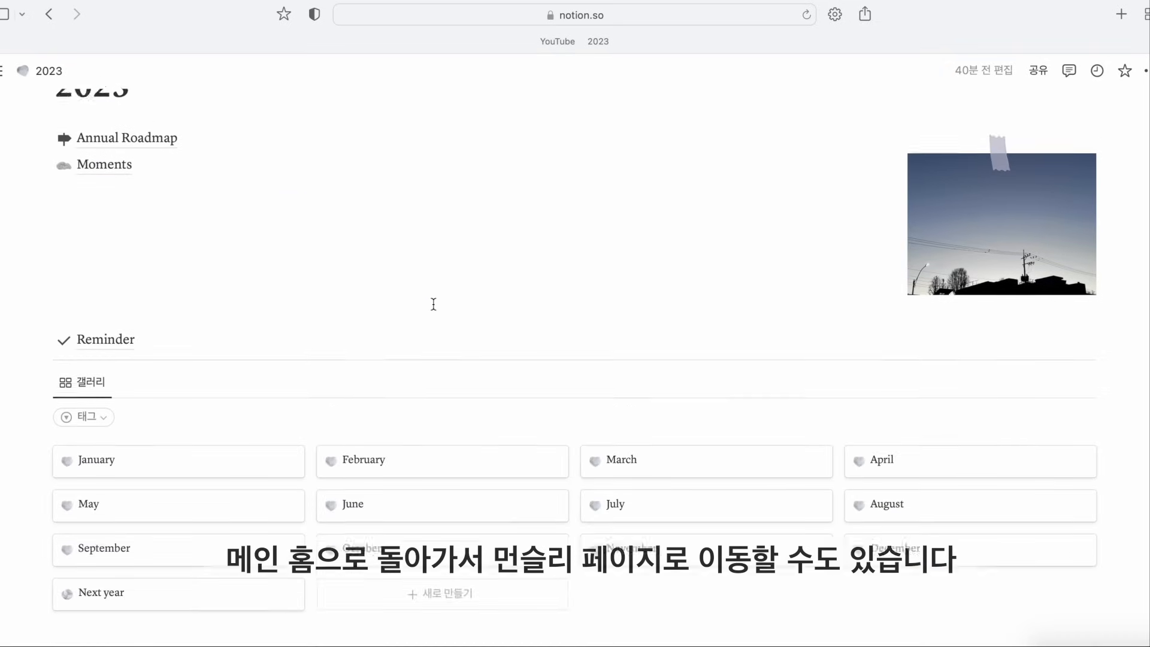
scroll(434, 304, "down", 1)
left_click(226, 411)
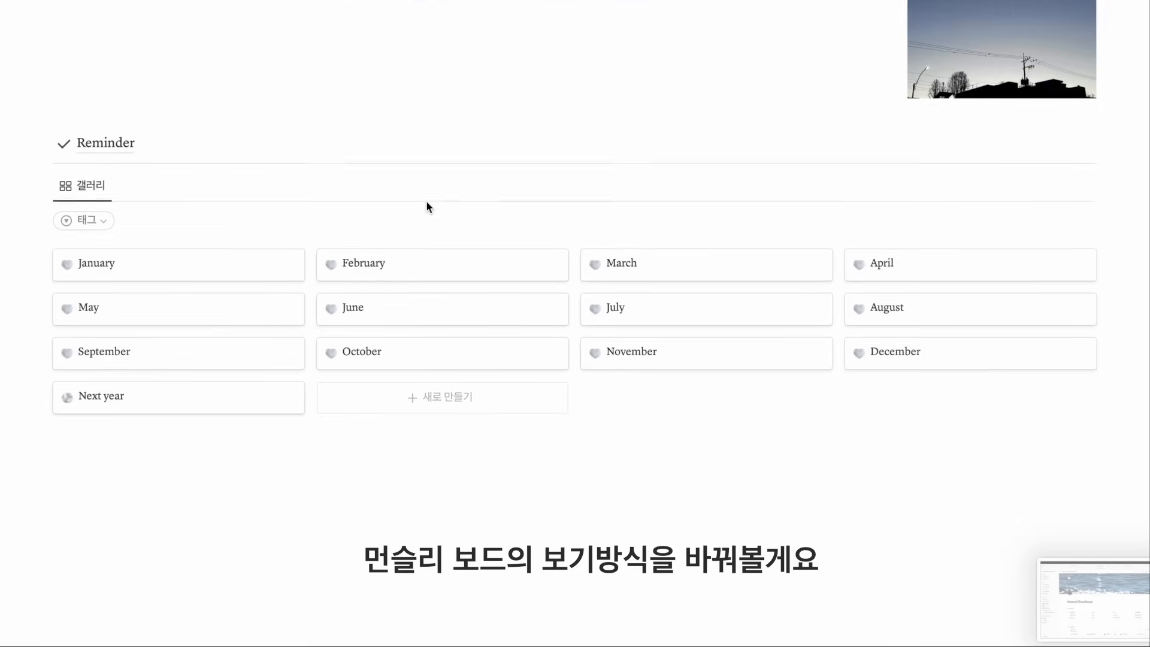
Unlock the monthly gallery and set its layout's card preview to 페이지 커버
scroll(428, 206, "down", 1)
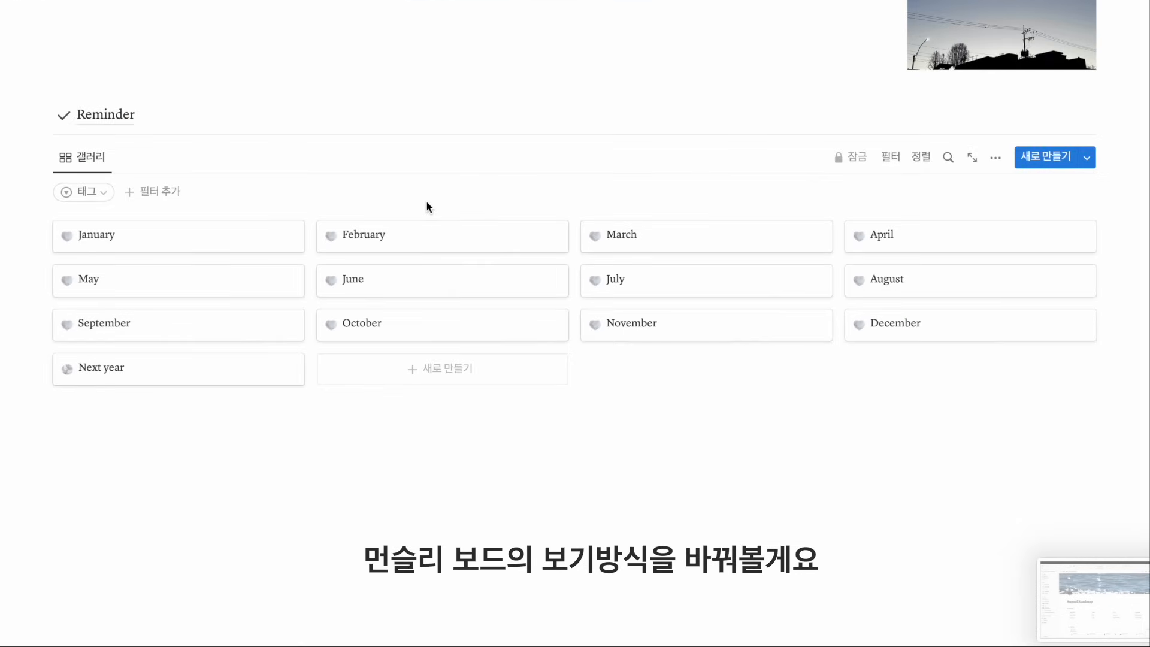
left_click(852, 157)
left_click(995, 158)
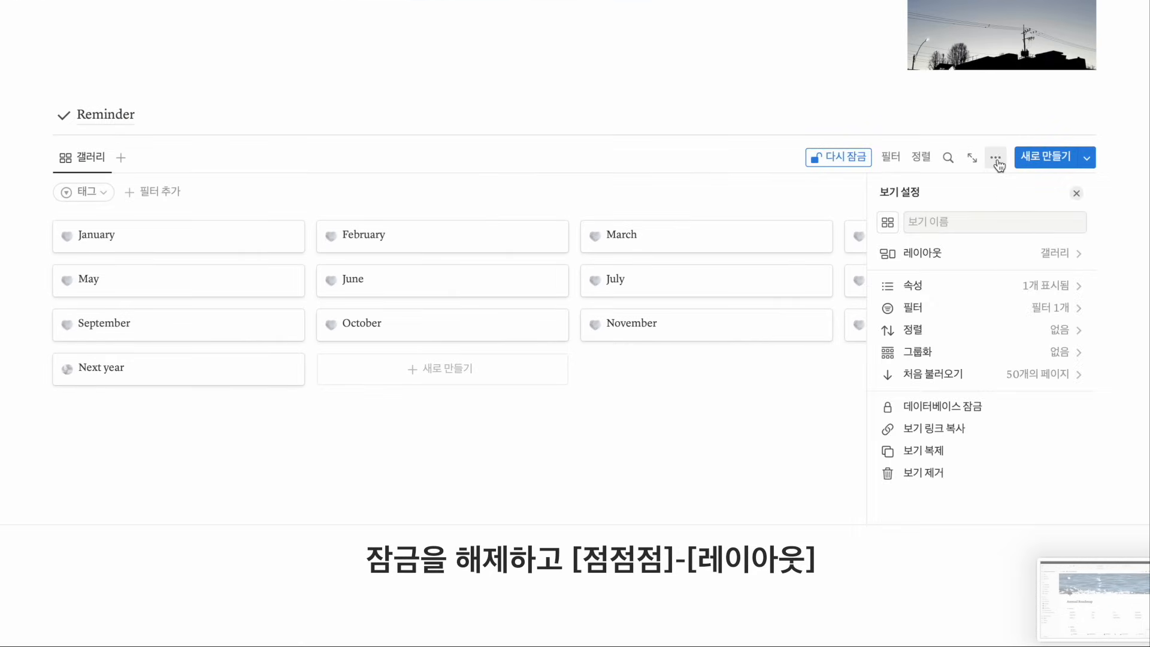
left_click(1053, 260)
left_click(1046, 399)
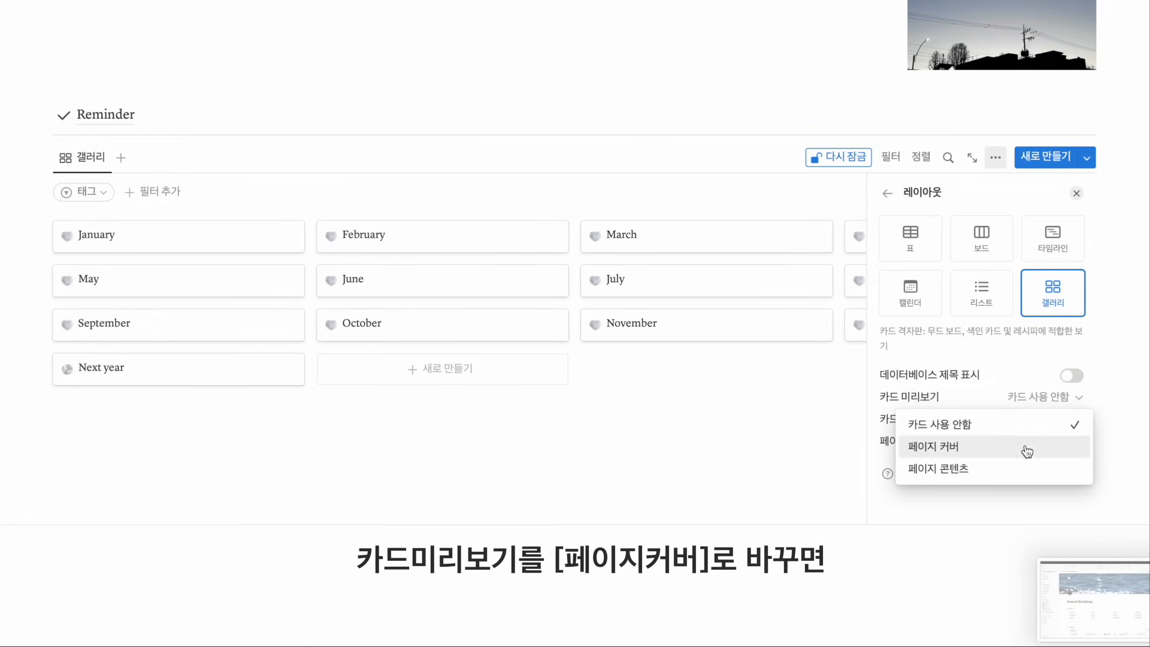
left_click(1026, 452)
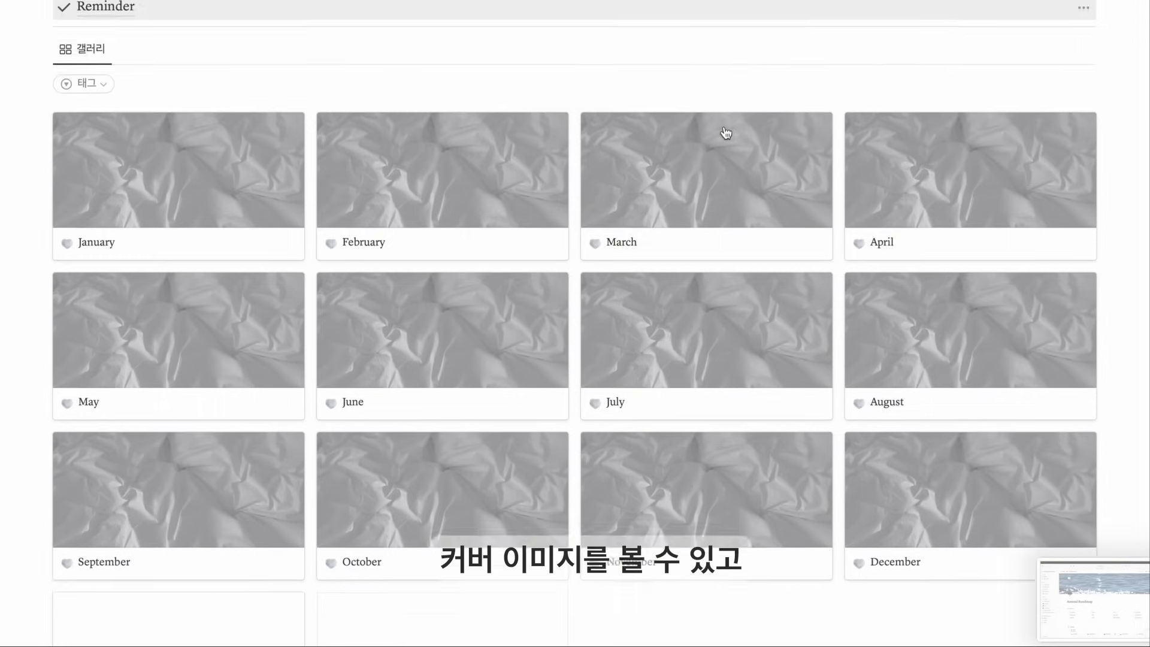
Open the April page from the gallery and change its cover image
scroll(726, 133, "down", 3)
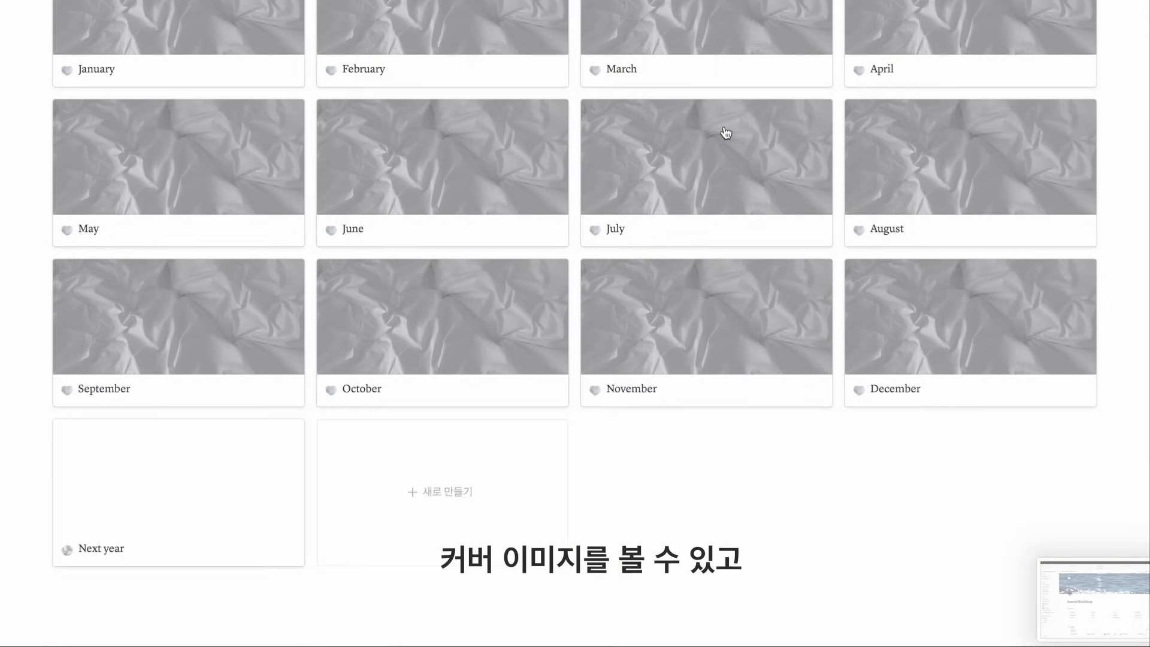
scroll(726, 133, "up", 7)
scroll(727, 133, "down", 4)
left_click(939, 171)
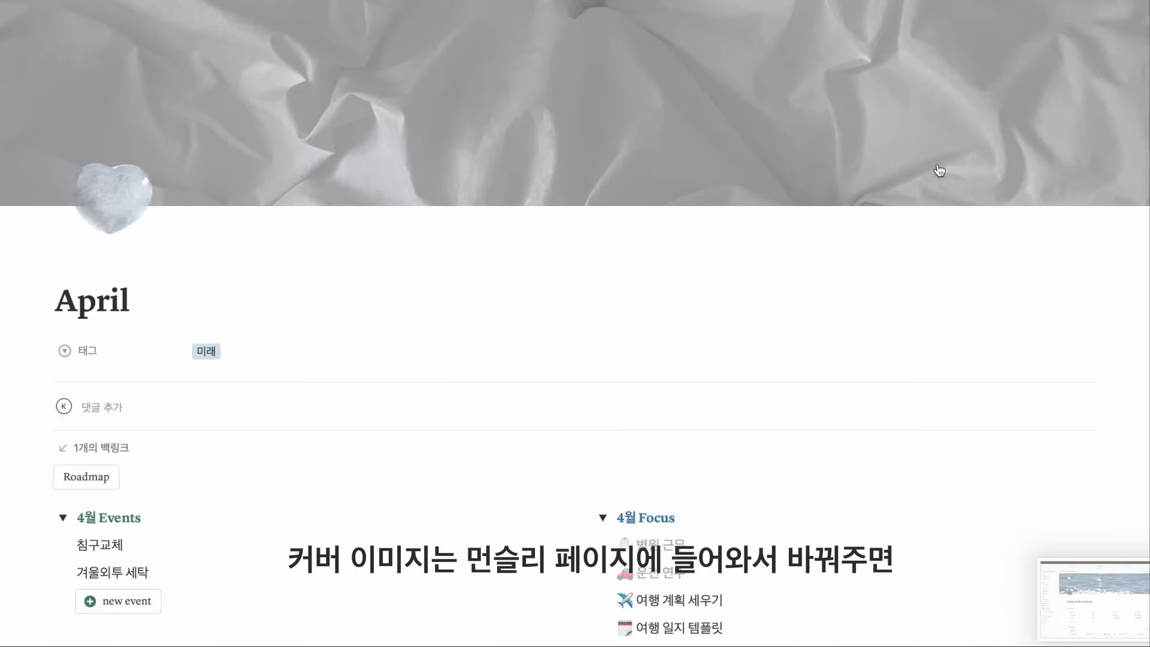
left_click(1018, 191)
left_click(909, 216)
left_click(797, 305)
left_click(612, 300)
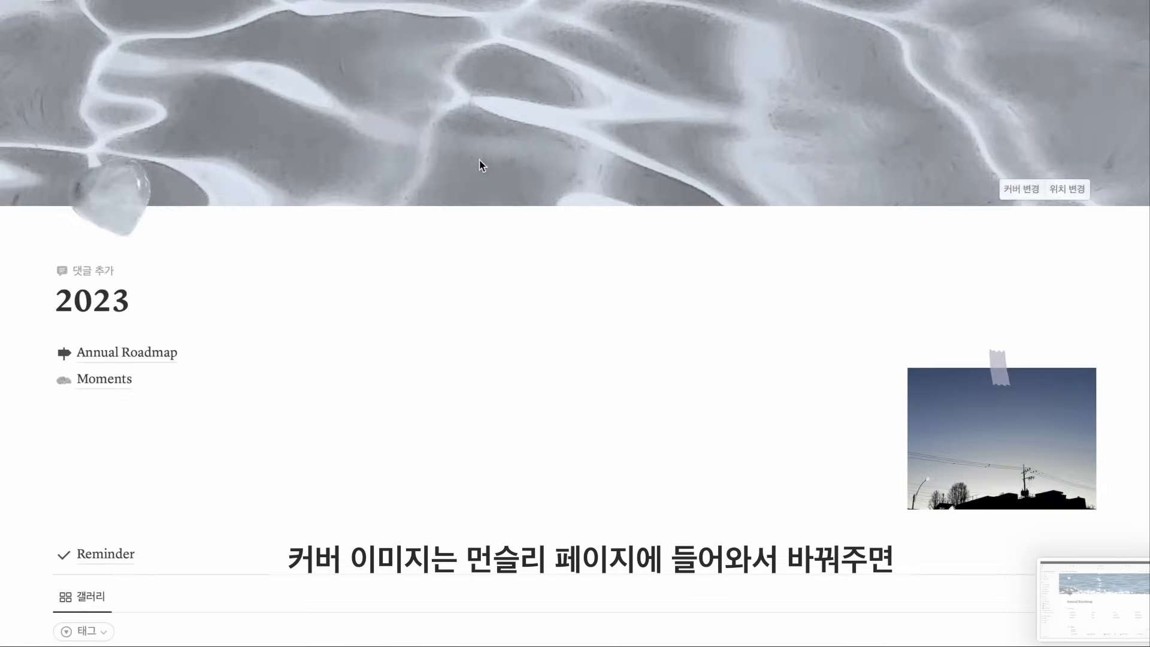
Compare the monthly cover images in the Board gallery of 2023 (★) and open the April page
scroll(479, 160, "down", 10)
scroll(704, 108, "up", 1)
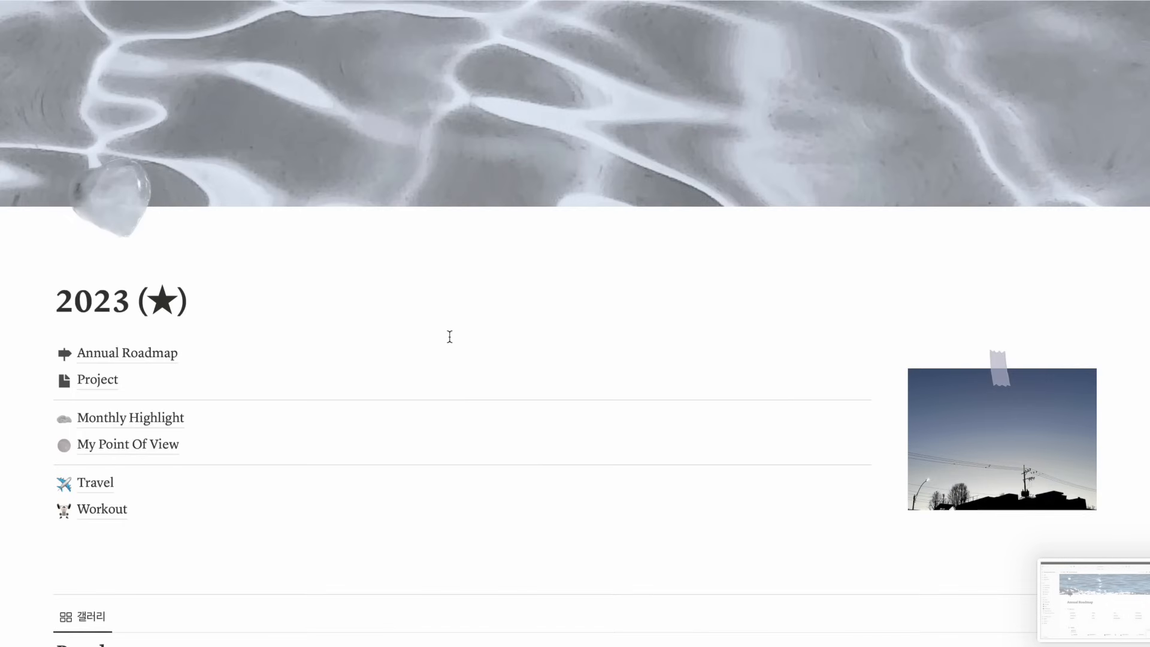
scroll(449, 334, "down", 8)
scroll(450, 335, "down", 1)
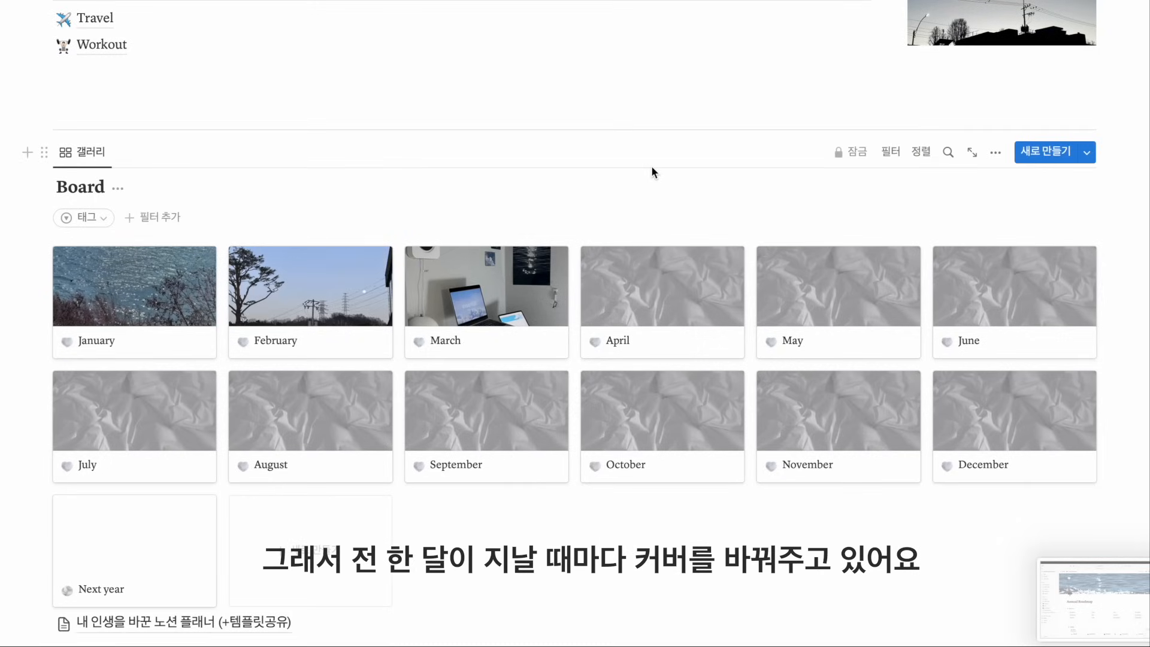
left_click(668, 313)
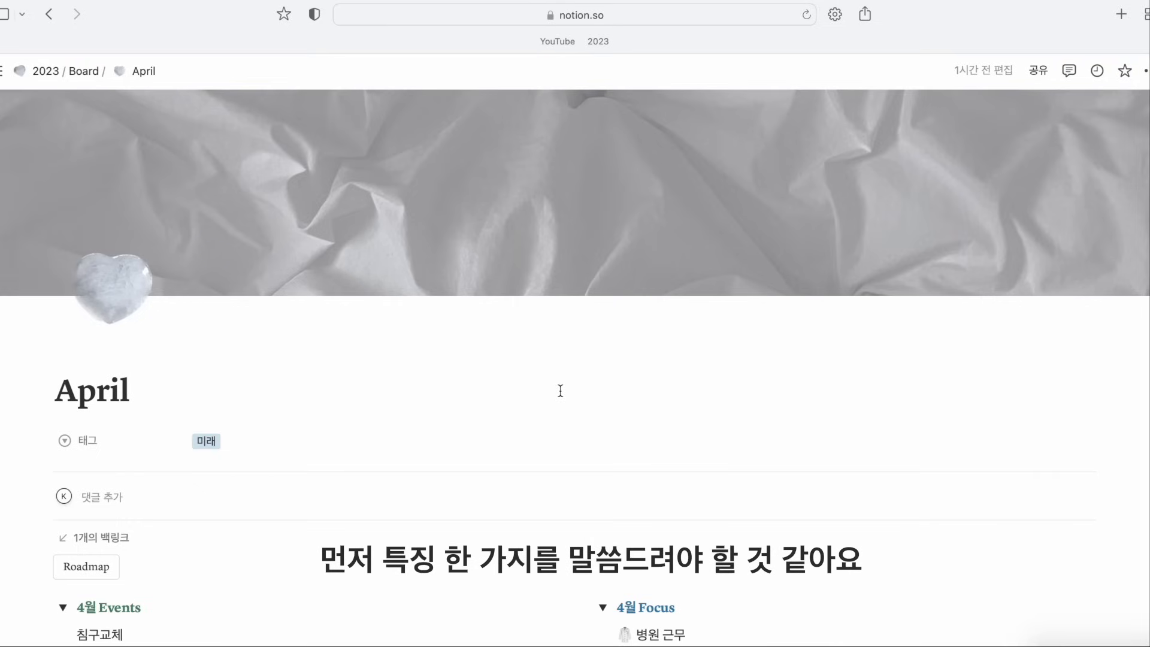
Examine the April page's Plan and Review sections and its 4월 Events and 4월 Focus summary
scroll(561, 391, "down", 20)
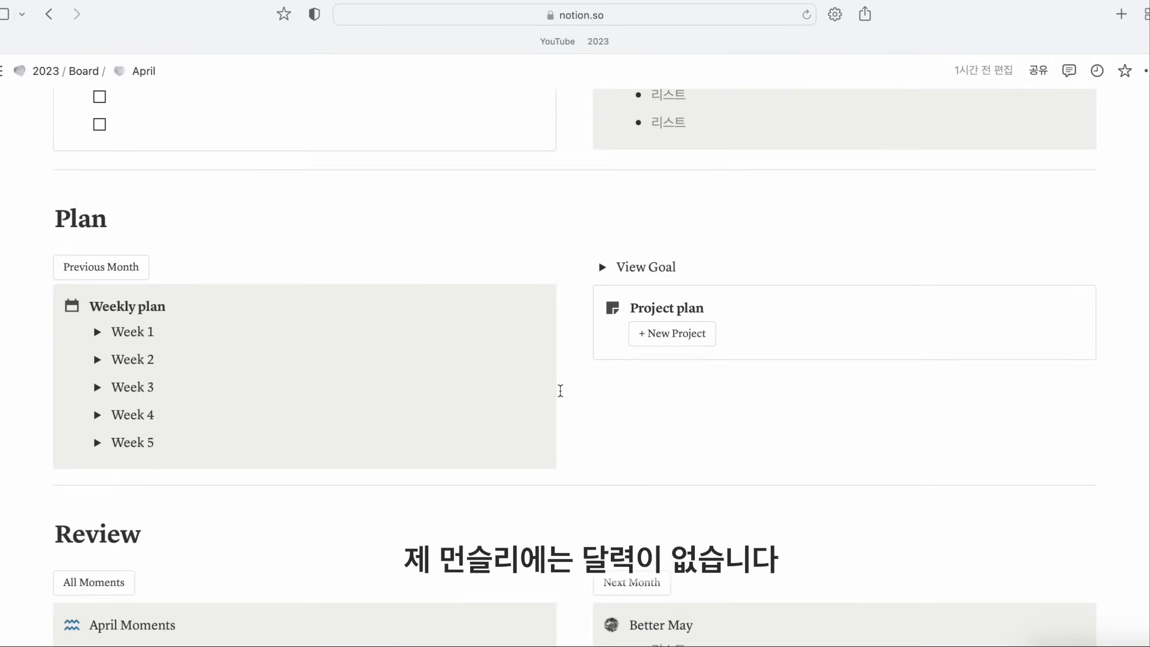
scroll(560, 390, "down", 8)
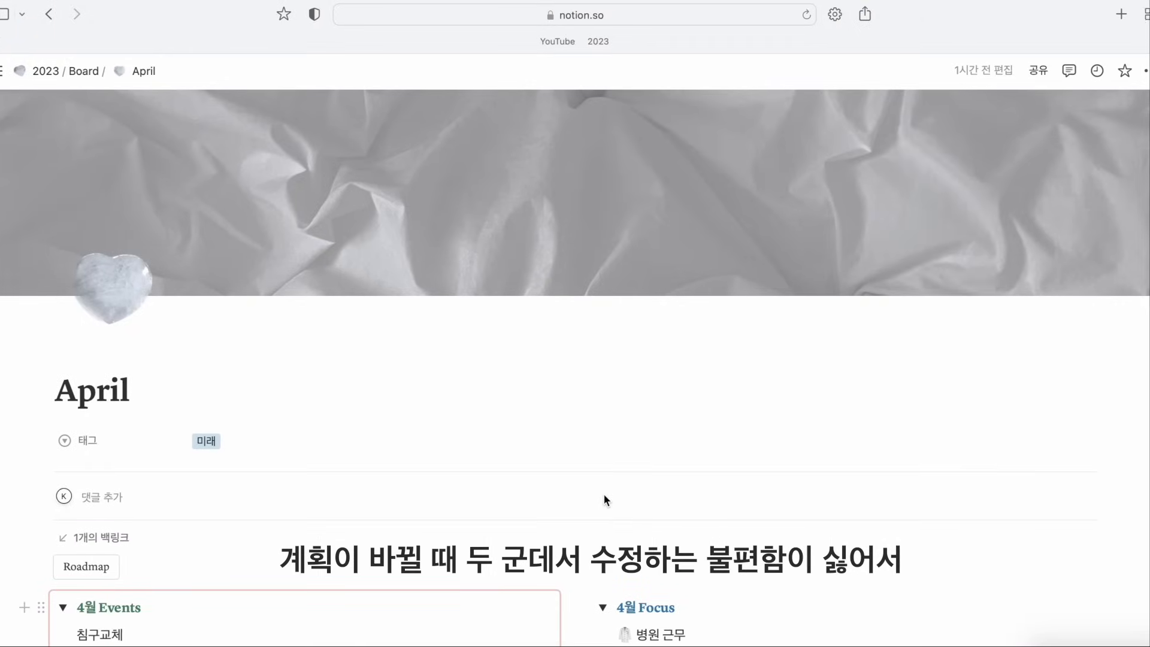
scroll(604, 496, "down", 20)
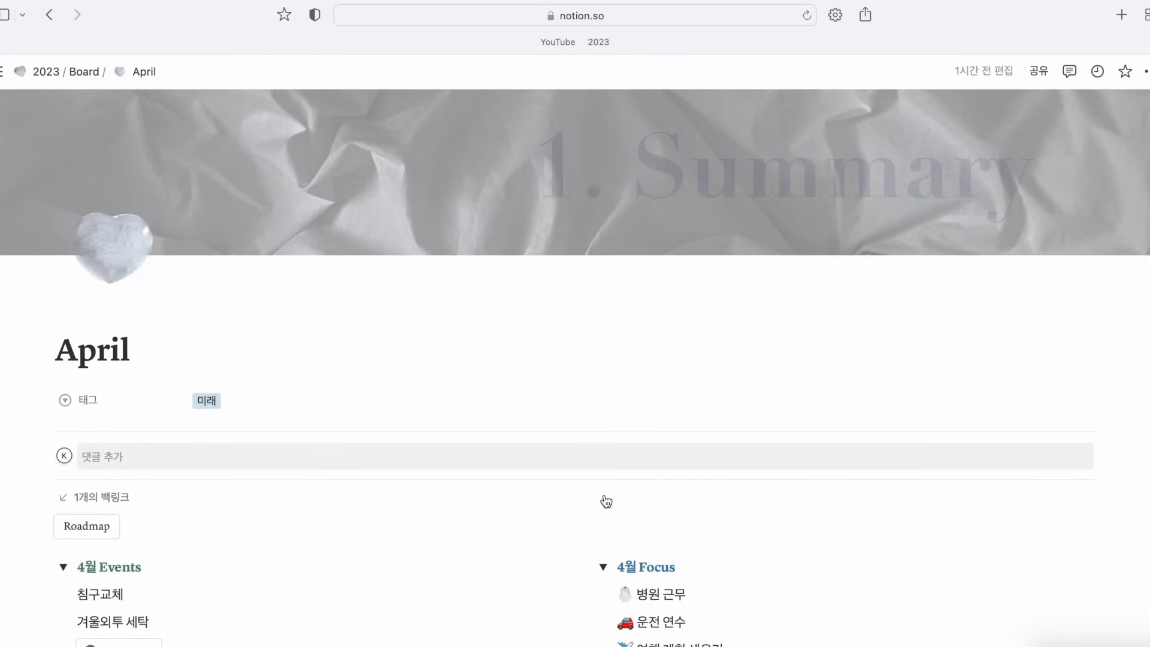
scroll(605, 501, "down", 5)
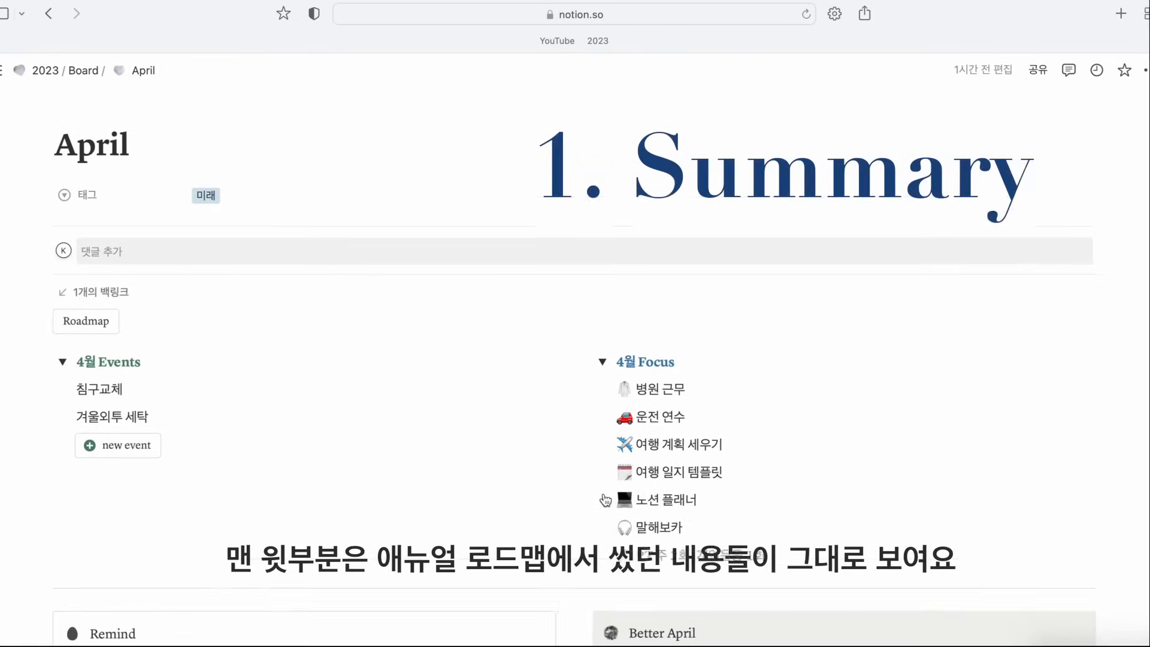
scroll(605, 501, "down", 2)
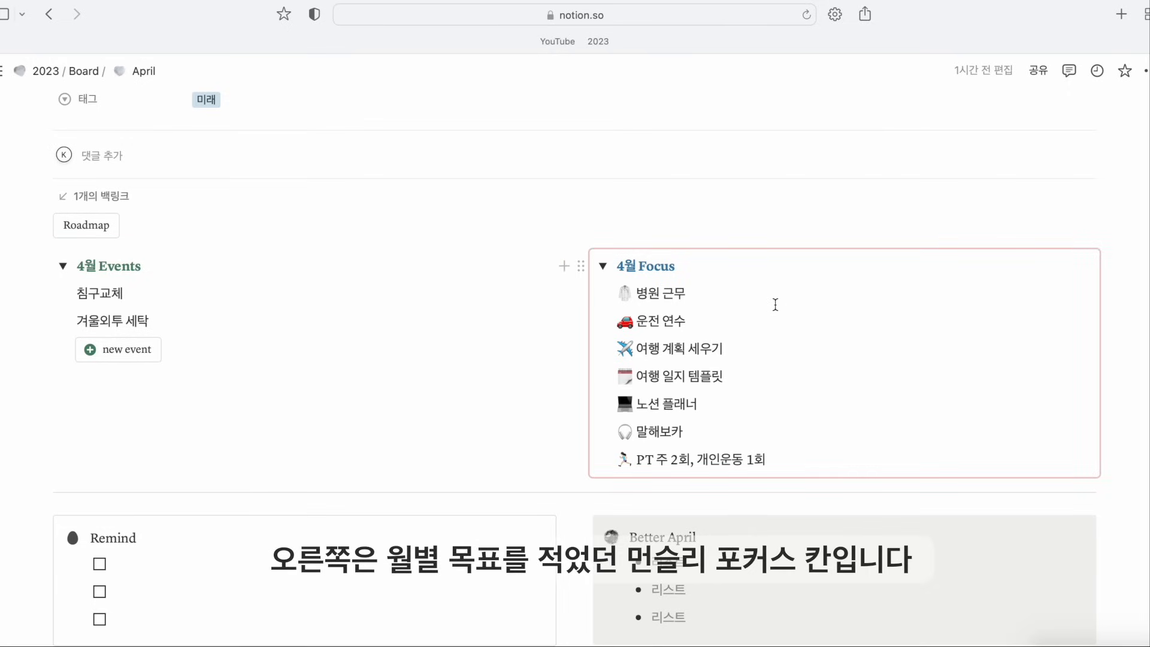
Extend the 4월 Focus entry 노션 플래너 with 업로드 and add 나의 계획 시리즈 #2 with a laptop emoji below it
left_click(718, 404)
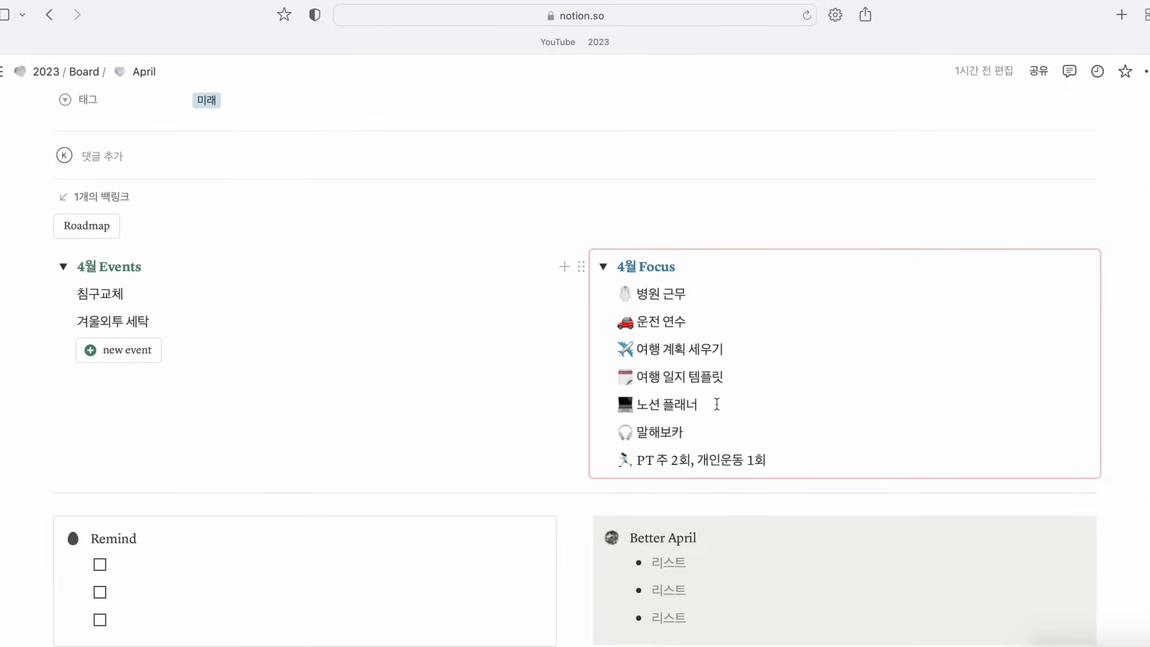
type("업로드")
key("Return")
key("ctrl+super+space")
left_click(35, 125)
type("나의")
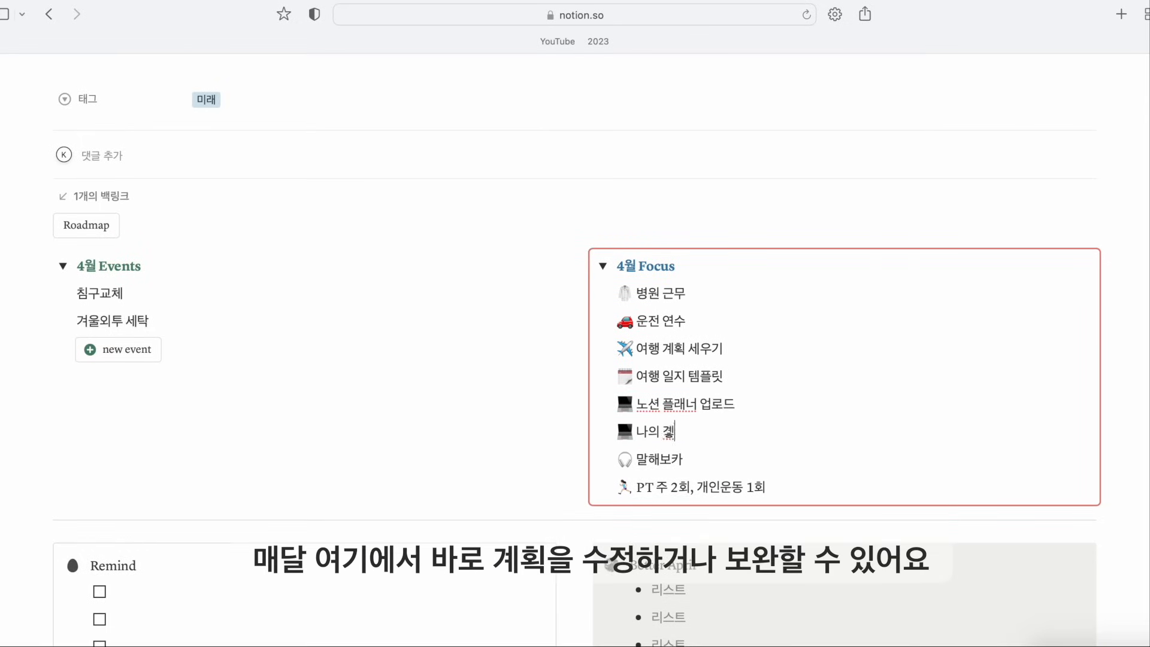
type(" 계획 시리즈 #2")
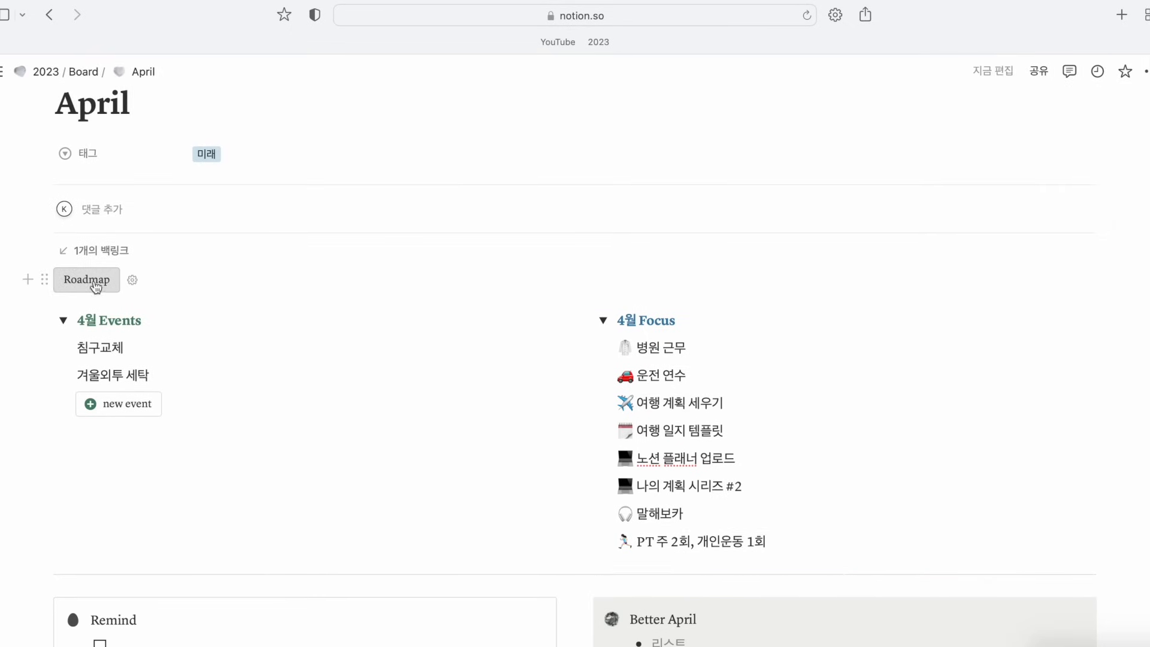
Open the Annual Roadmap beside the April page and check its ANNUAL REPEAT and MONTHLY FOCUS sections
left_click(88, 280)
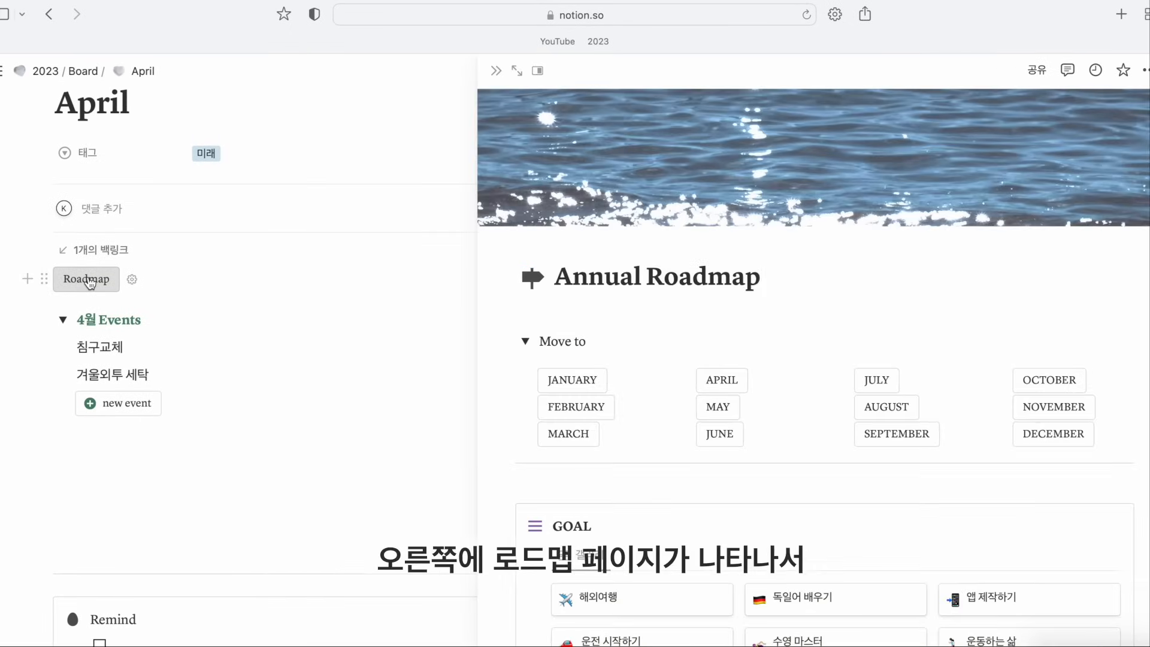
scroll(905, 353, "down", 15)
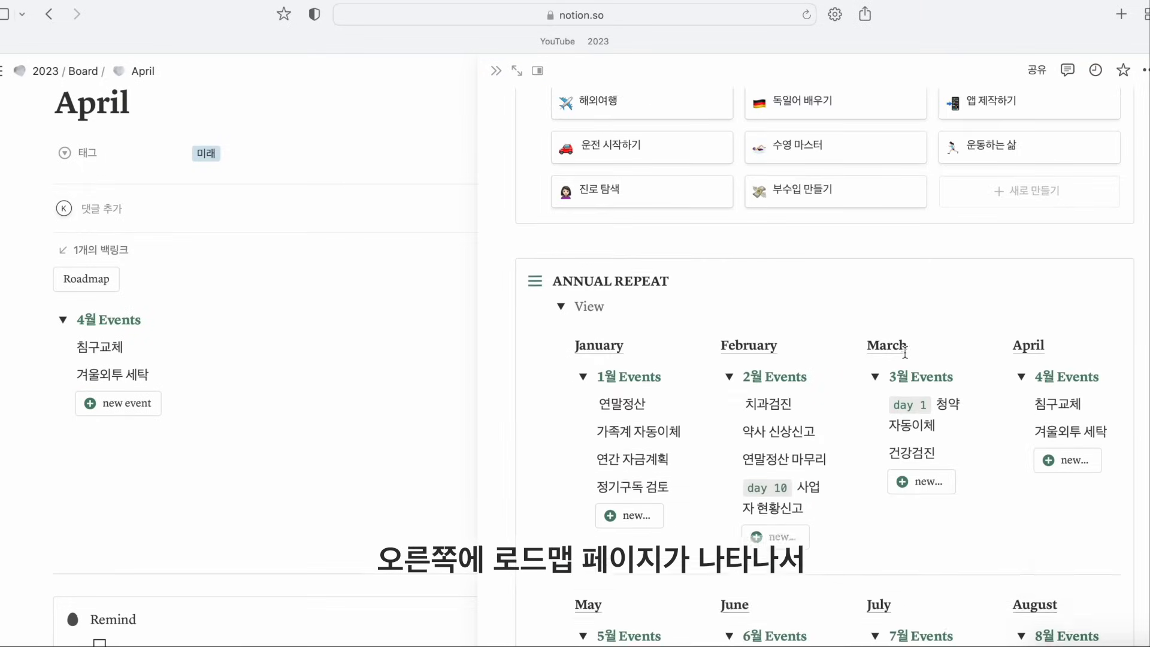
scroll(905, 352, "down", 10)
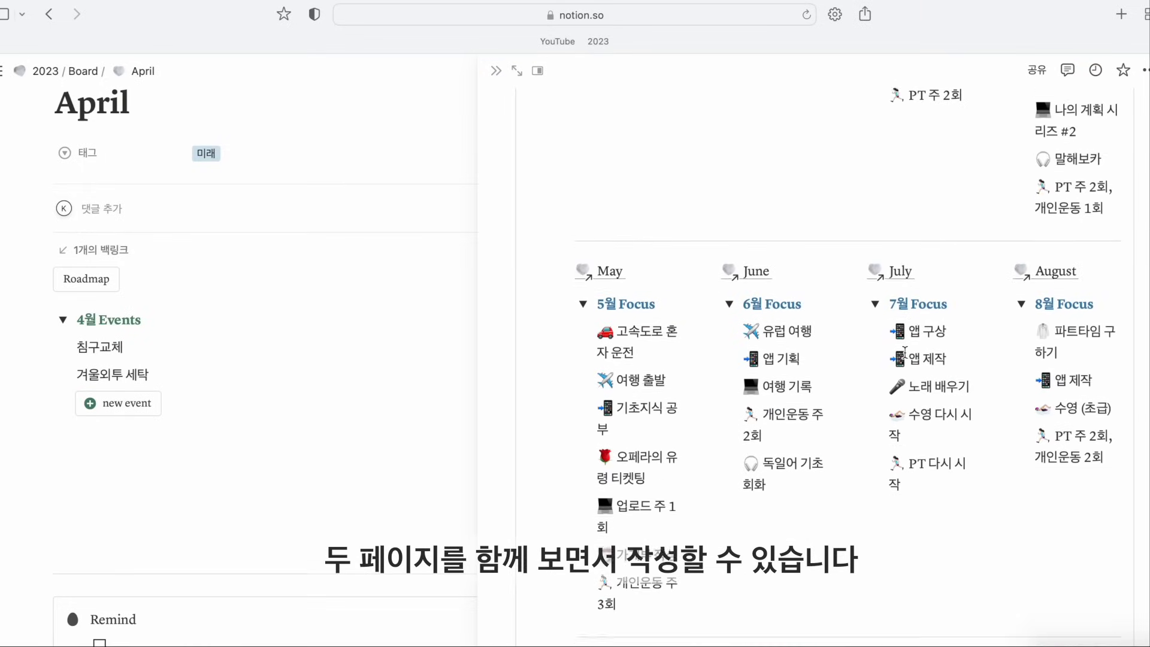
scroll(906, 353, "down", 2)
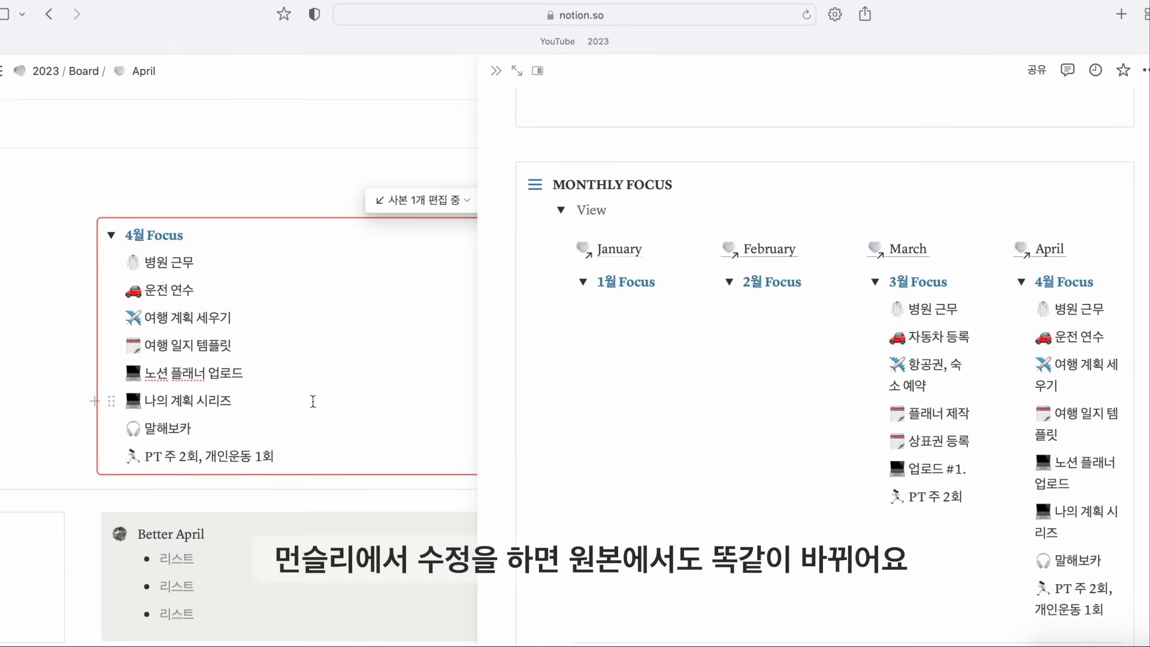
Append #2 to the 나의 계획 시리즈 entry in the April page's 4월 Focus list
left_click(313, 401)
type("#2")
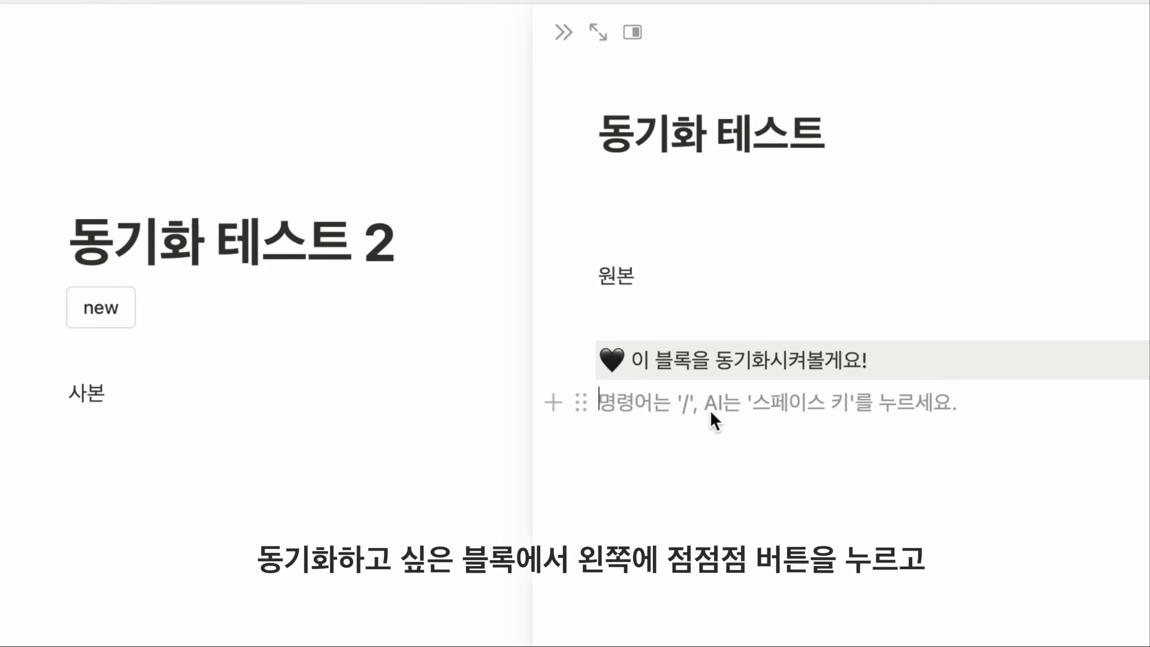
Convert the black-heart block 이 블록을 동기화시켜볼게요! on the 동기화 테스트 page into a synced block
left_click(584, 360)
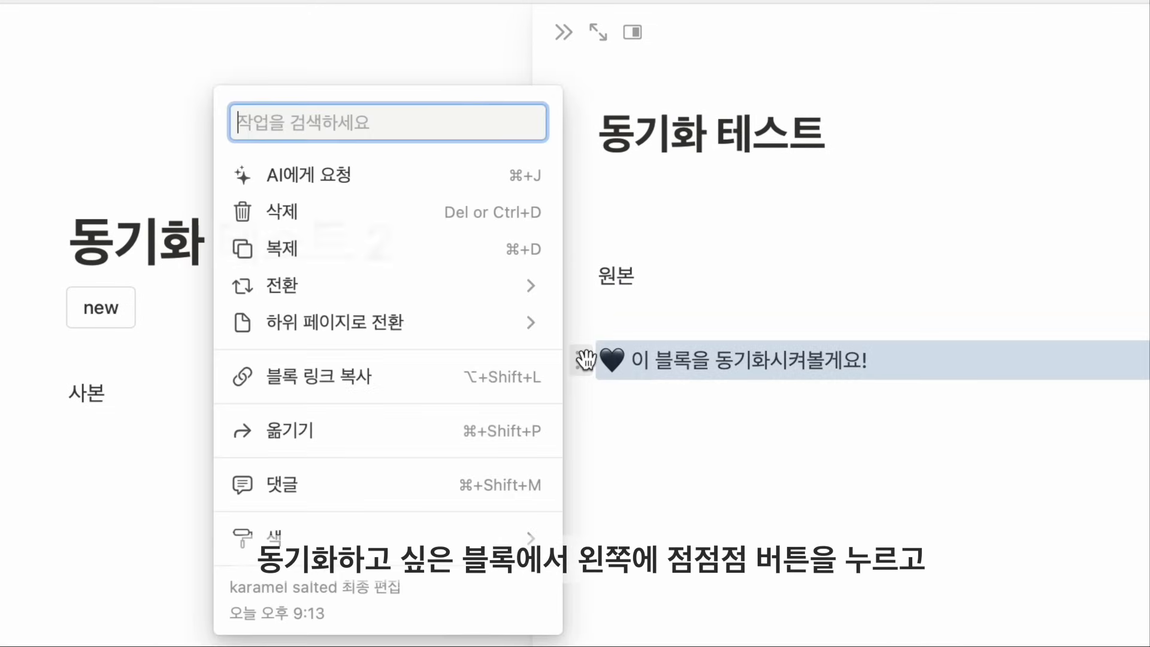
mouse_move(524, 289)
left_click(659, 525)
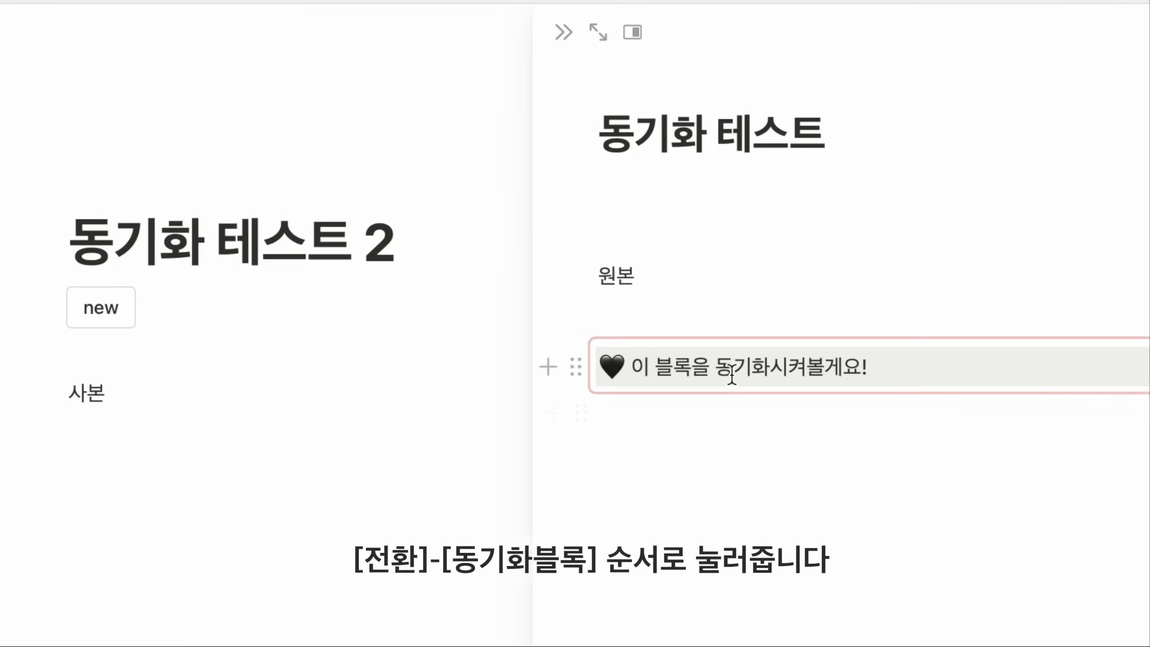
Copy the synced black-heart block and paste it under 사본 on the 동기화 테스트 2 page
left_click(576, 363)
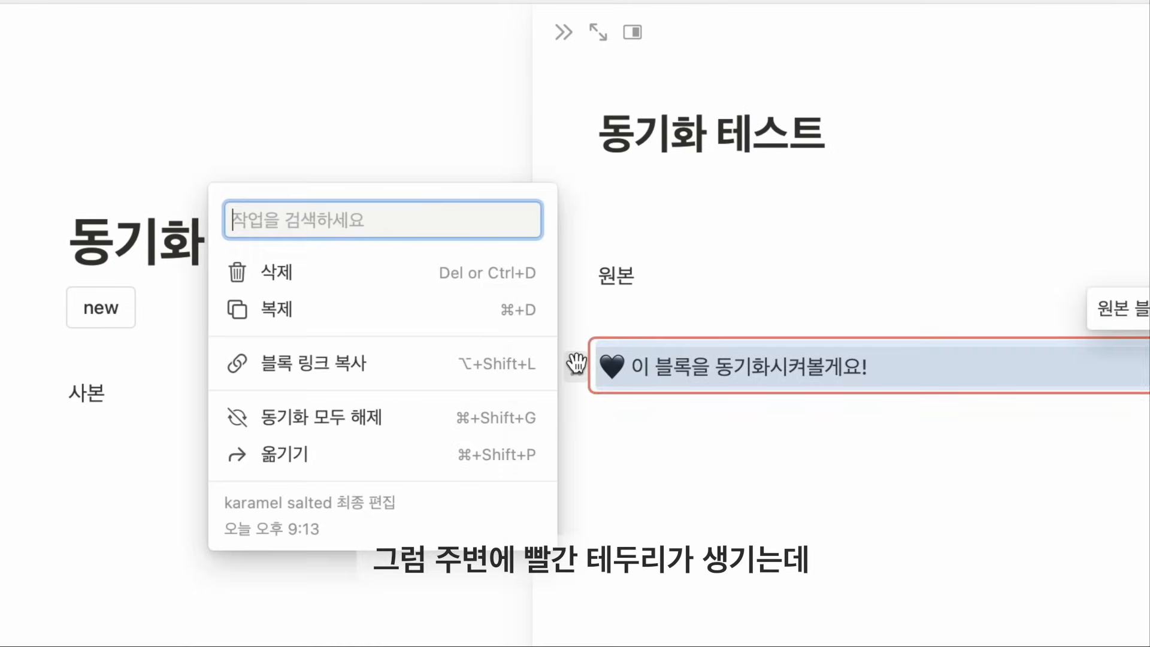
key("Escape")
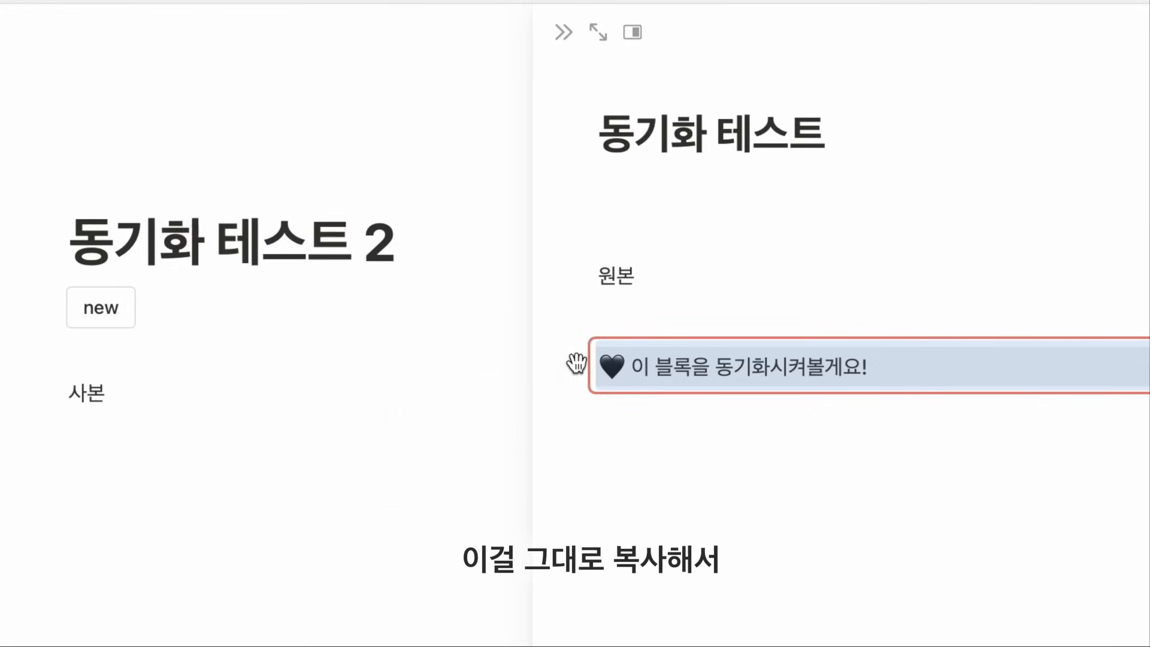
left_click(108, 444)
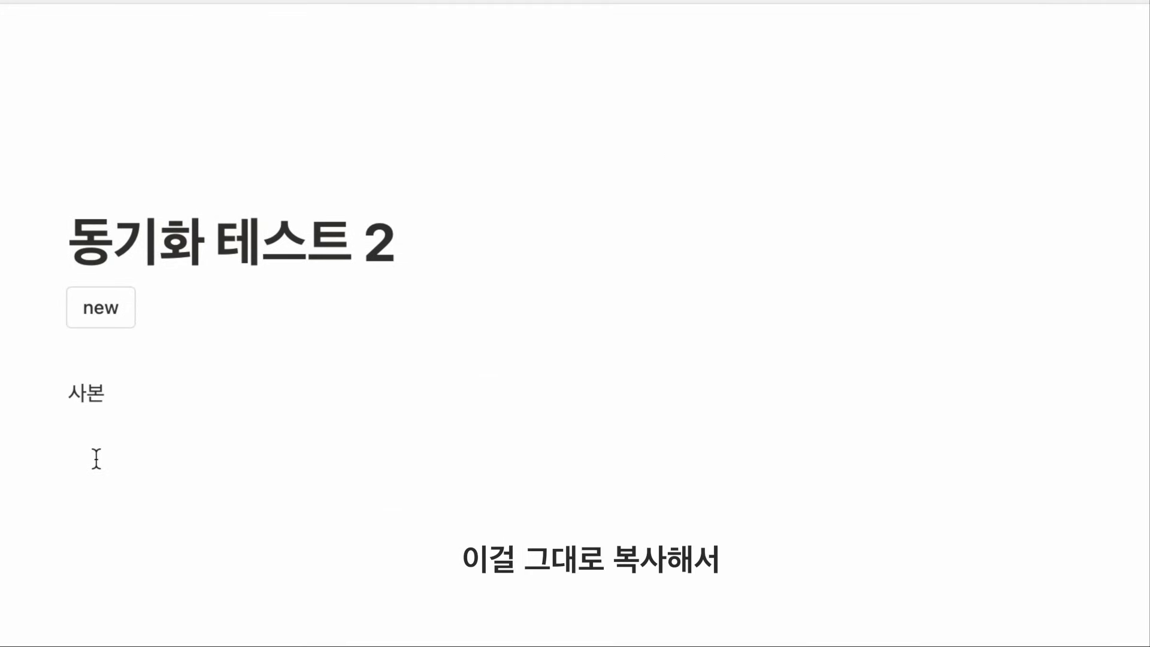
left_click(95, 460)
key("ctrl+v")
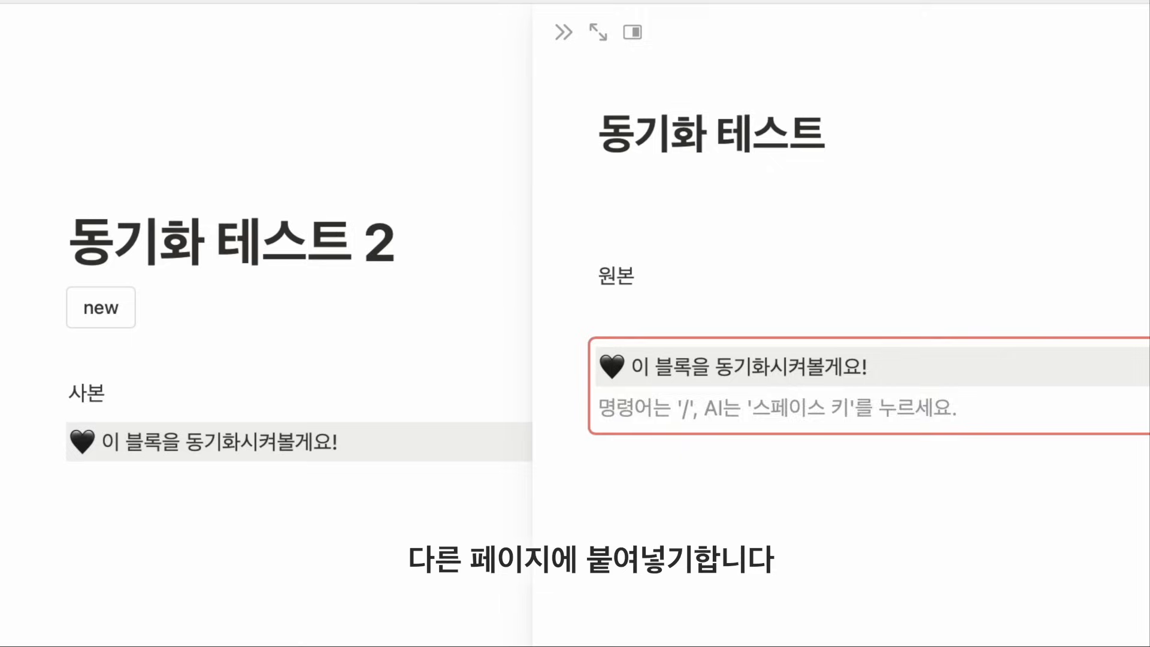
Add 짜잔~ 동기화 완료! to the original synced block and 어디에서 수정해도 똑같이 유지됩니다 with a white heart emoji to the copy
type("짜잔~ 동기")
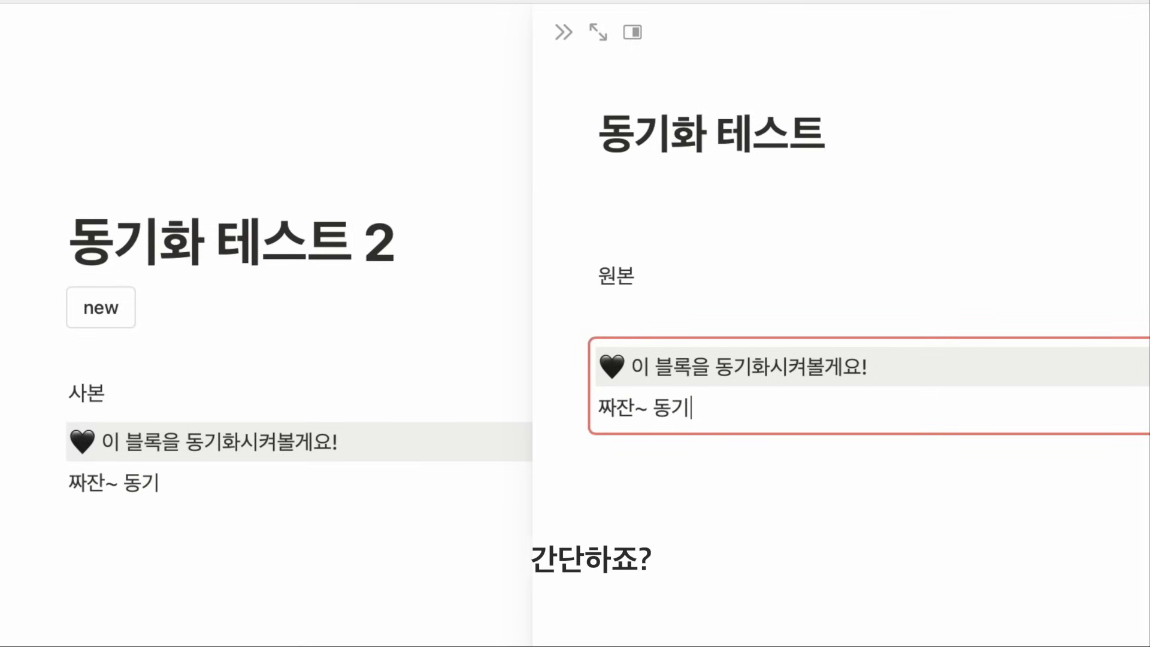
type("화 완료!")
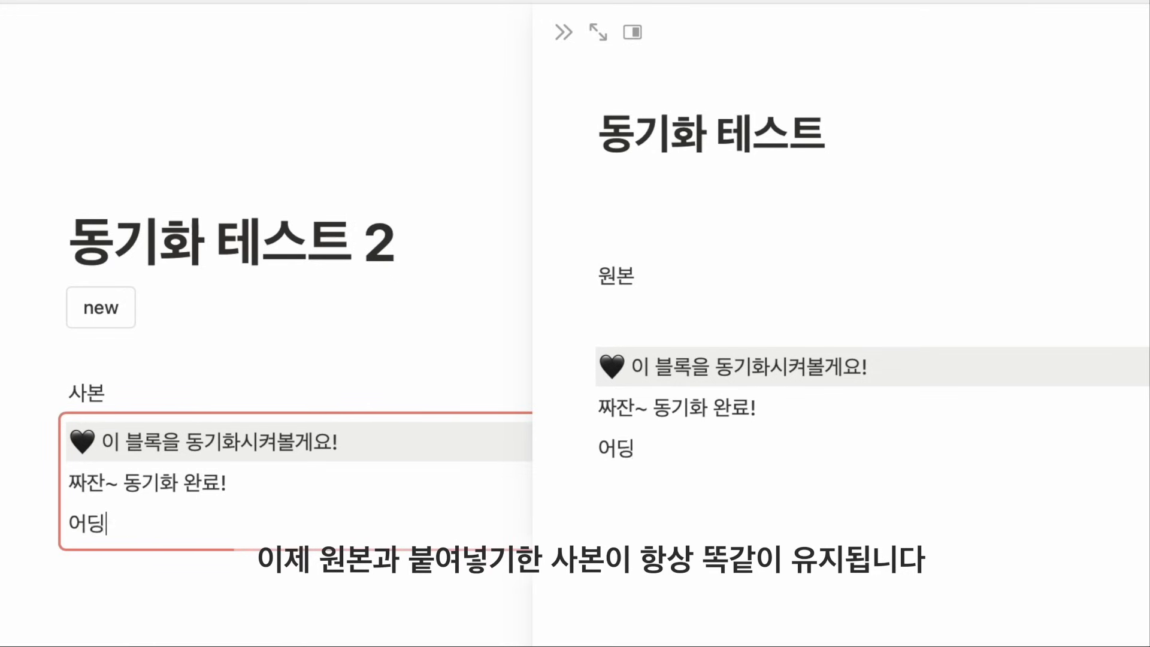
type("에서 수정해도 똑가")
type("ㅌ이 유지됩니다")
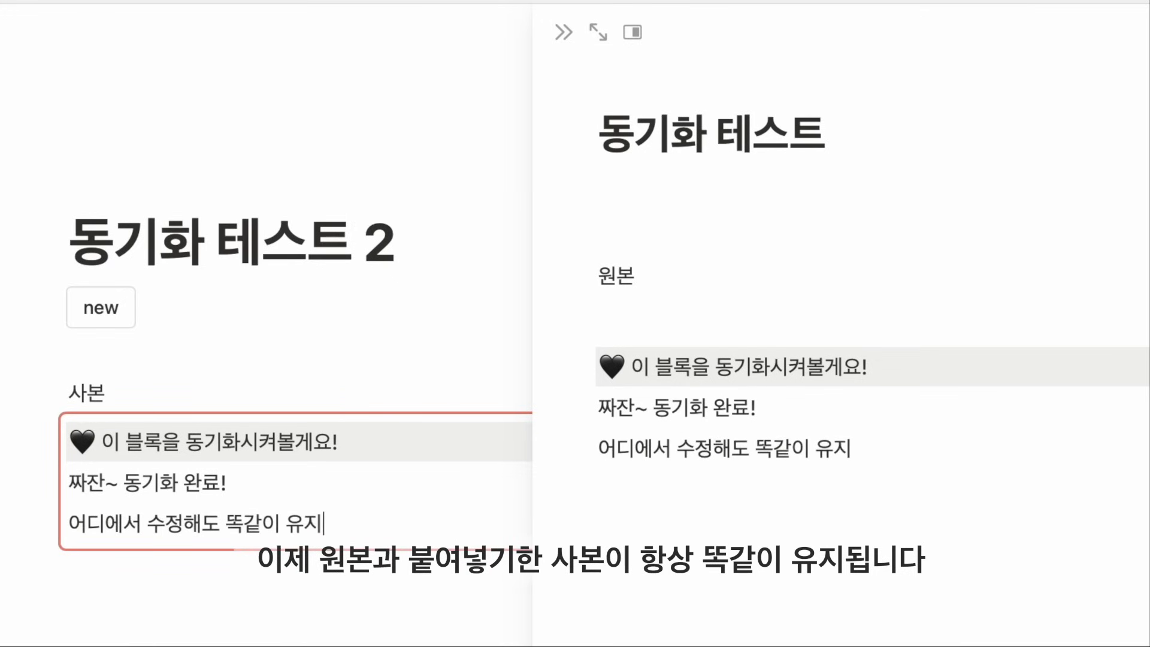
key("ctrl+super+space")
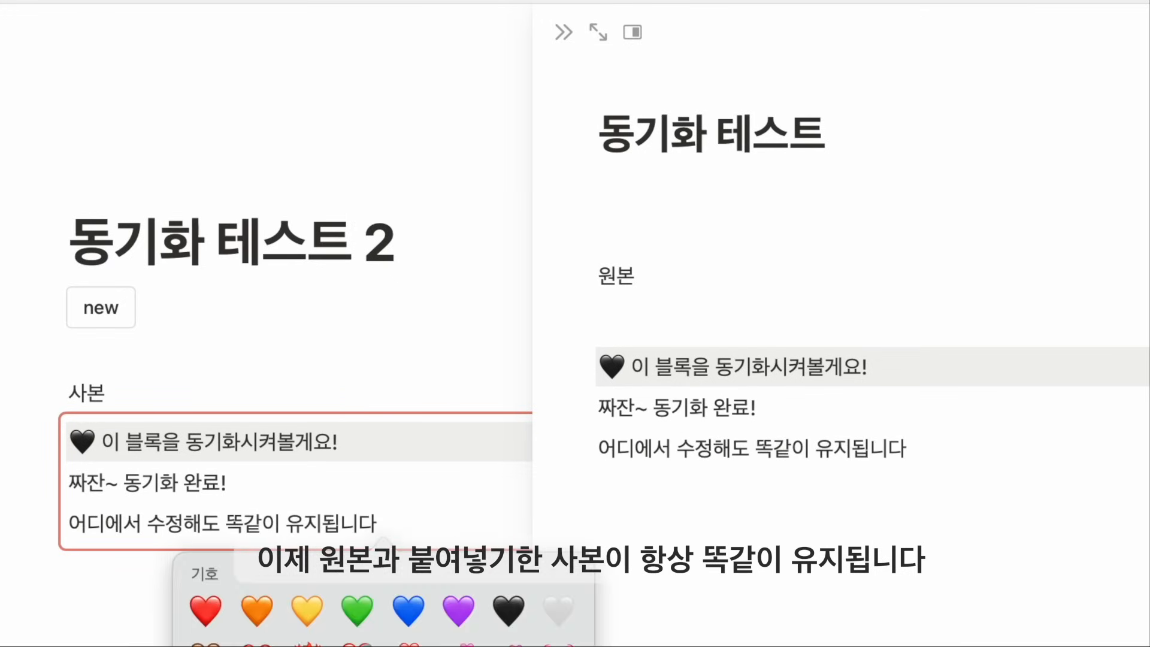
left_click(555, 605)
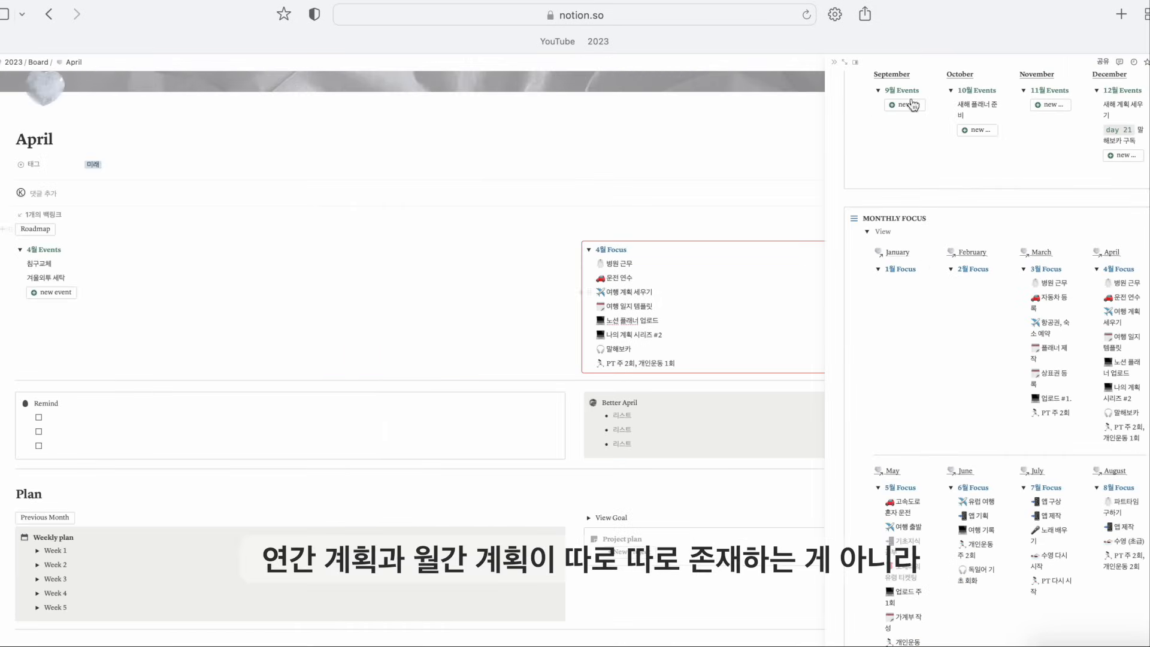
Compare the Annual Roadmap with the April page, then enlarge the page display and close the Roadmap
scroll(1031, 230, "up", 10)
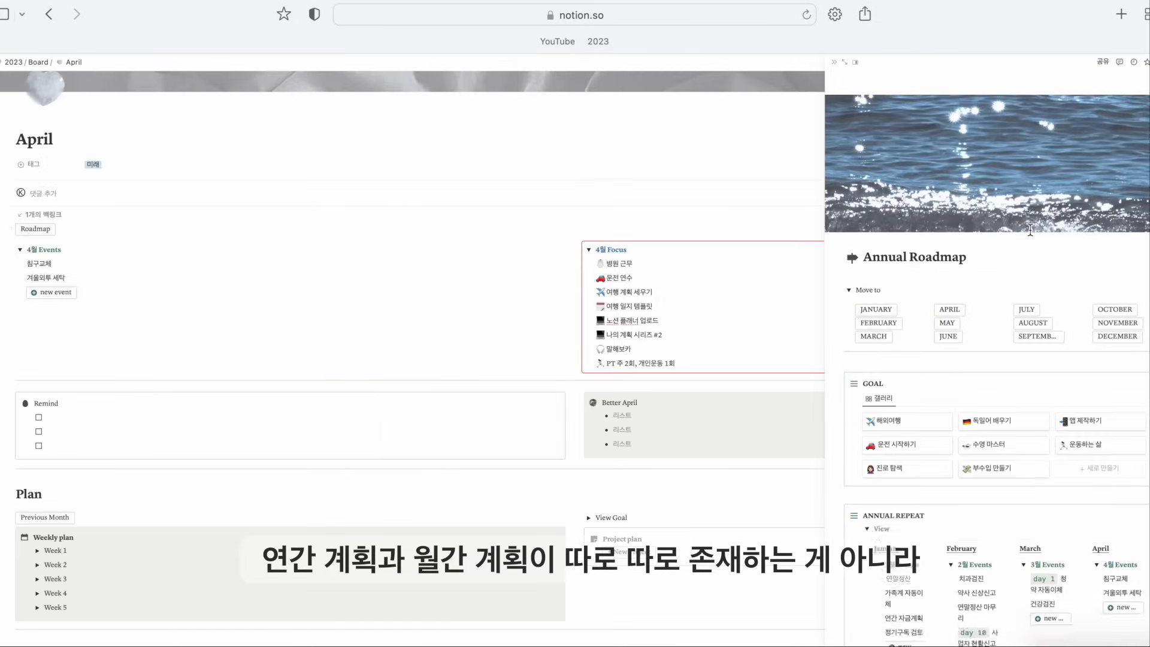
scroll(580, 257, "up", 5)
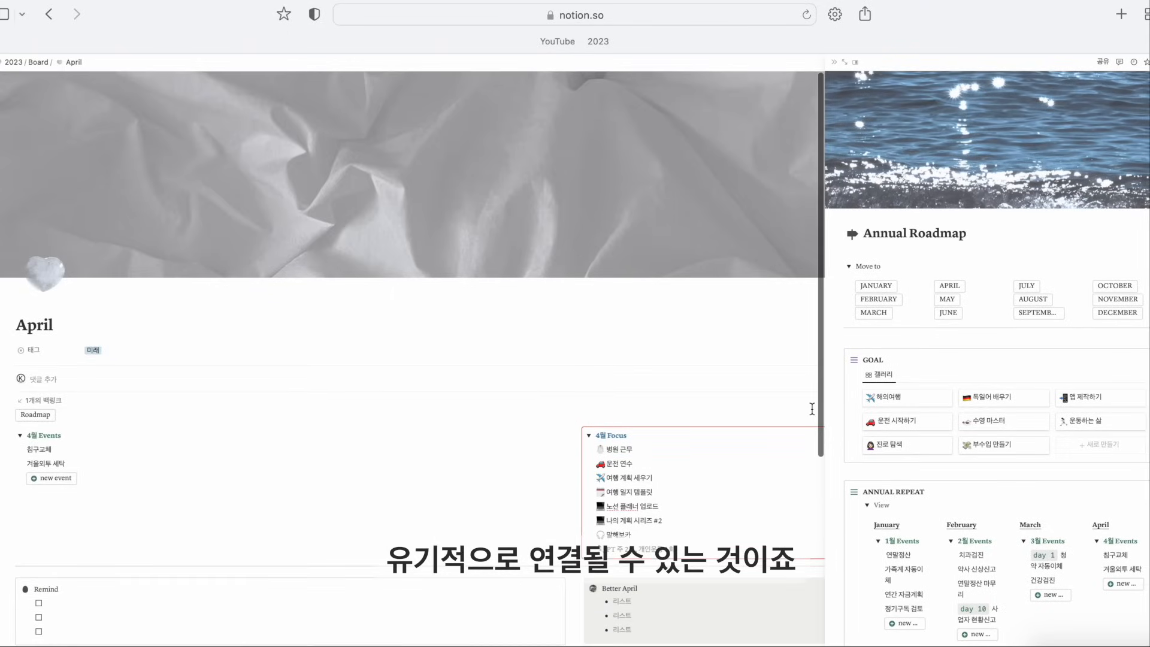
key("super+plus")
key("super+plus")
key("super+plus")
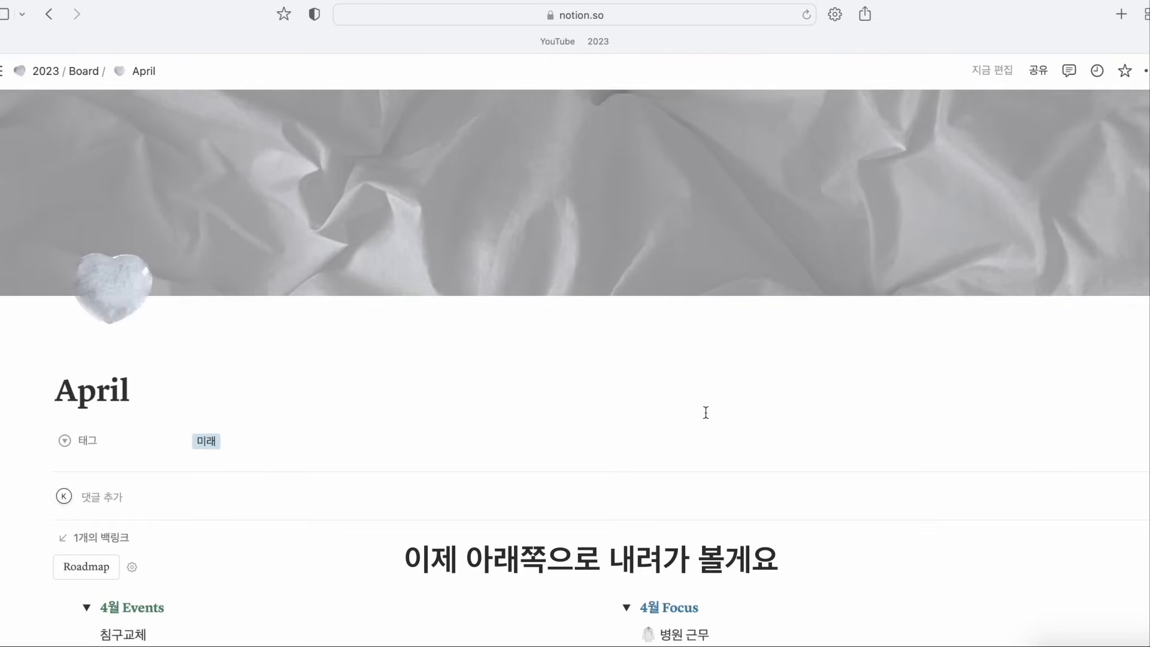
Examine the Remind checklist on the April page and highlight its heading
scroll(705, 413, "down", 10)
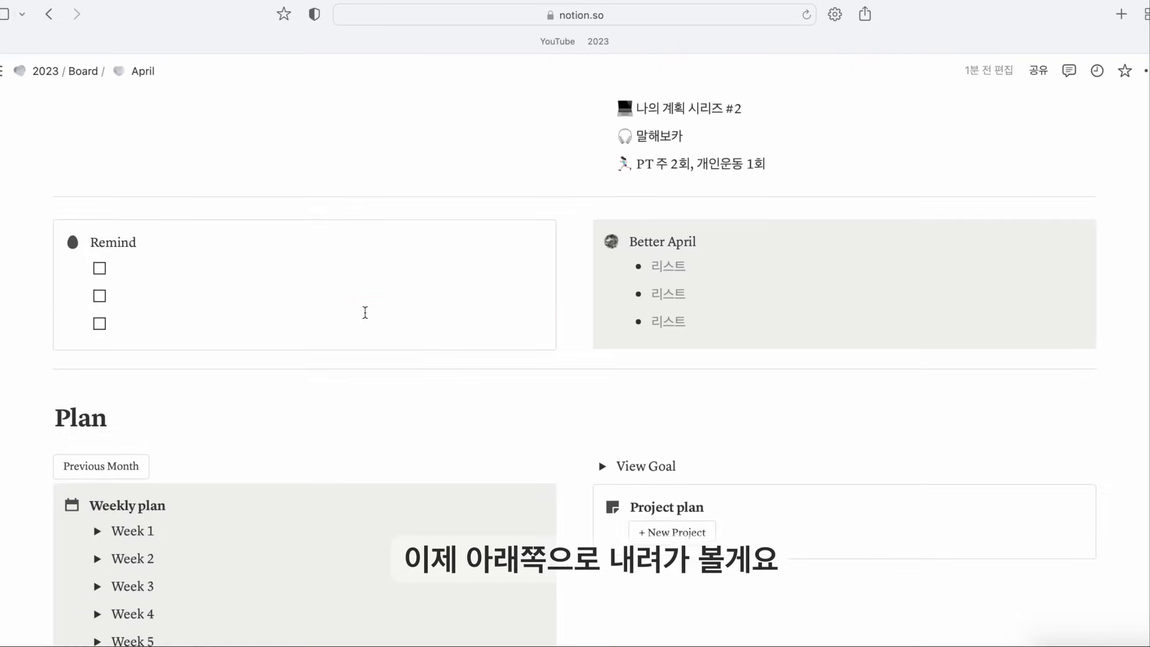
scroll(365, 312, "up", 2)
left_click(363, 313)
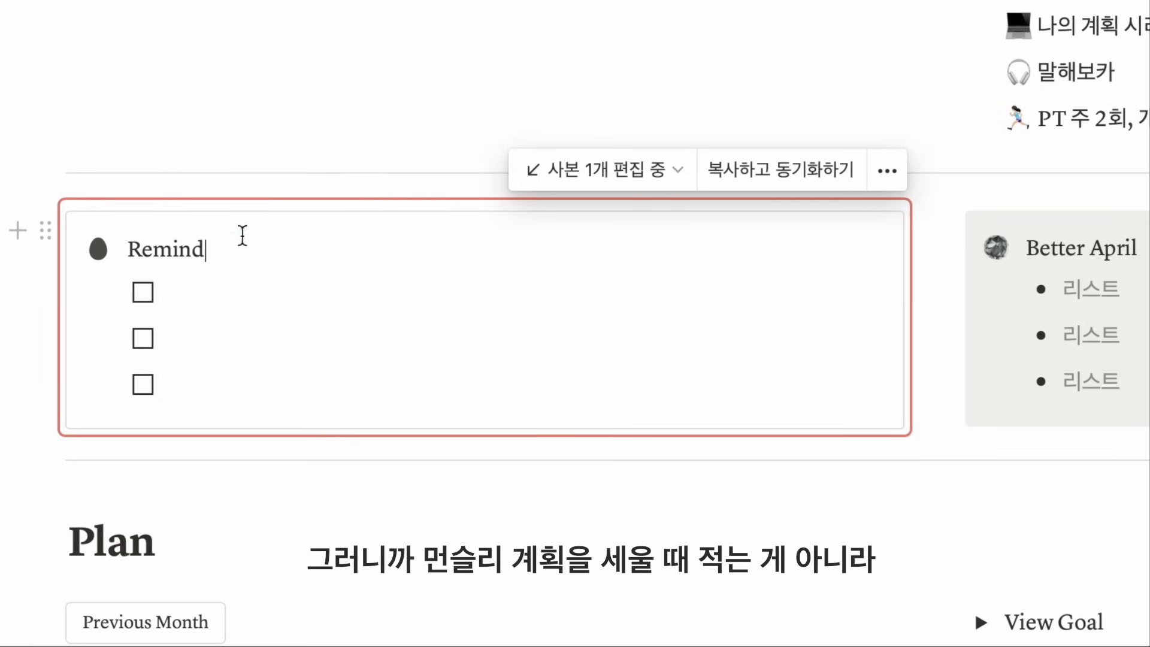
left_click(169, 246)
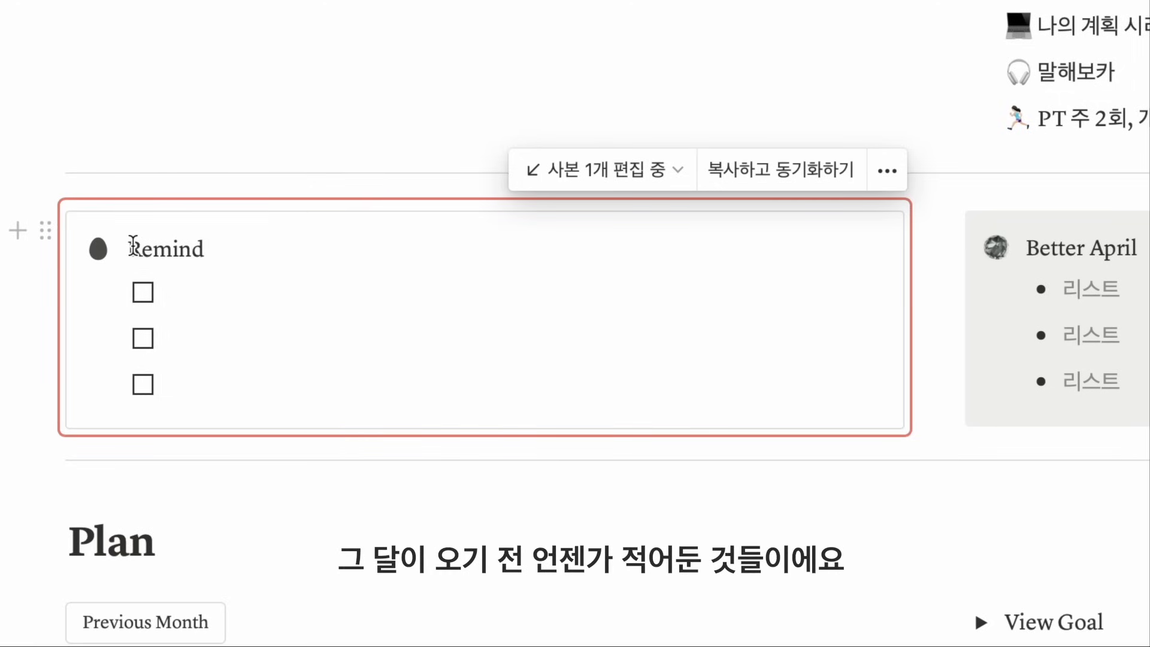
key("shift+End")
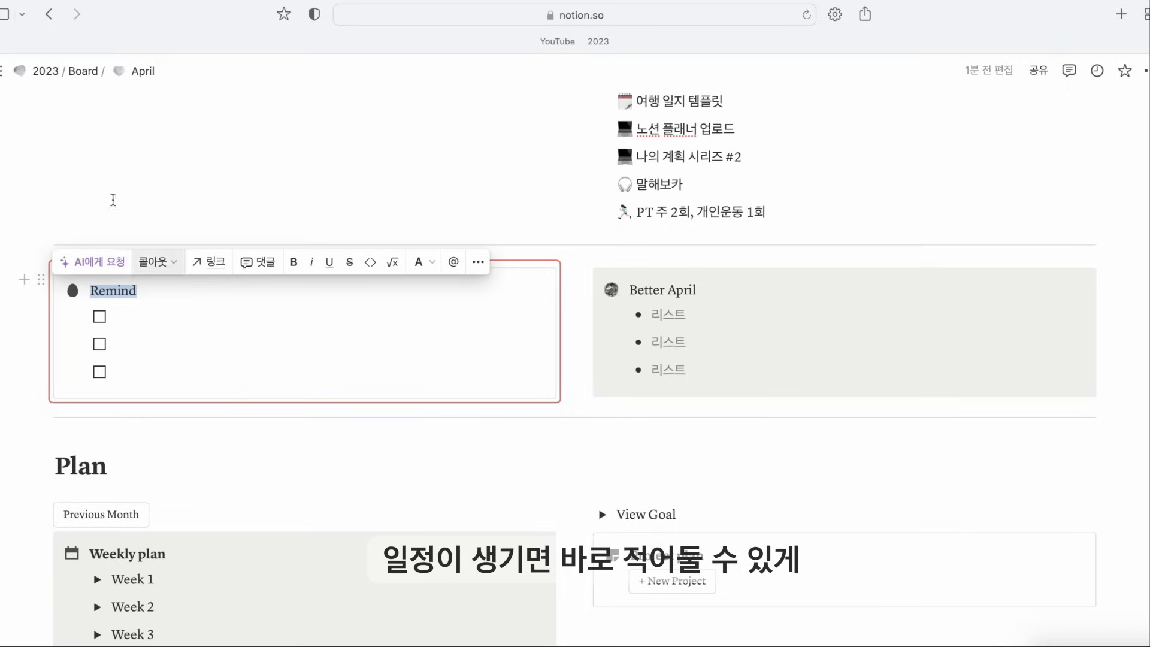
Open the Reminder page from the 2023 home page and preview the April page from it
left_click(54, 74)
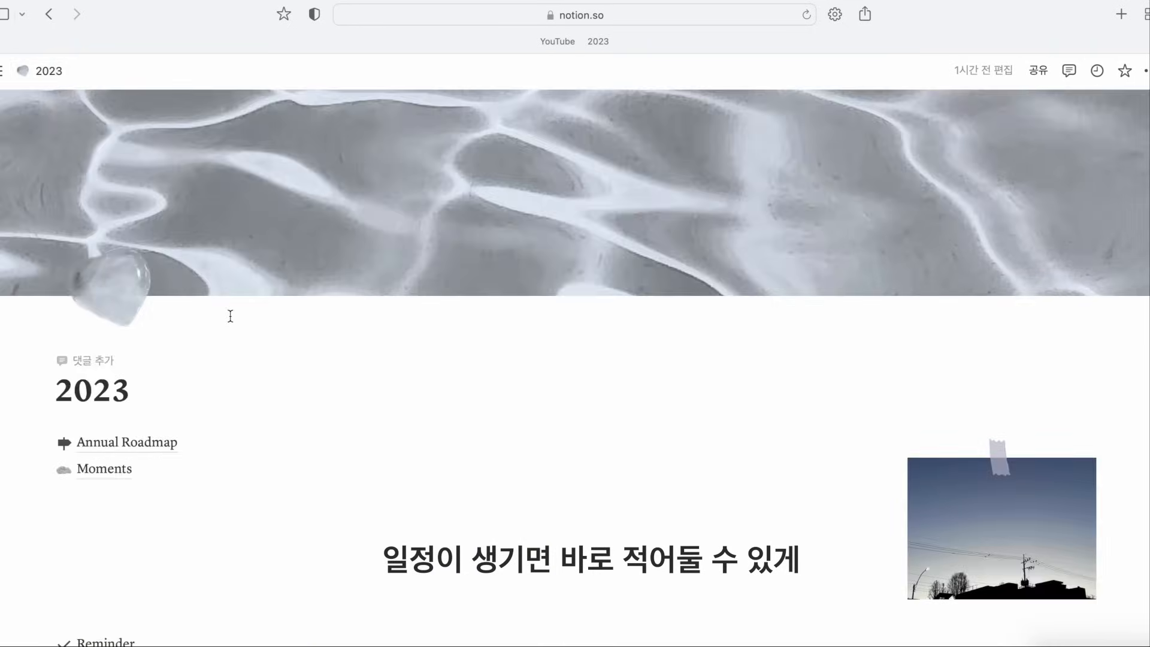
scroll(124, 423, "down", 2)
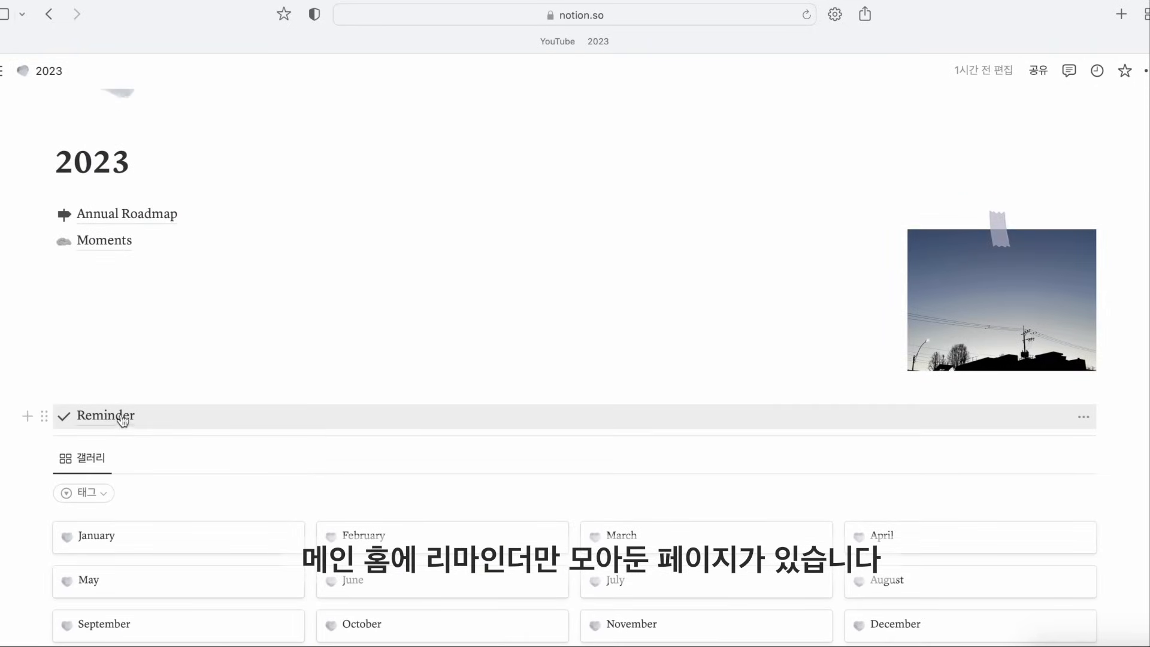
left_click(123, 420)
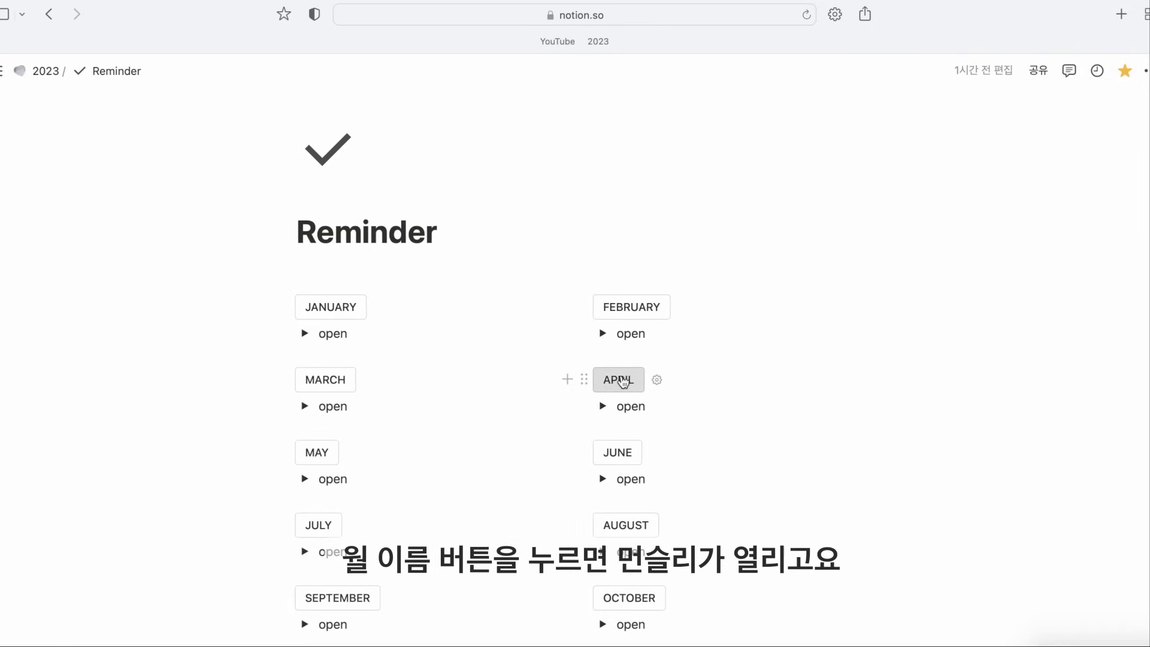
left_click(619, 384)
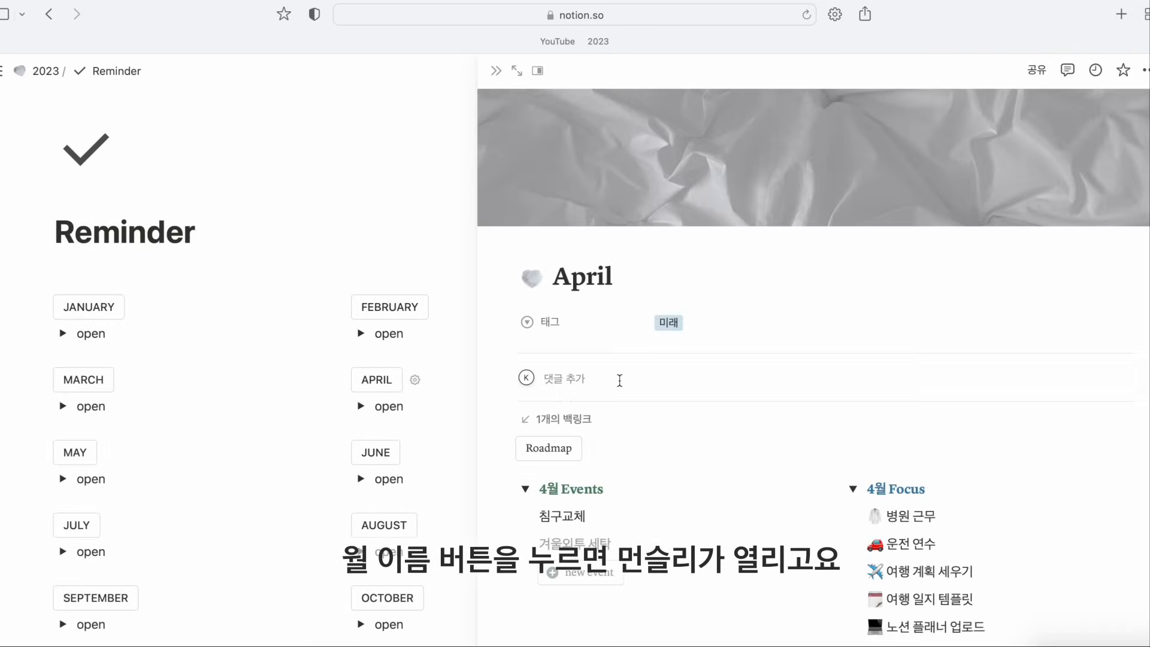
key("Escape")
Expand and collapse the February, April and March toggles on the Reminder page to check their reminder lists
left_click(602, 334)
left_click(602, 334)
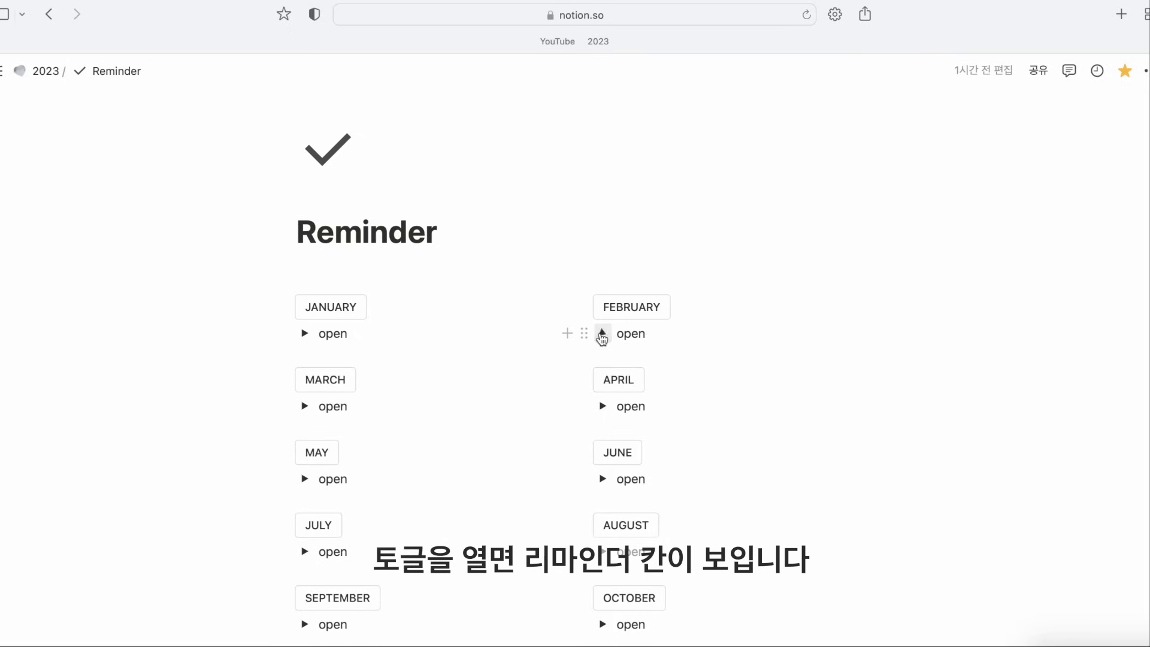
left_click(602, 407)
left_click(603, 406)
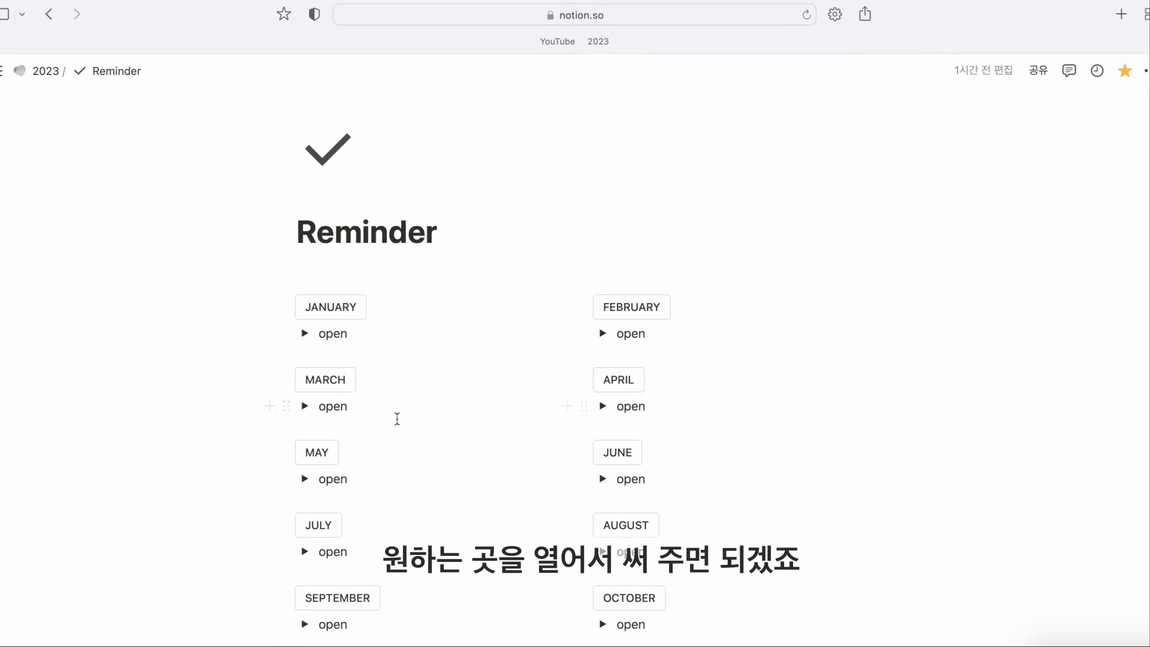
left_click(306, 407)
left_click(305, 407)
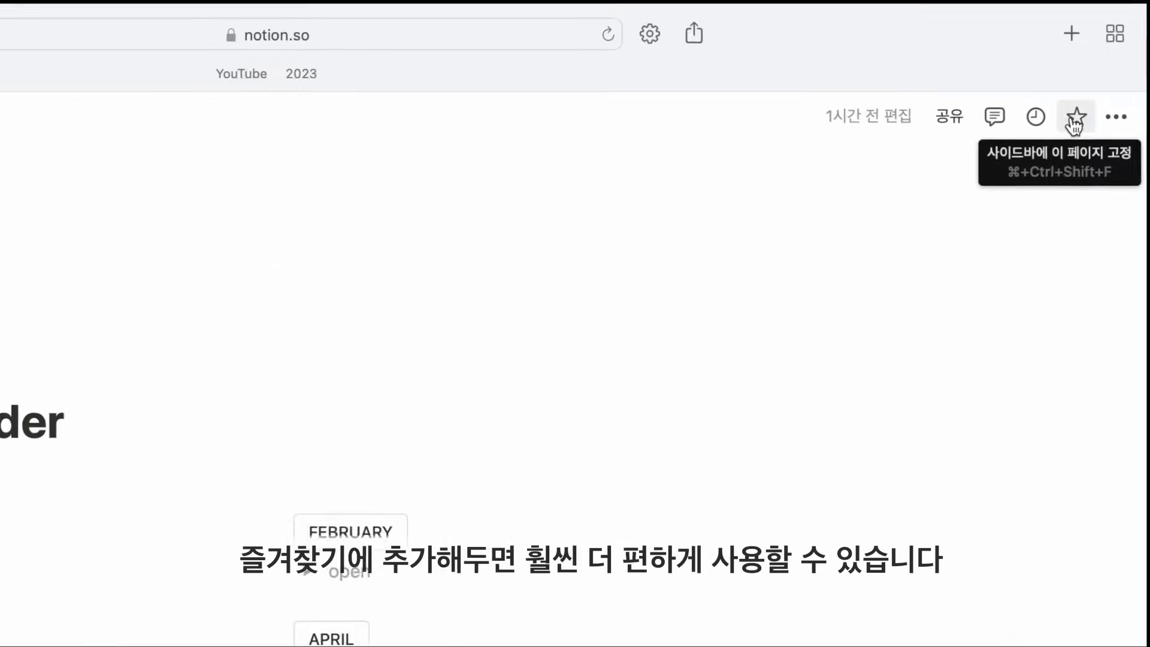
Add the Reminder page to the favorites and open its linked April page in full view
left_click(1082, 124)
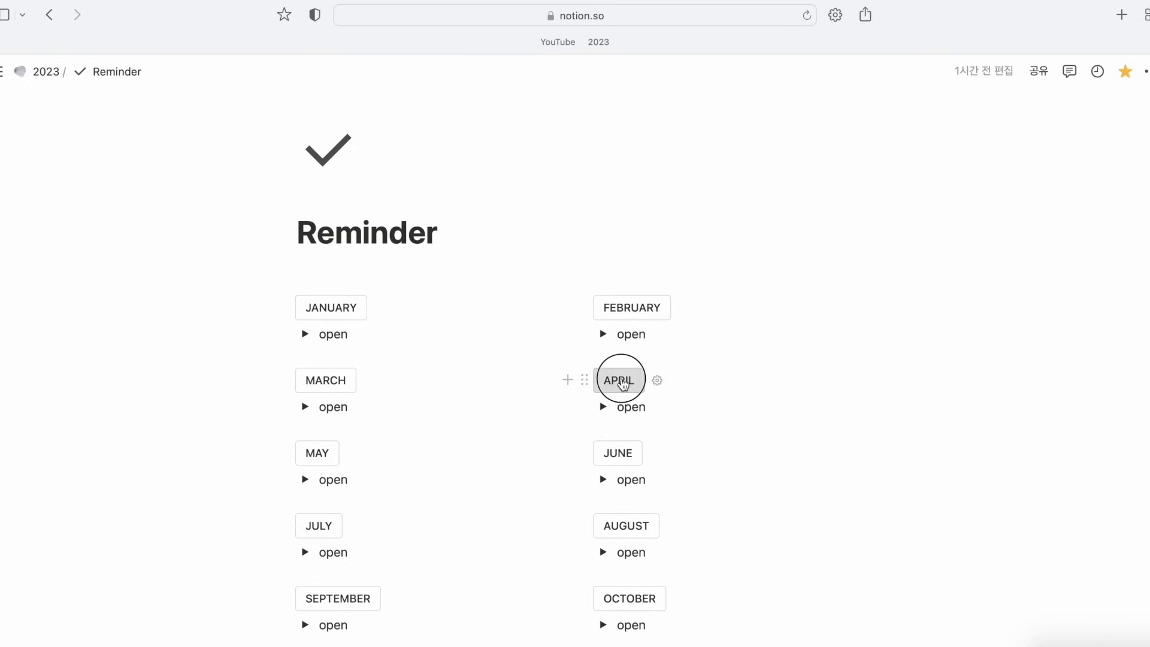
left_click(622, 383)
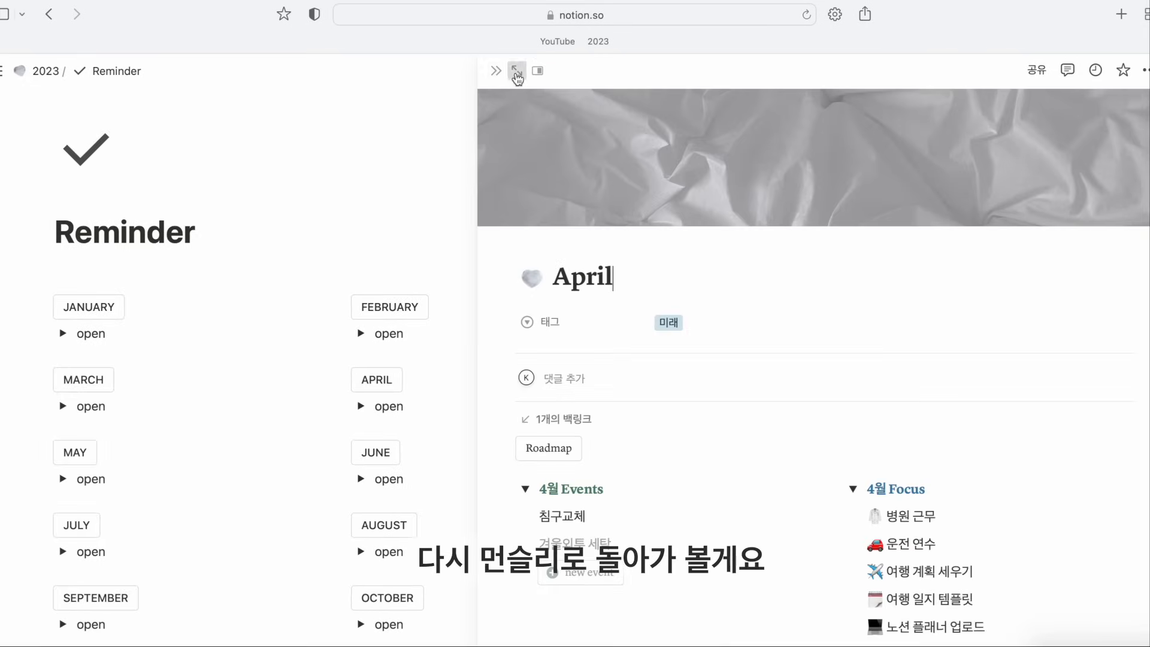
left_click(517, 72)
Examine the April page's Better April block and highlight the 4월 Events, 4월 Focus, Remind and Better April blocks together
scroll(637, 308, "down", 10)
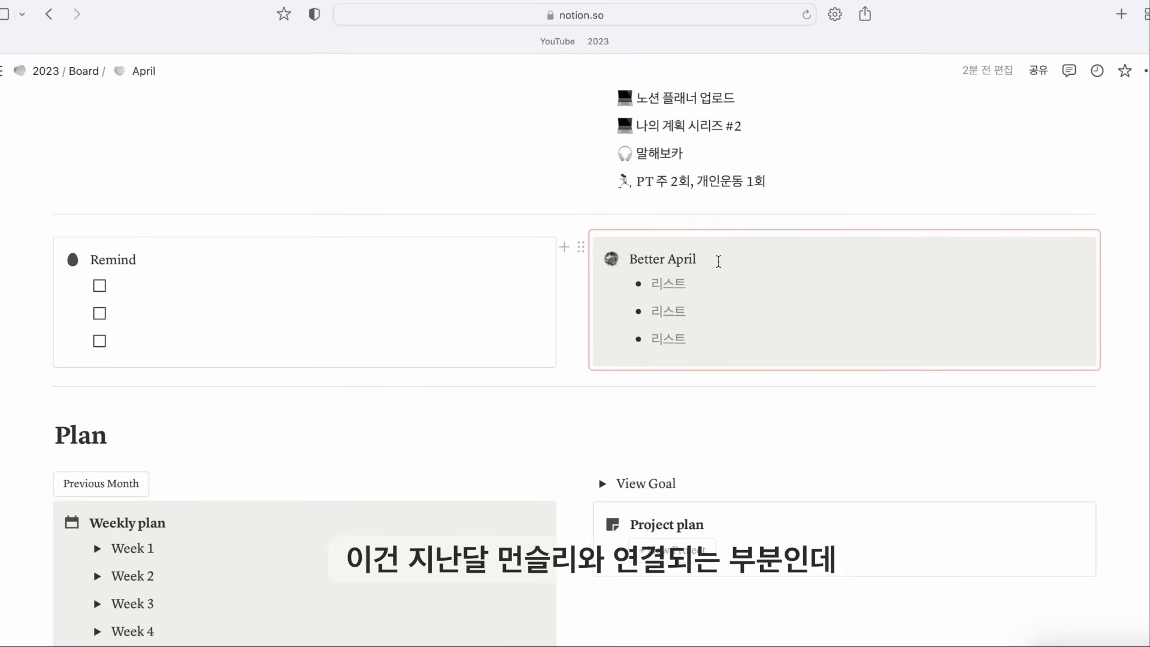
scroll(717, 260, "down", 1)
scroll(717, 260, "up", 2)
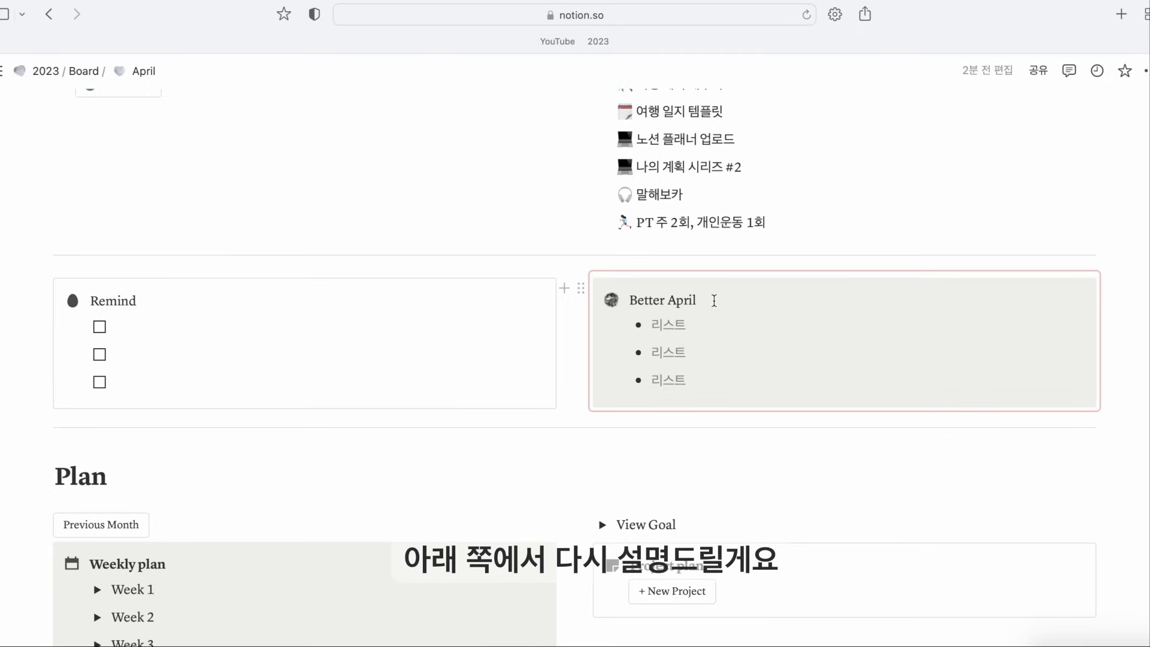
scroll(141, 180, "up", 4)
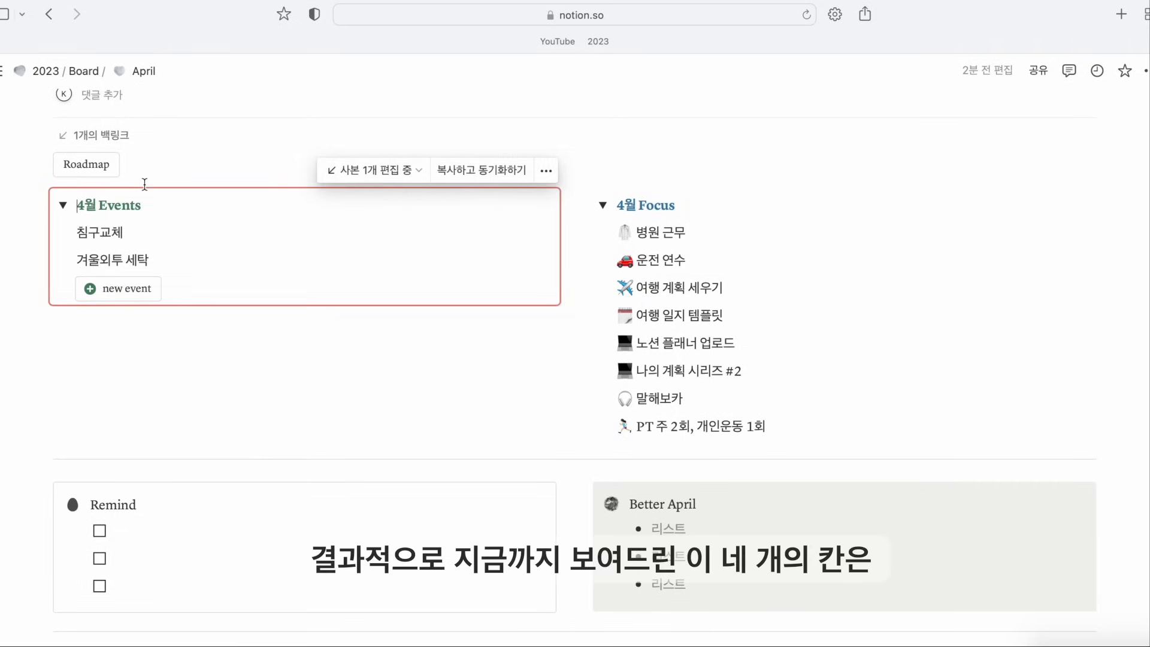
left_click_drag(1086, 640, 1092, 635)
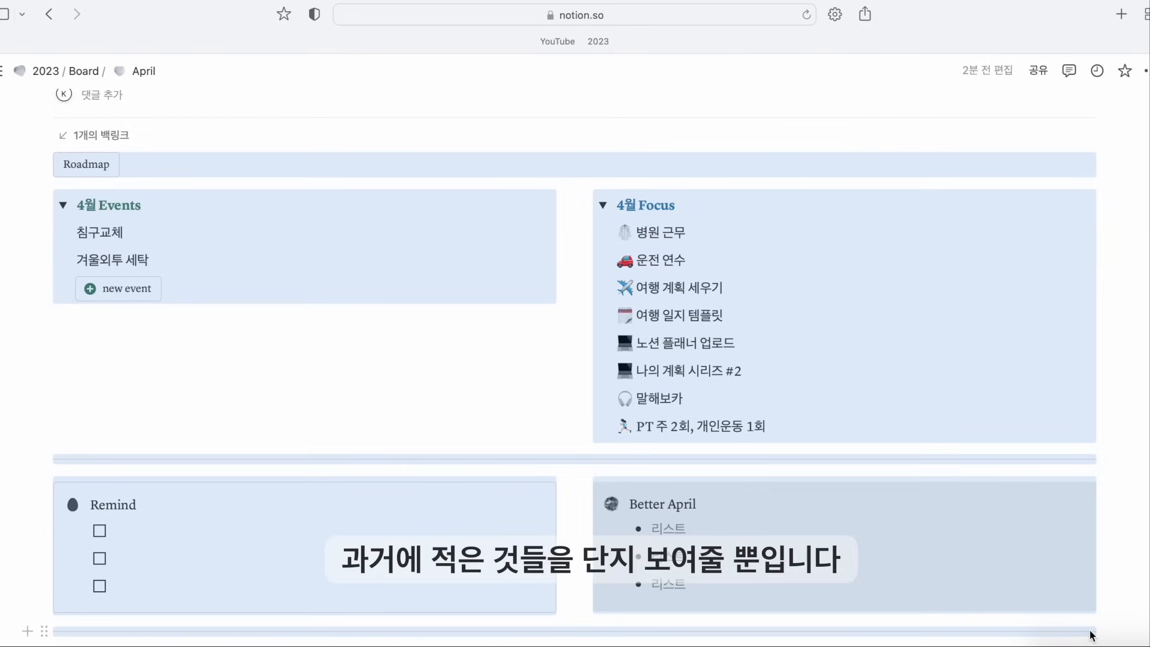
Clear the block selection, examine the Plan section and highlight its Weekly plan heading
scroll(1091, 635, "down", 6)
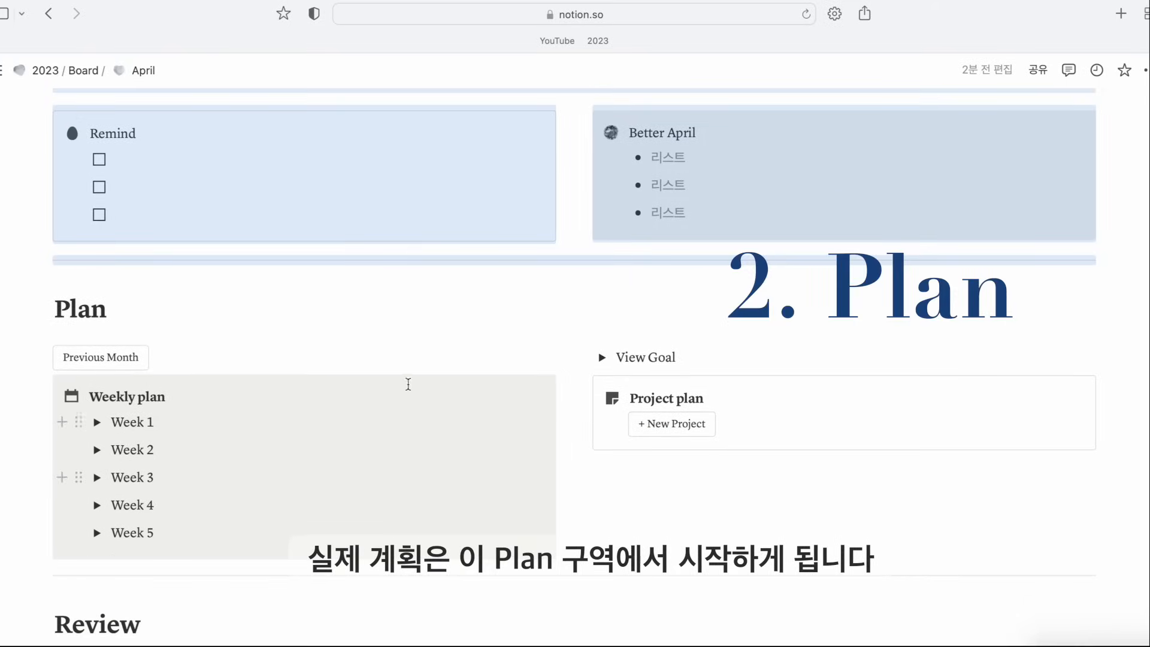
left_click(431, 319)
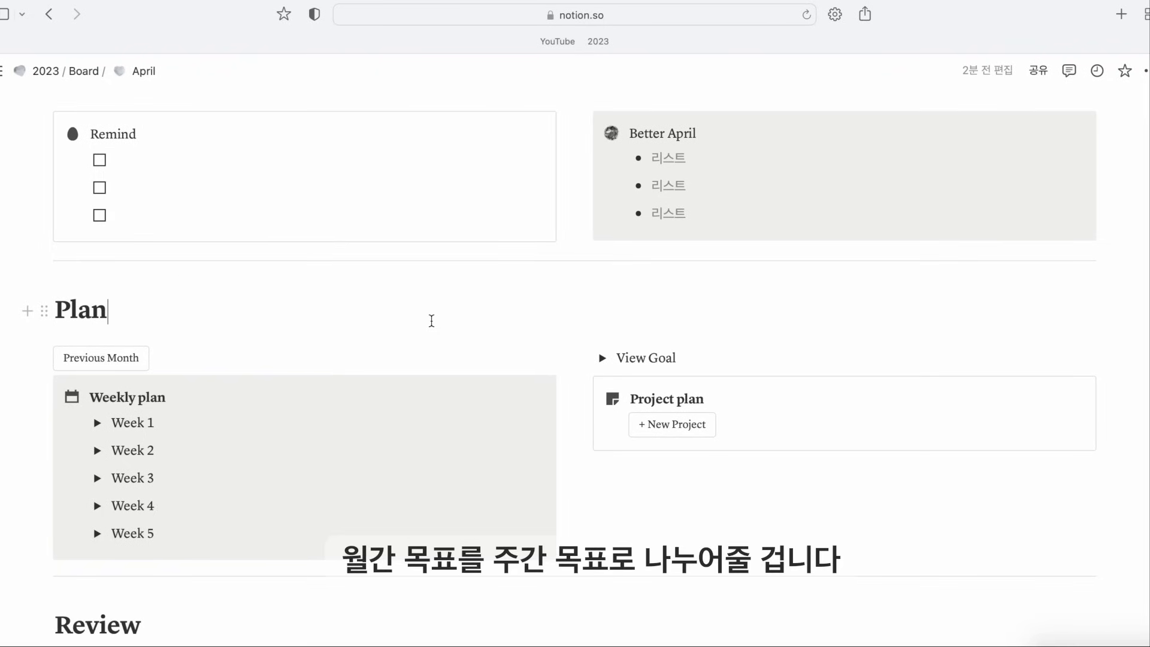
scroll(432, 321, "down", 1)
left_click_drag(90, 354, 256, 353)
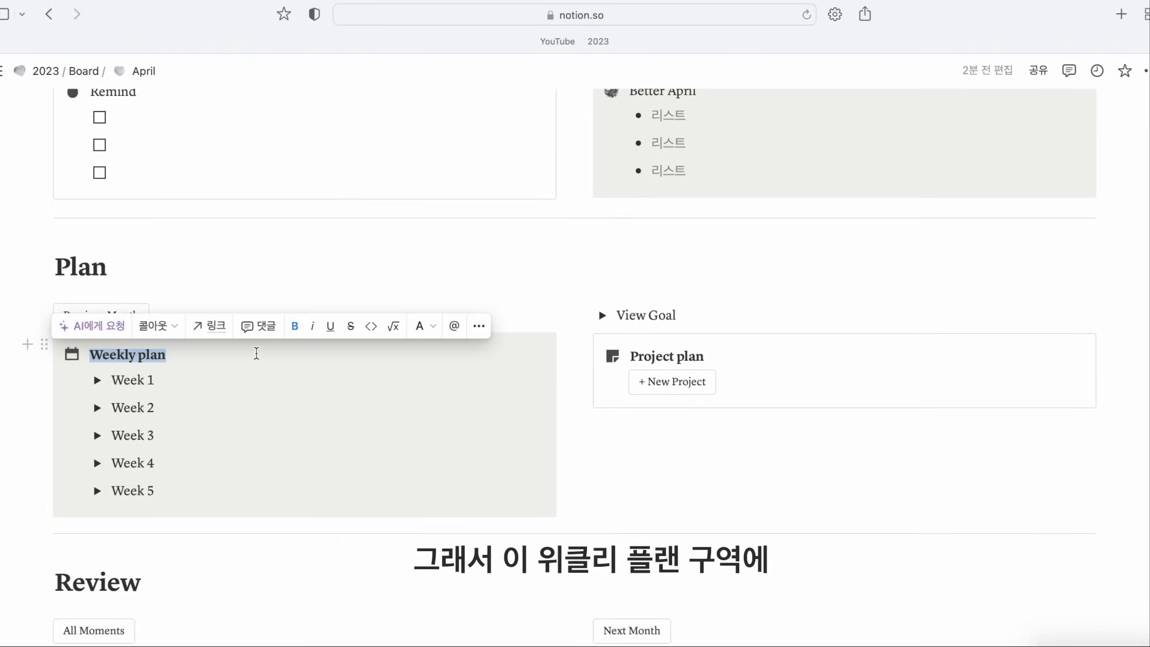
Expand Week 1 in the Weekly plan and enter the to-dos 침구 교체, 겨울외투 세탁 and 여행 계획
scroll(257, 353, "up", 7)
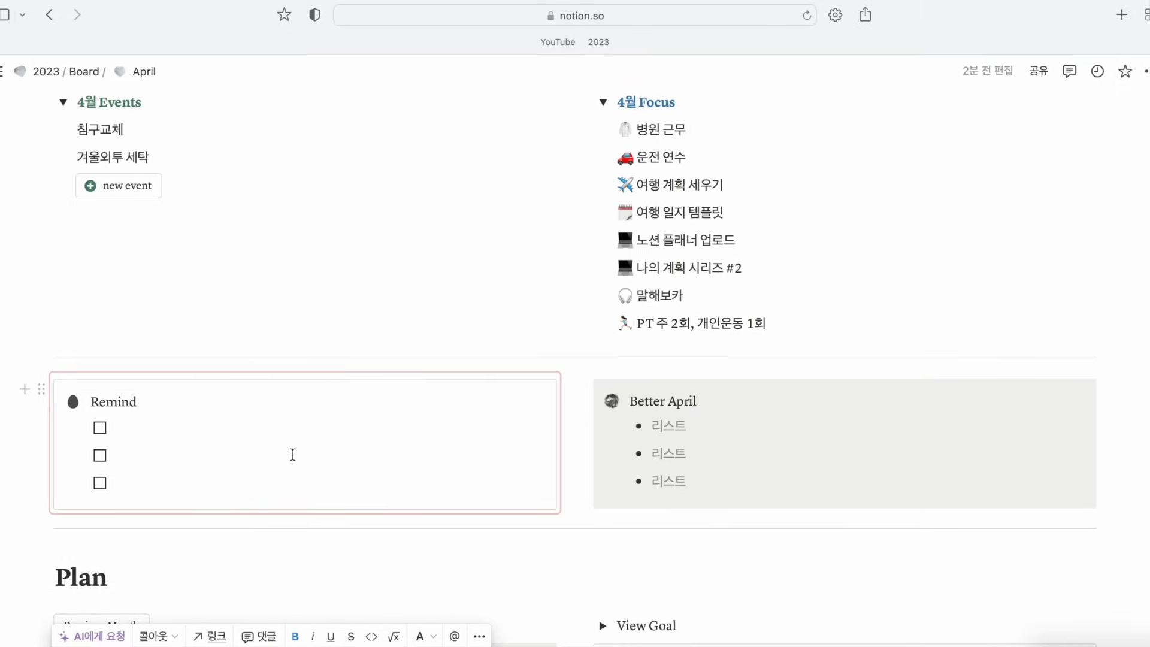
scroll(292, 454, "down", 8)
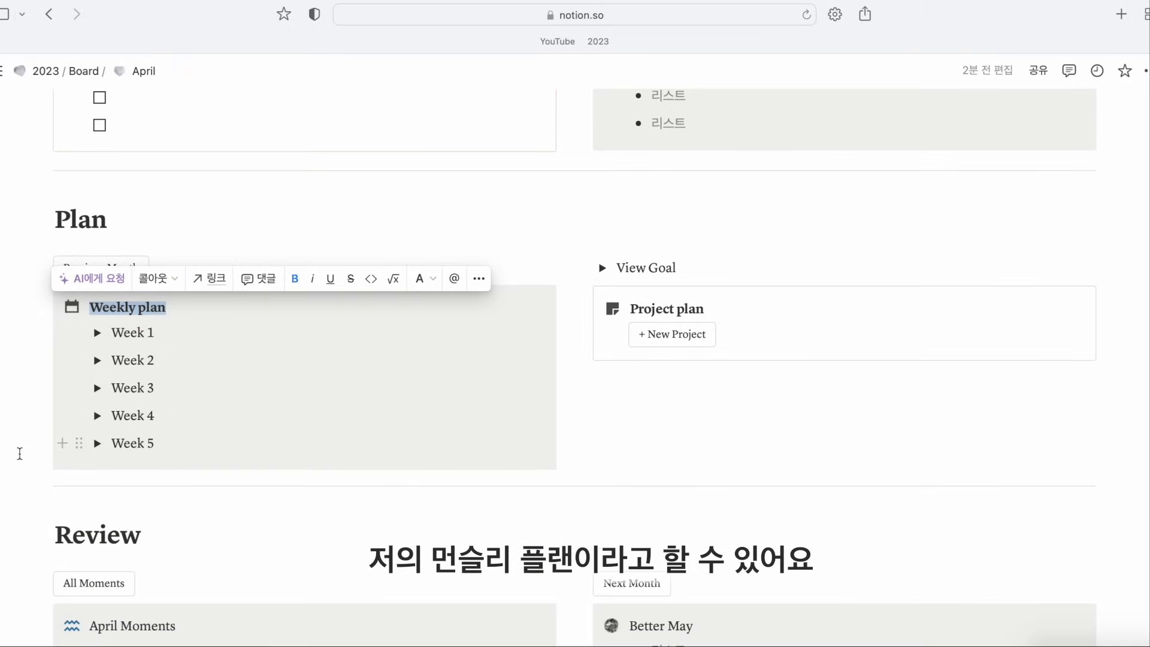
left_click(99, 334)
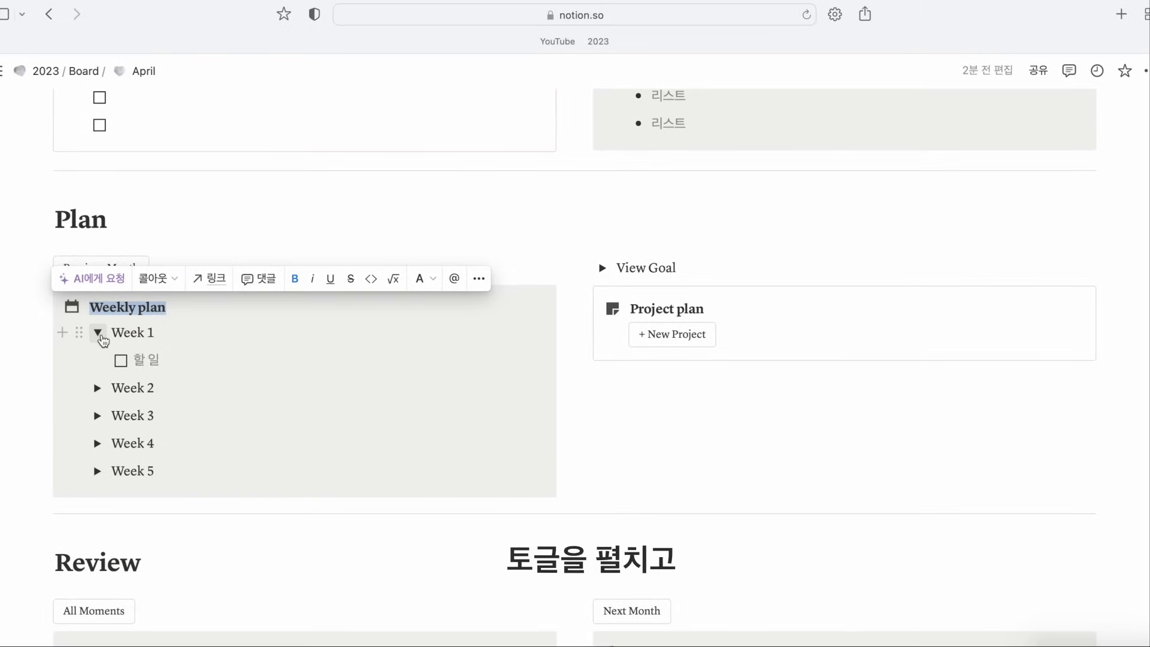
left_click(144, 360)
type("침구 ㄱ")
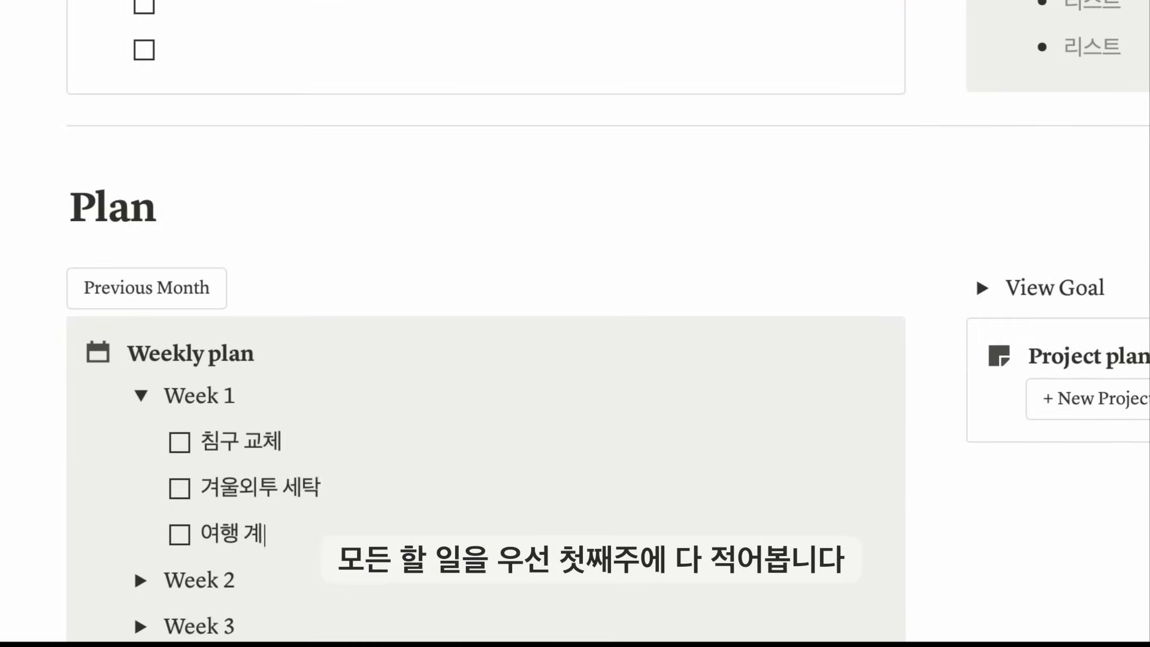
type("획")
key("Return")
Add 운전연수 구하기, 운전연수, 차량 주차 등록, 여행일지 템플릿, 업로드 1. 노션 플래너 and 업로드 2. 캘린더와 할 일관리 to Week 1
type("운전연수")
key("Return")
type("여행일지 템플릿")
key("Return")
type("업로드 1. 노션 플래너")
key("Return")
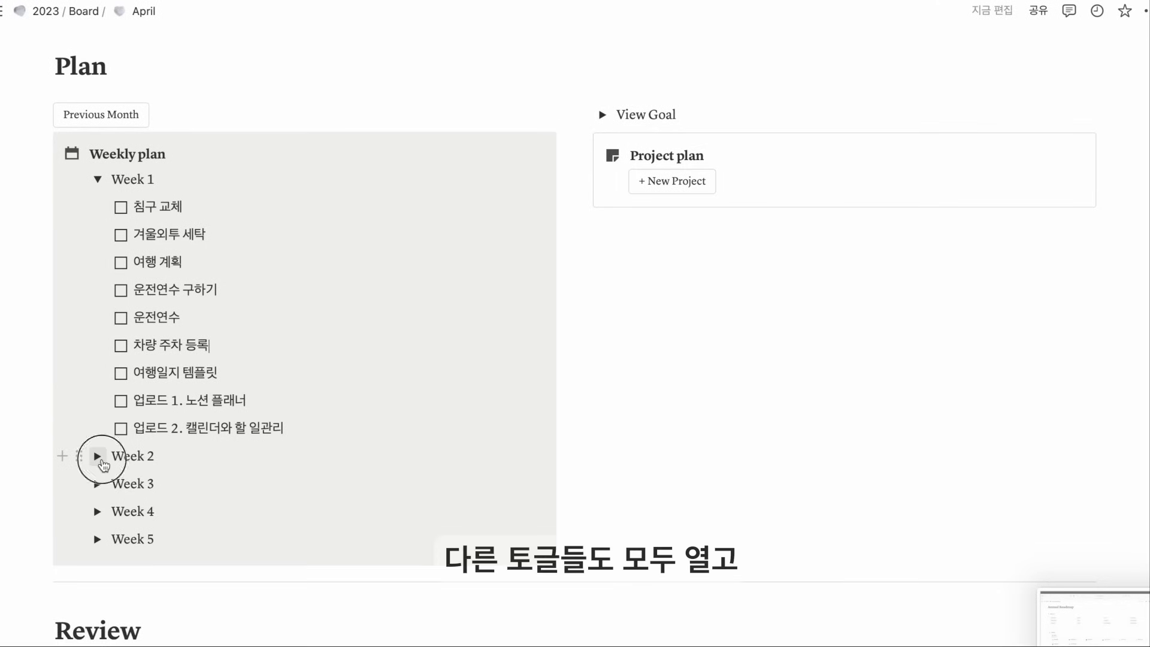
Expand Weeks 2 to 5 and move 운전연수 and 여행 계획 to Week 2, 업로드 2 and 여행일지 템플릿 to Week 3
left_click(97, 456)
left_click(98, 511)
left_click(98, 566)
left_click(97, 622)
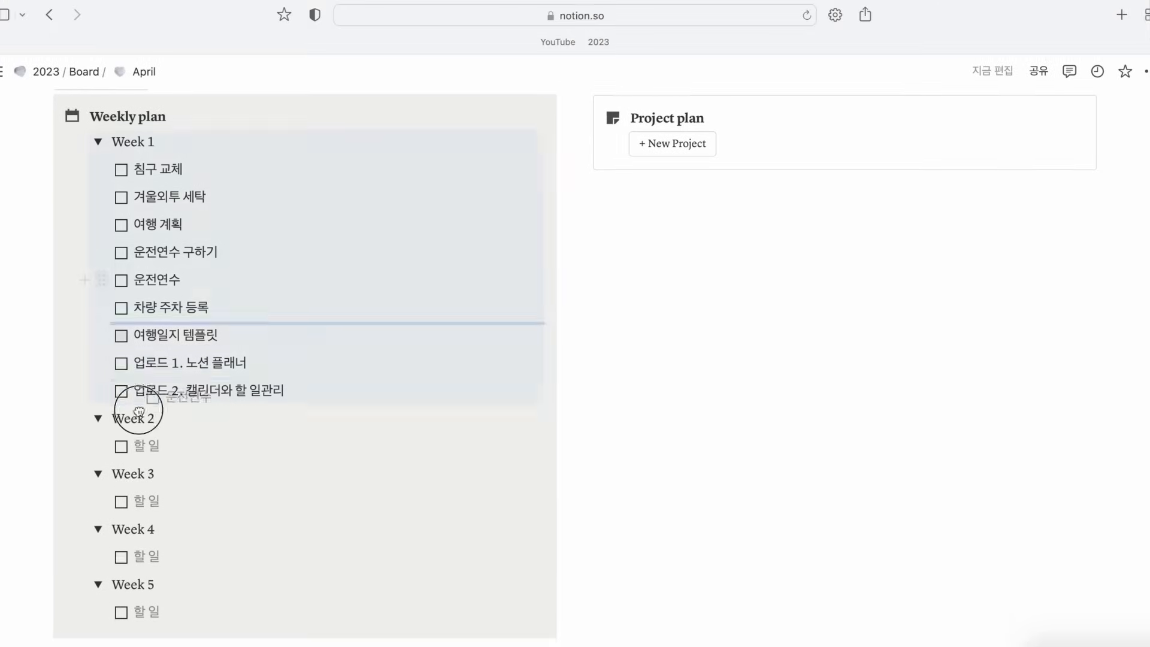
left_click_drag(149, 411, 138, 431)
left_click_drag(85, 363, 106, 480)
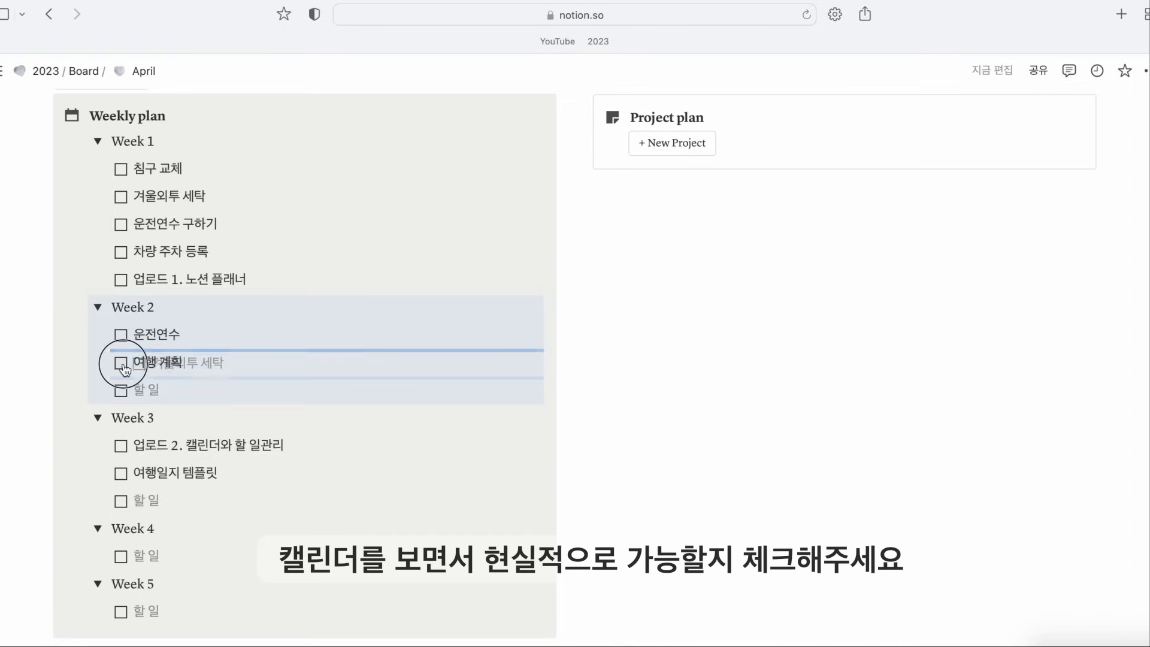
Refine the weekly to-dos: move 겨울외투 세탁 to Week 5 and 약속 잡기 to Week 2, and add 여행계획 (교통, 패스, 티켓) to Week 3
left_click_drag(122, 360, 124, 372)
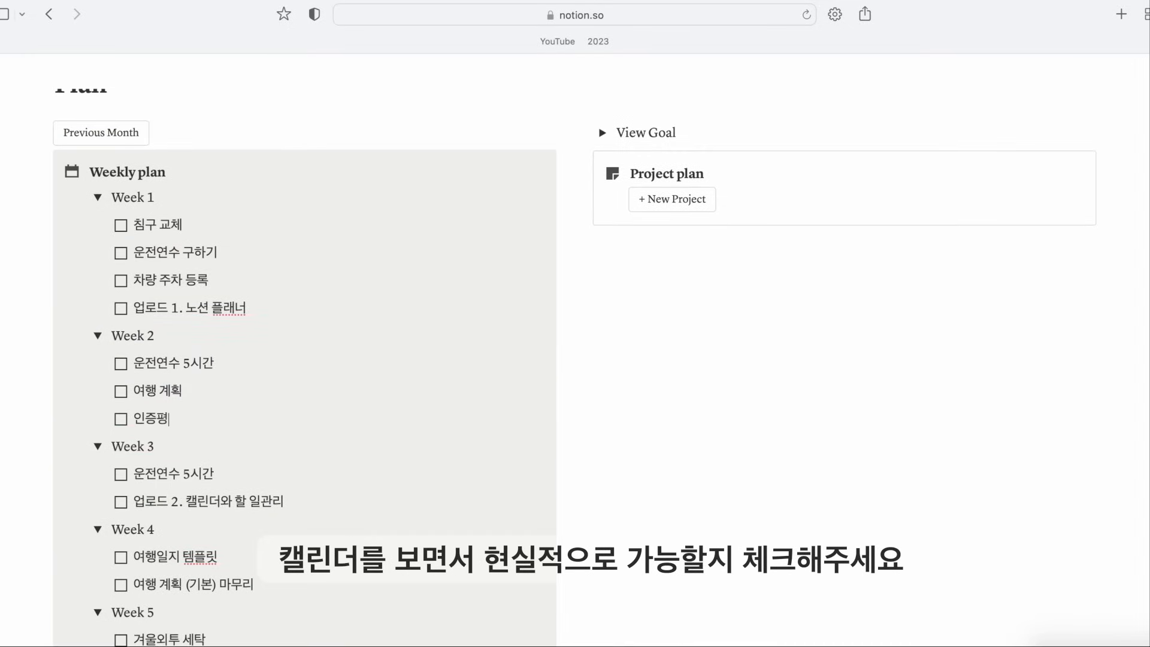
left_click_drag(100, 471, 103, 436)
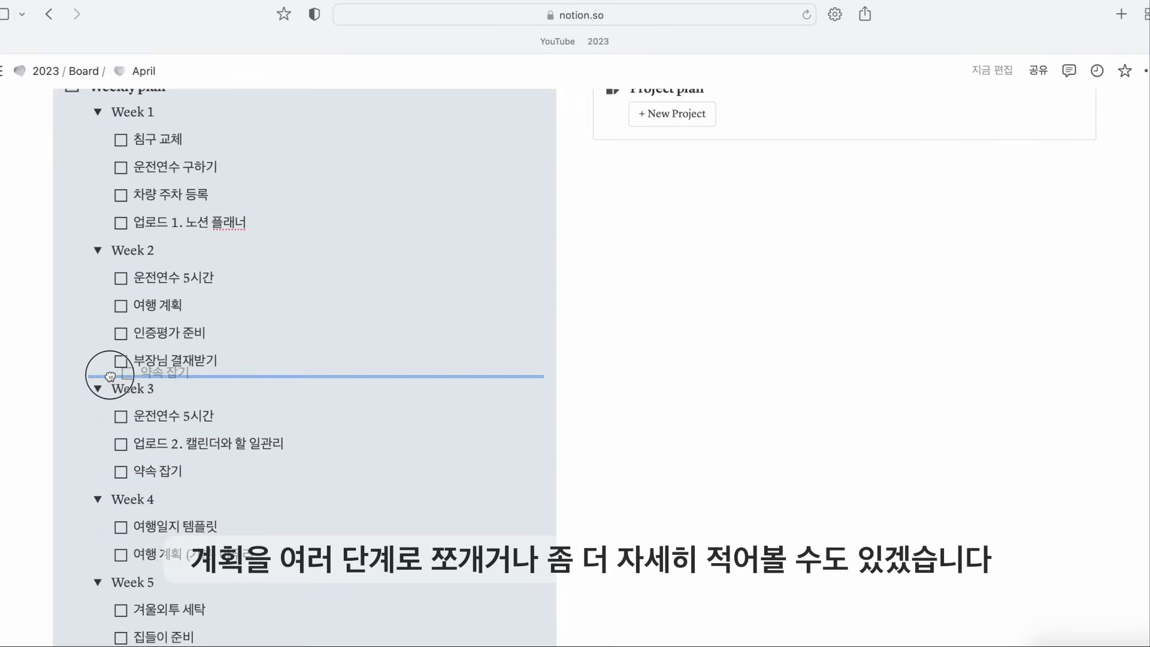
left_click_drag(110, 376, 110, 377)
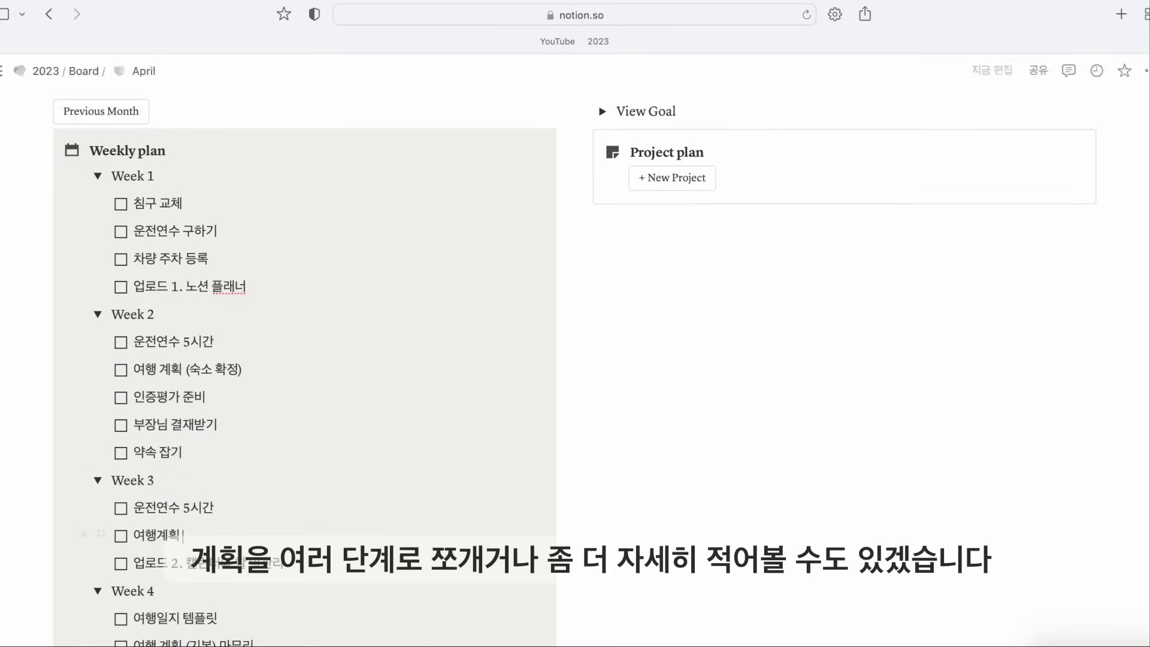
type("패스")
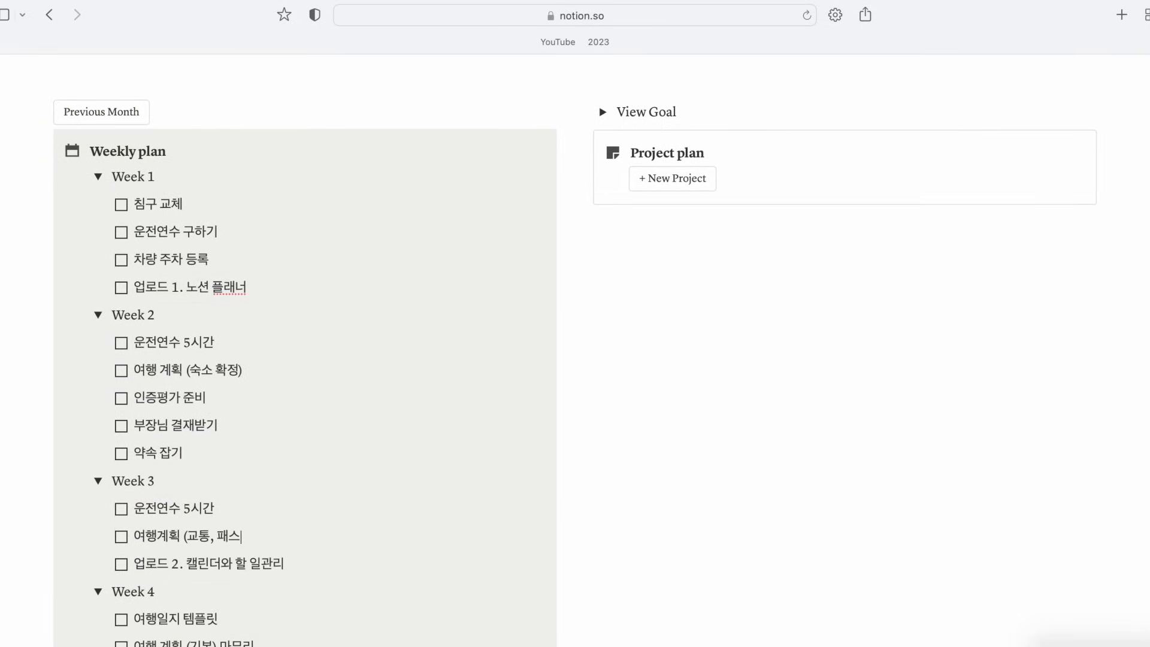
Open the previous month's page beside April and expand Week 5 of its Weekly plan to check it
scroll(225, 141, "up", 5)
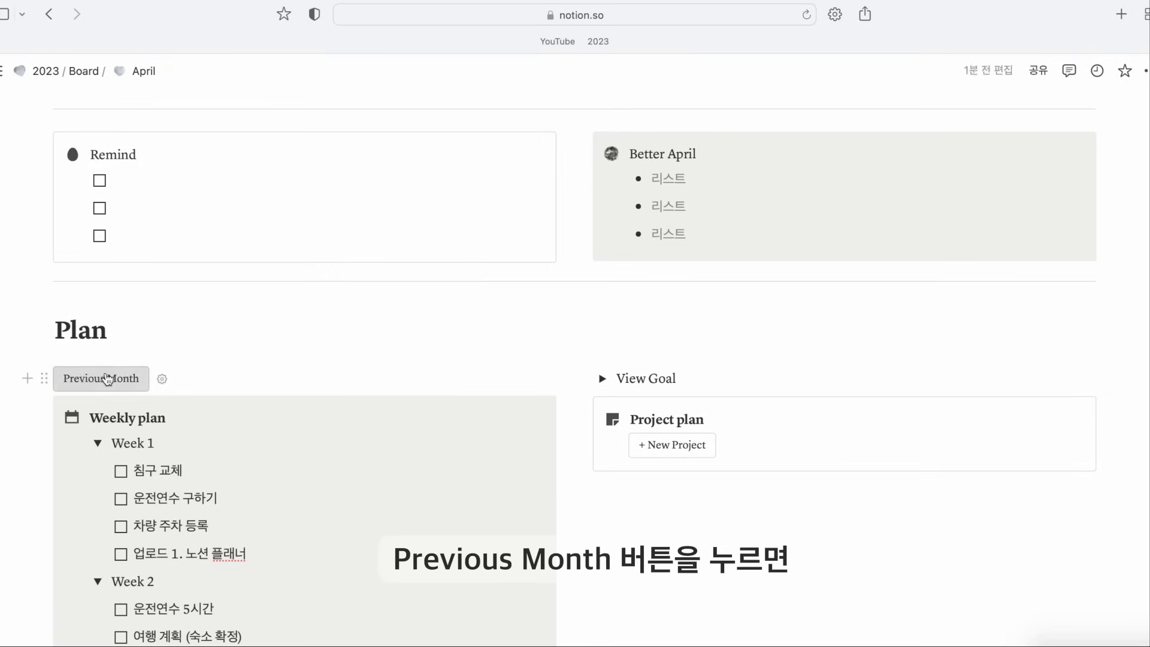
left_click(106, 379)
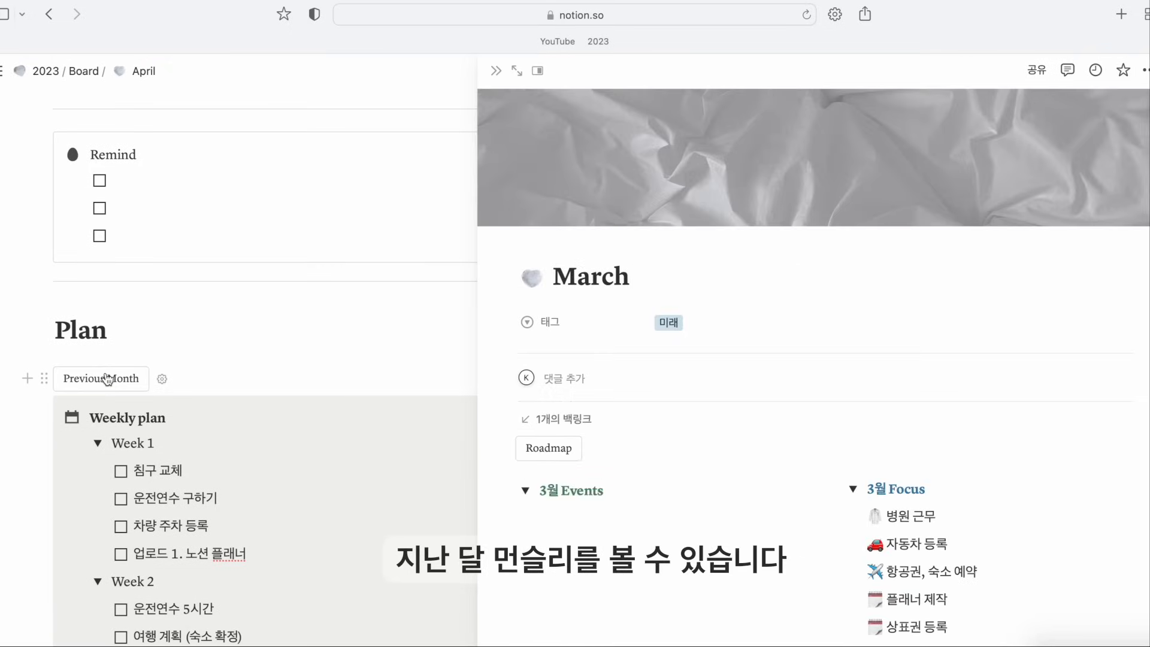
scroll(106, 378, "down", 1)
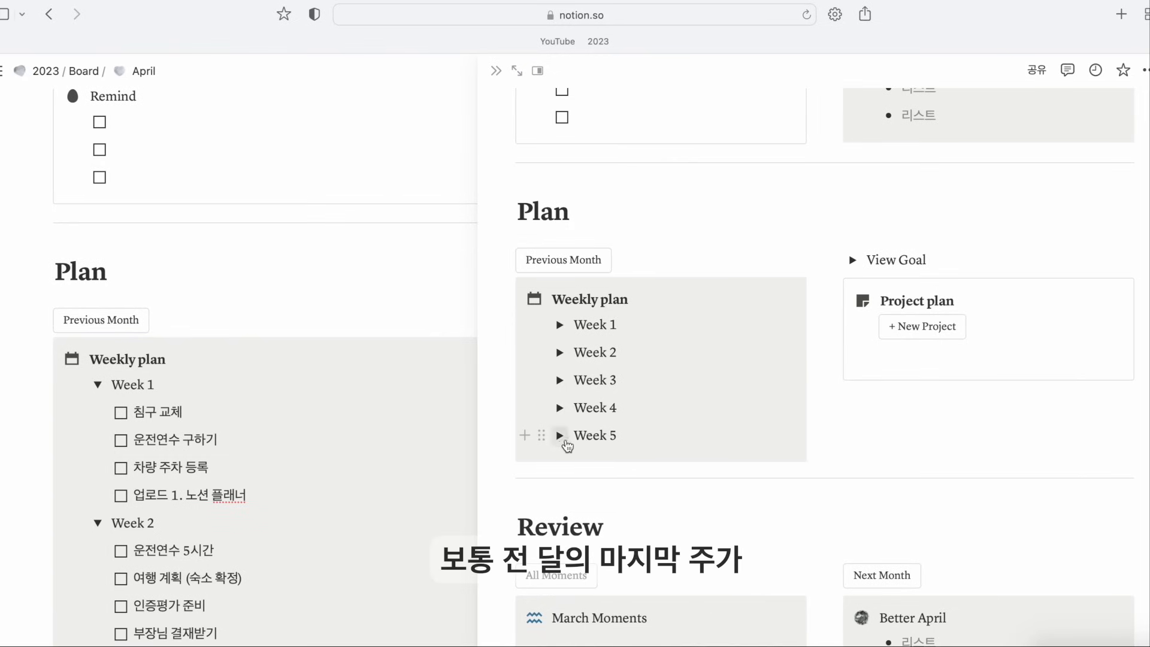
left_click(562, 436)
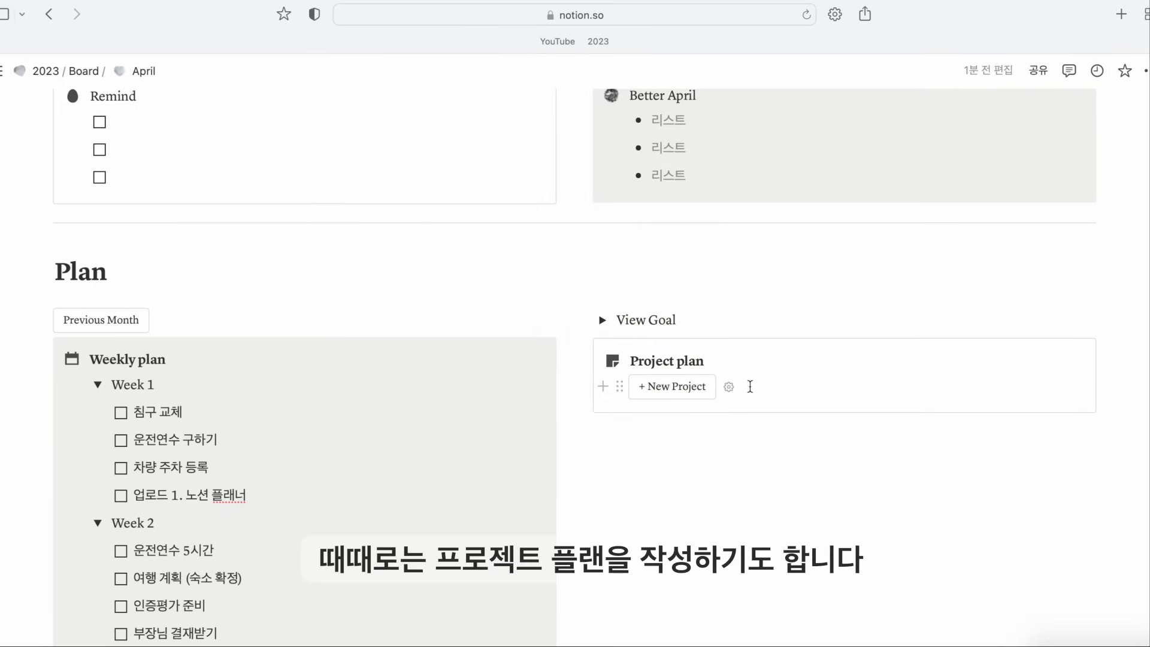
Add a project named 초보운전 시작! to the Project plan and enter 차량 주차 등록 as its first to-do
scroll(750, 386, "down", 3)
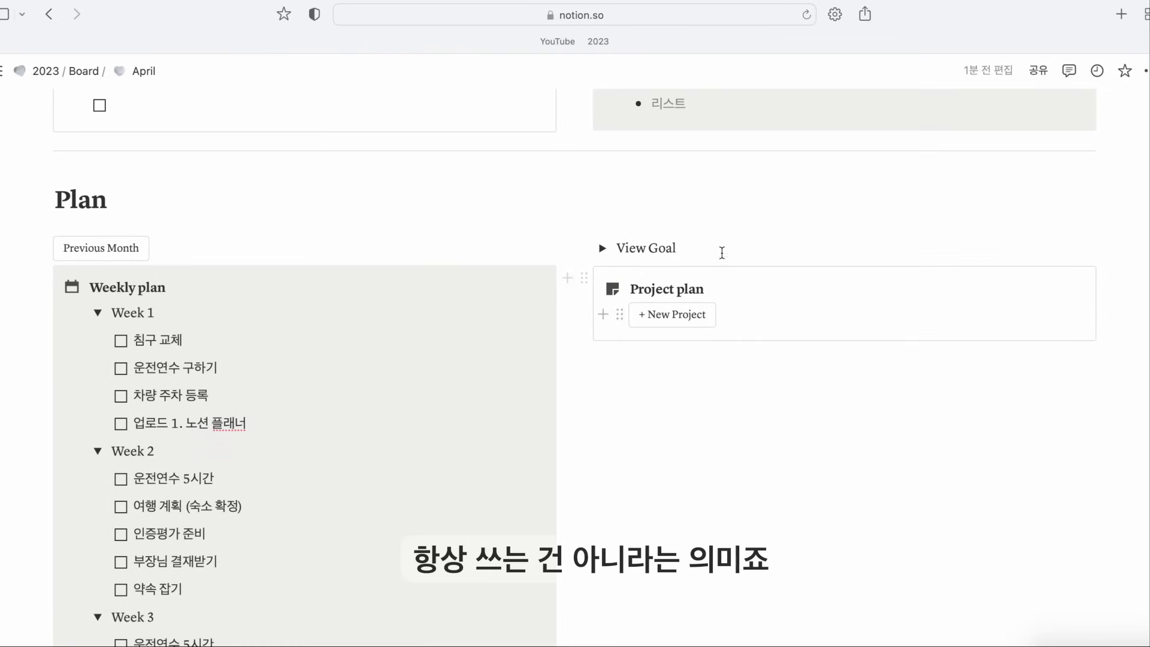
scroll(679, 298, "down", 1)
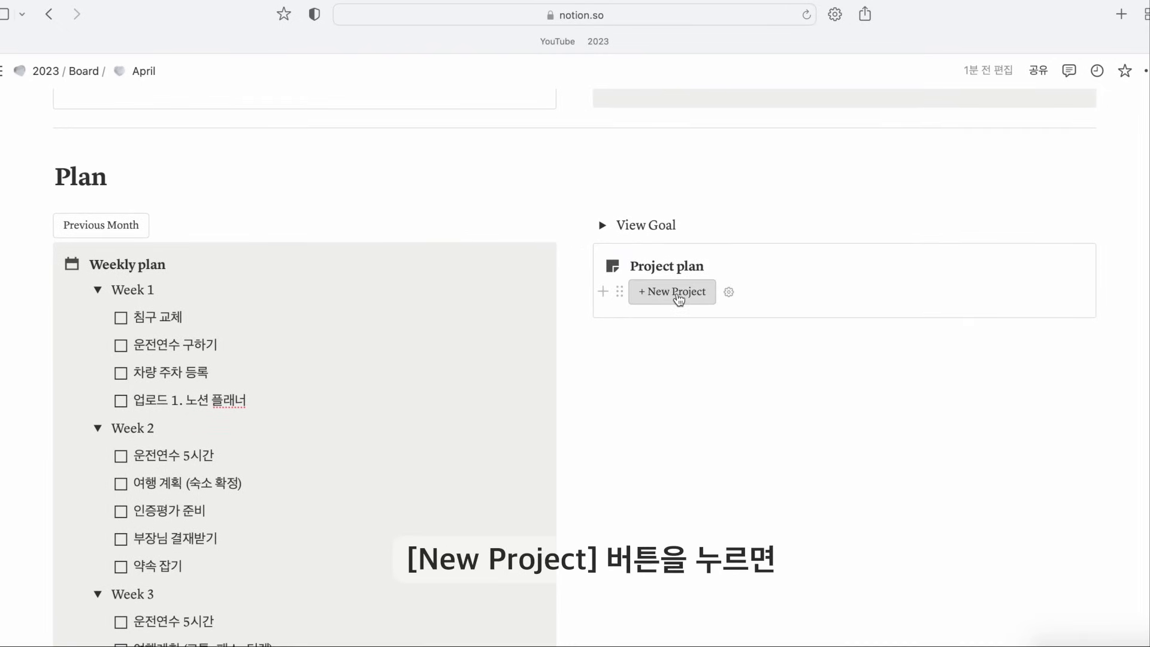
left_click(679, 296)
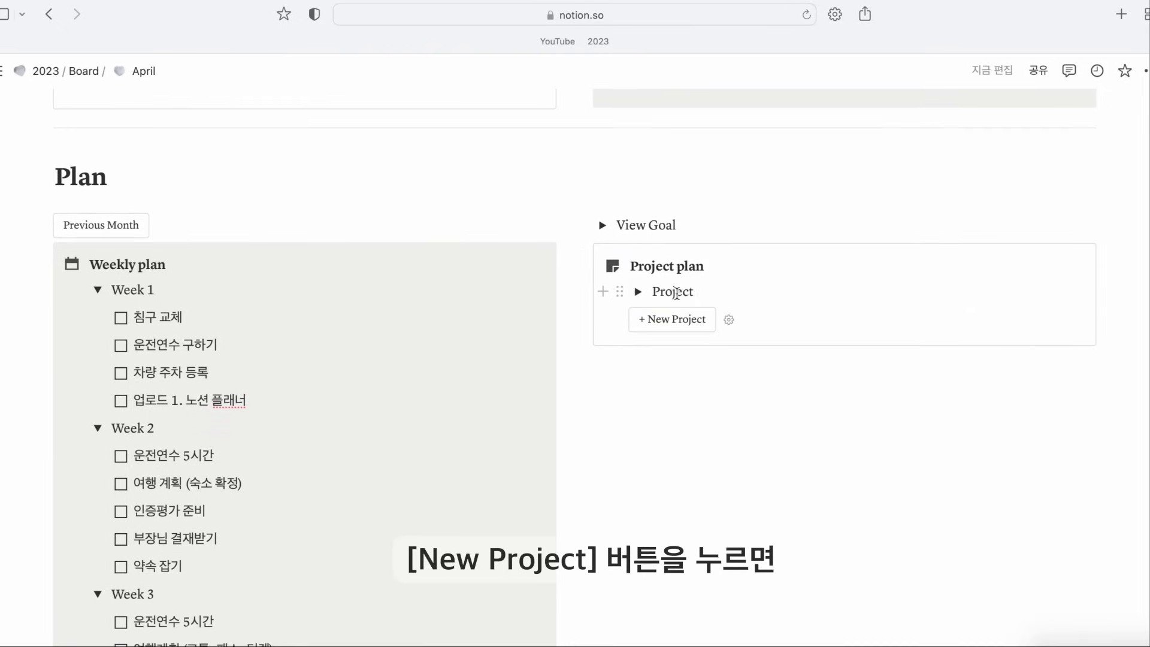
left_click(639, 295)
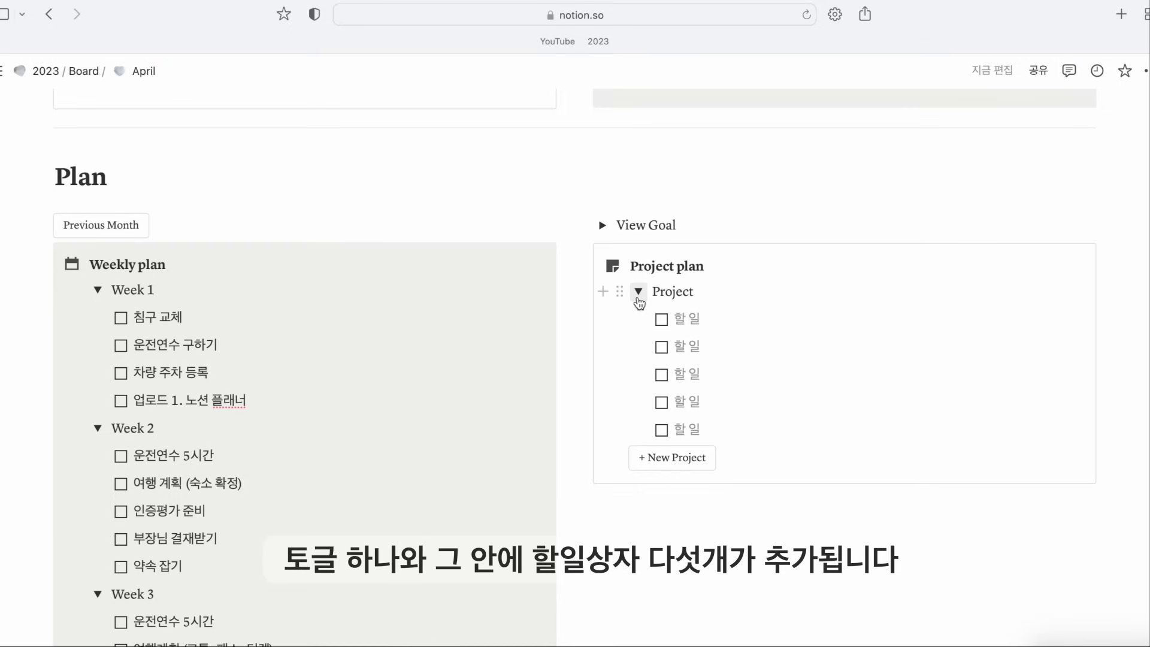
double_click(686, 293)
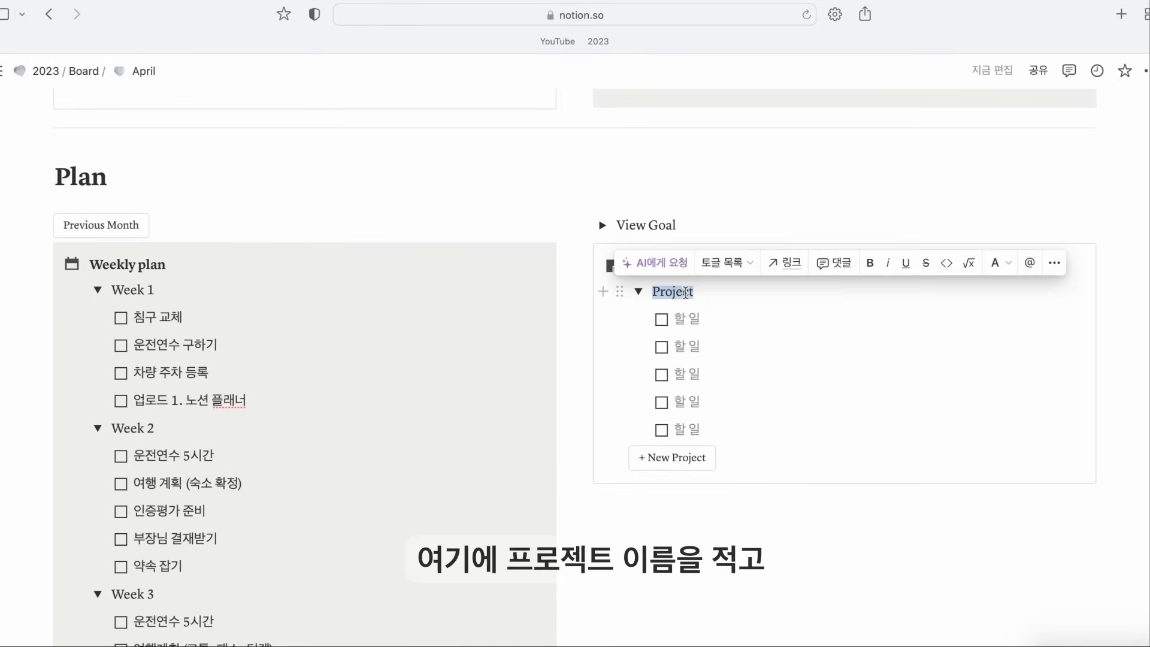
type("운전이")
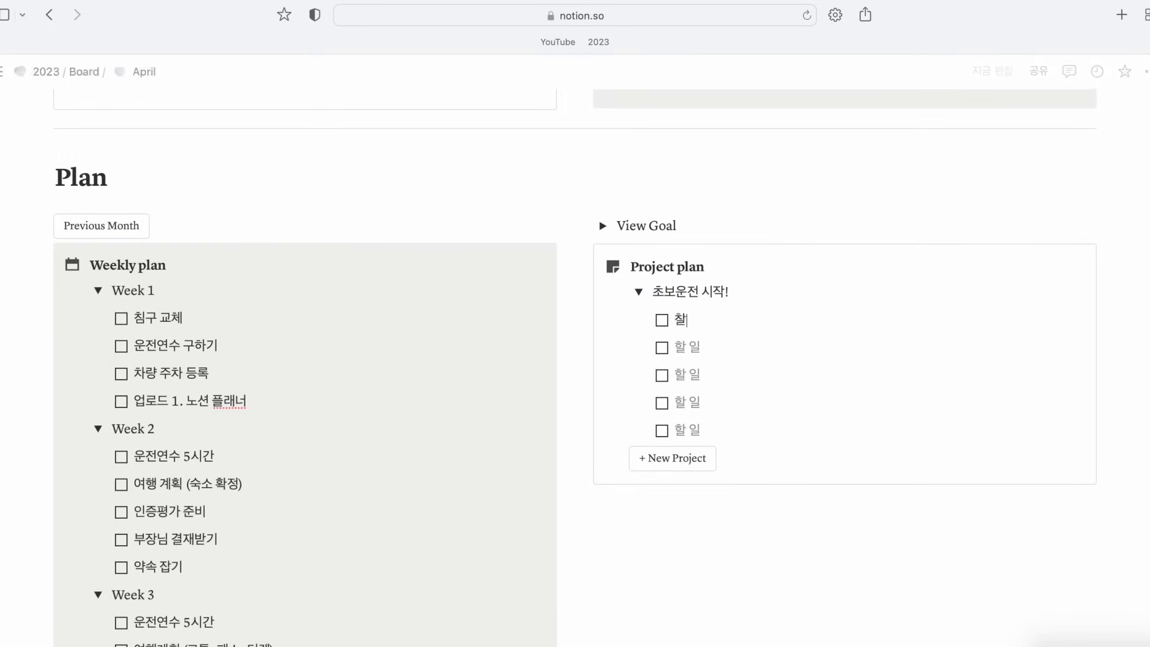
type("량 주차 등록")
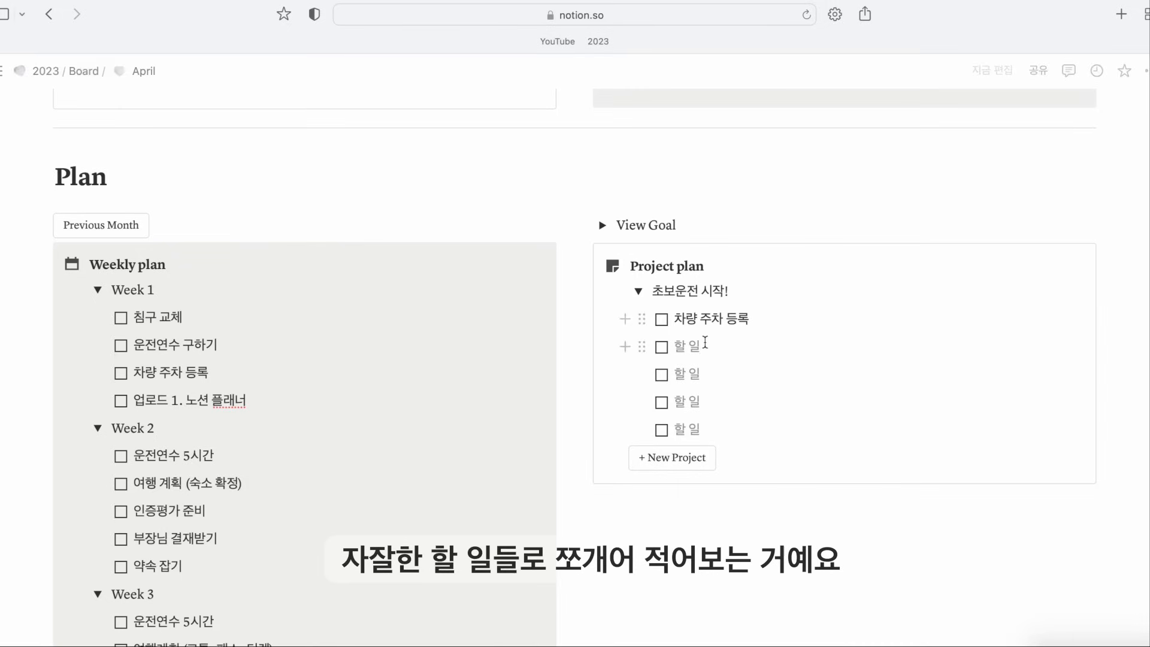
Fill in the 초보운전 시작! project's second and third to-dos with 운전연수 10시간 and 운전 연습
left_click(704, 344)
type("운전연수")
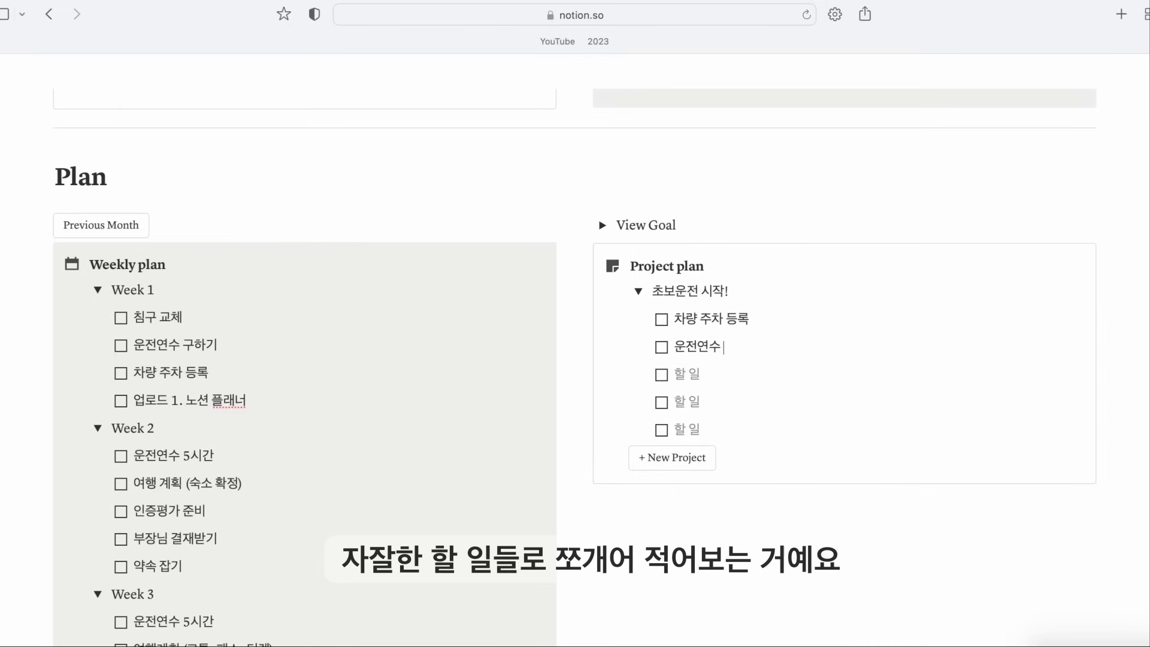
type(" 1-시")
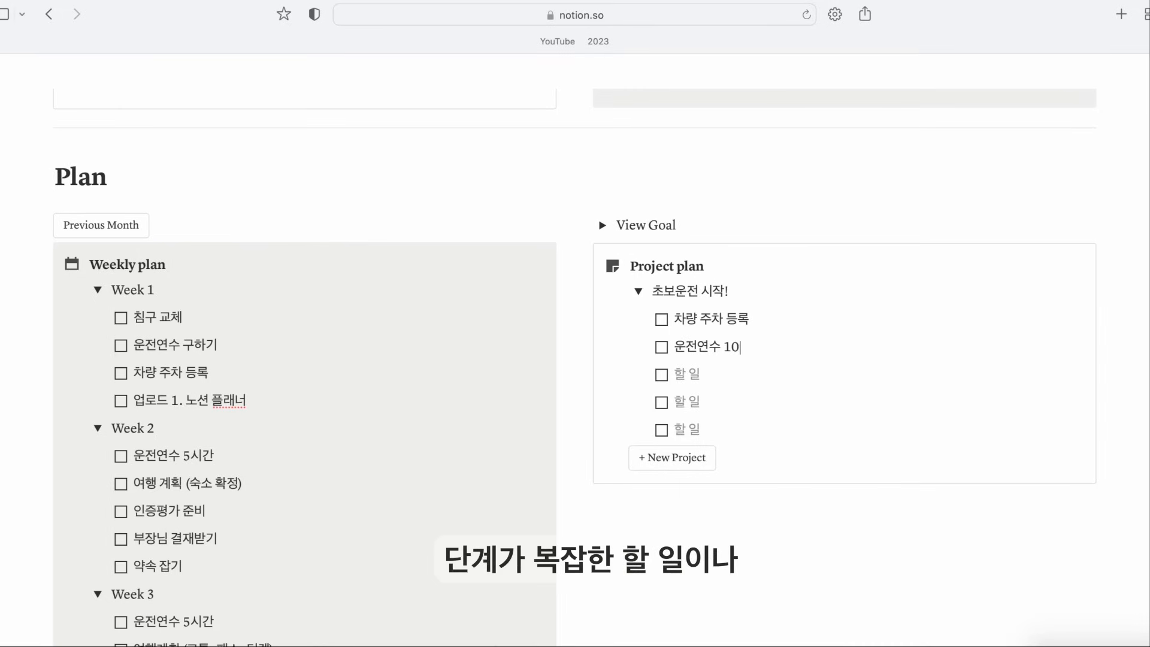
scroll(745, 371, "down", 1)
left_click(739, 282)
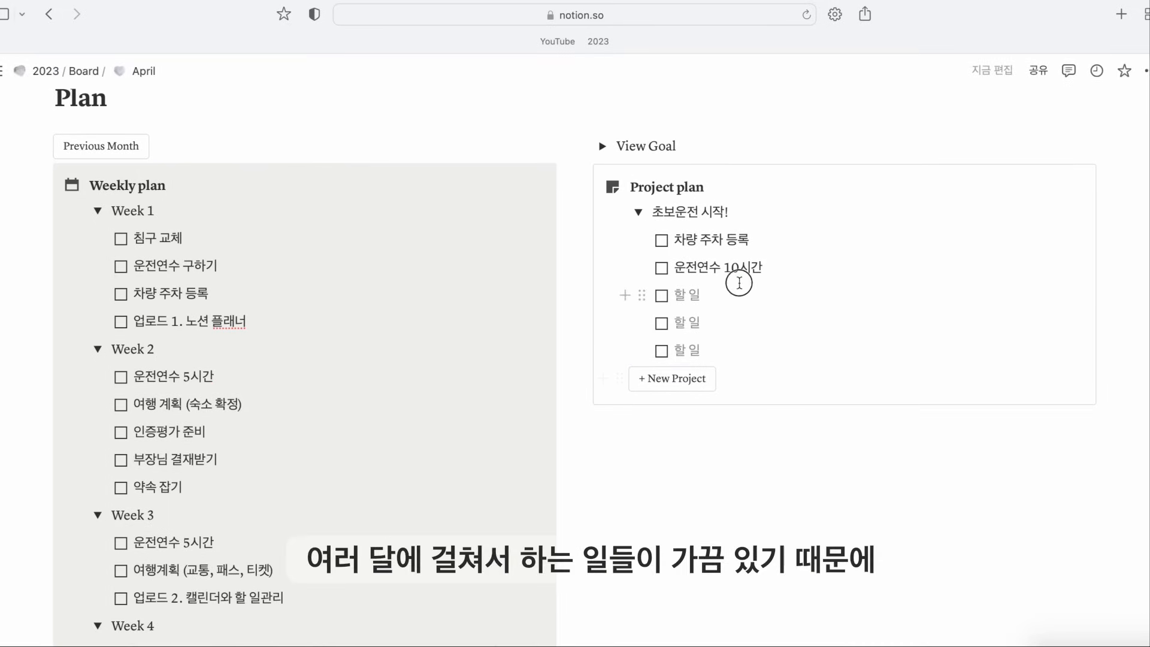
left_click(739, 282)
type("운전 이")
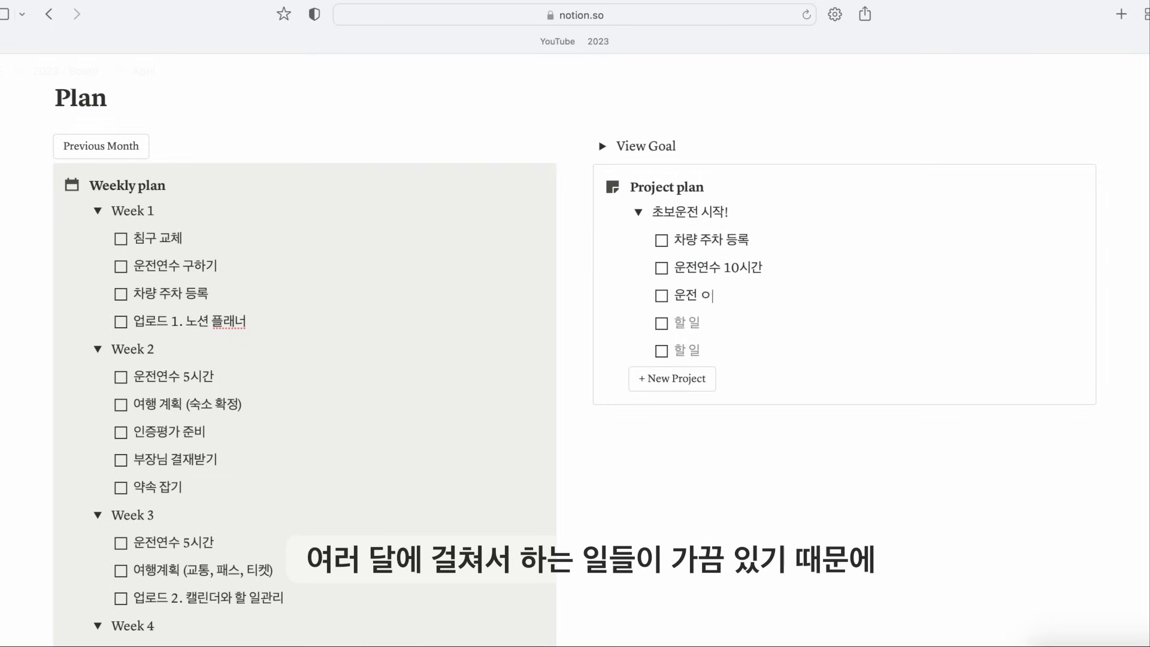
key("BackSpace")
type("연습")
Enter the to-do 물품 구입 in the 초보운전 시작! project and move it directly below 차량 주차 등록
left_click(714, 324)
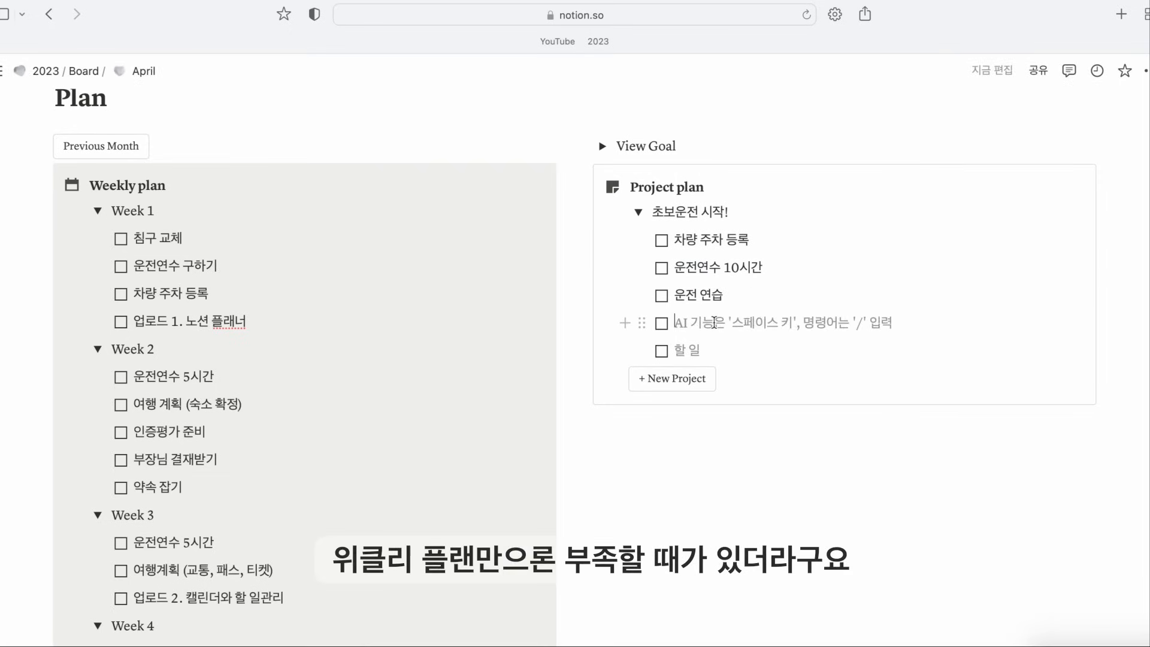
type("물품 구입")
left_click_drag(636, 324, 642, 261)
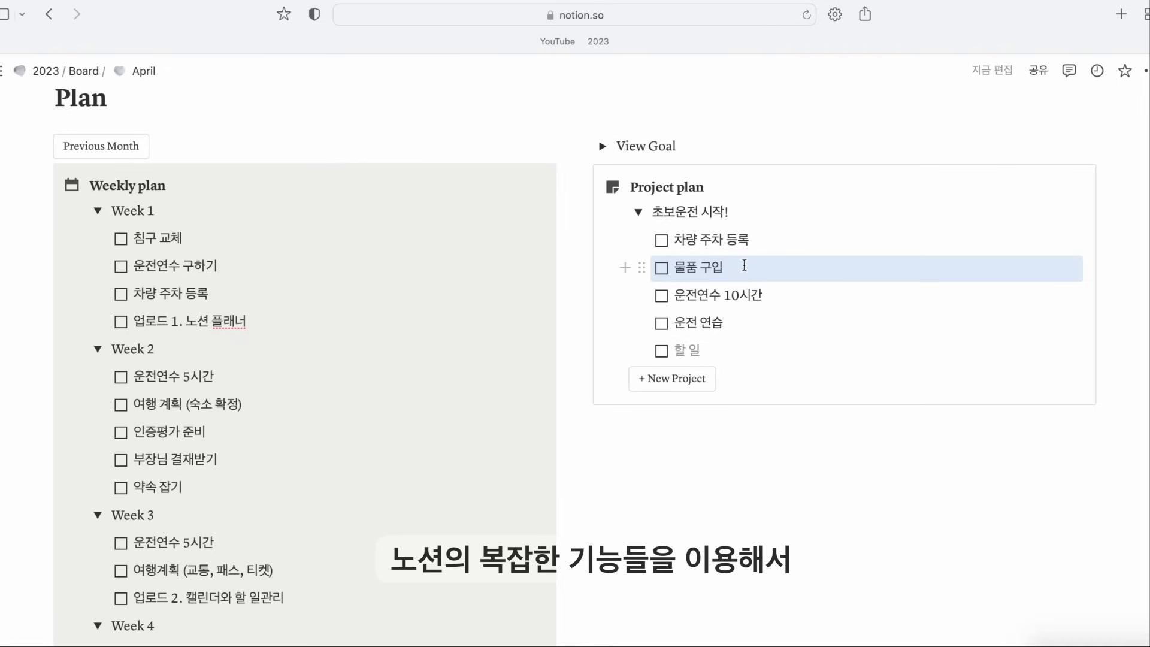
Complete the driving project with 초보 스티커 붙이기, 동네 운전 연습, 주차연습, 마트 가 보기 and 출퇴근 해 보기
left_click(695, 350)
type("초보 시티커 부")
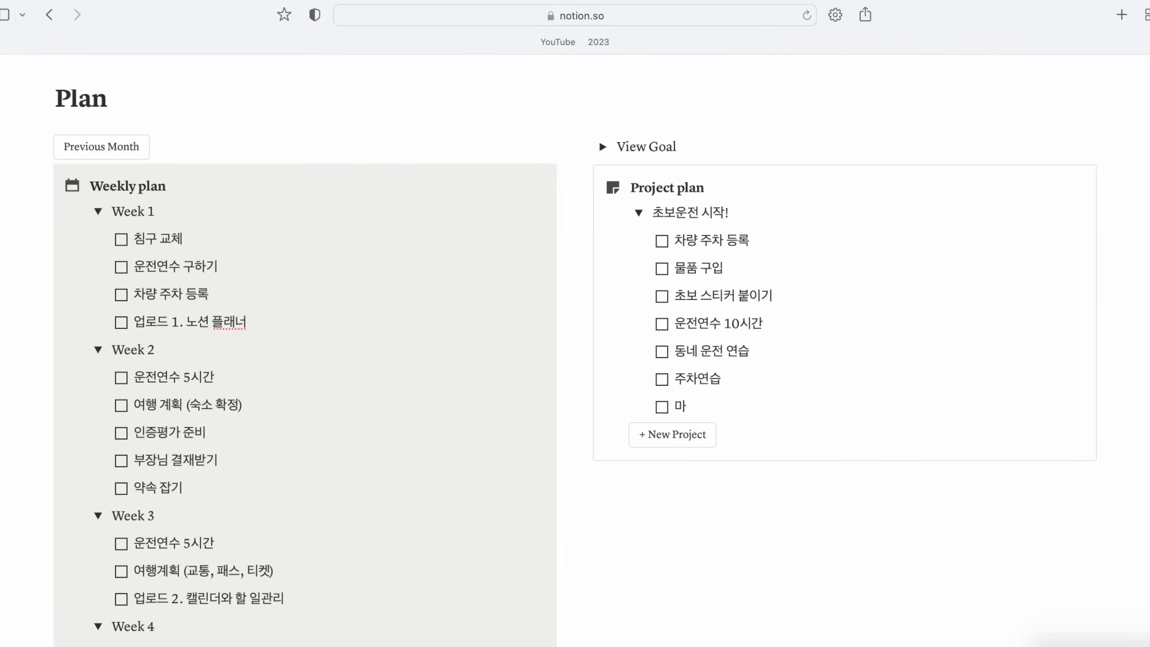
type("트 가 보기")
key("Return")
type("출퇴근 해 보기")
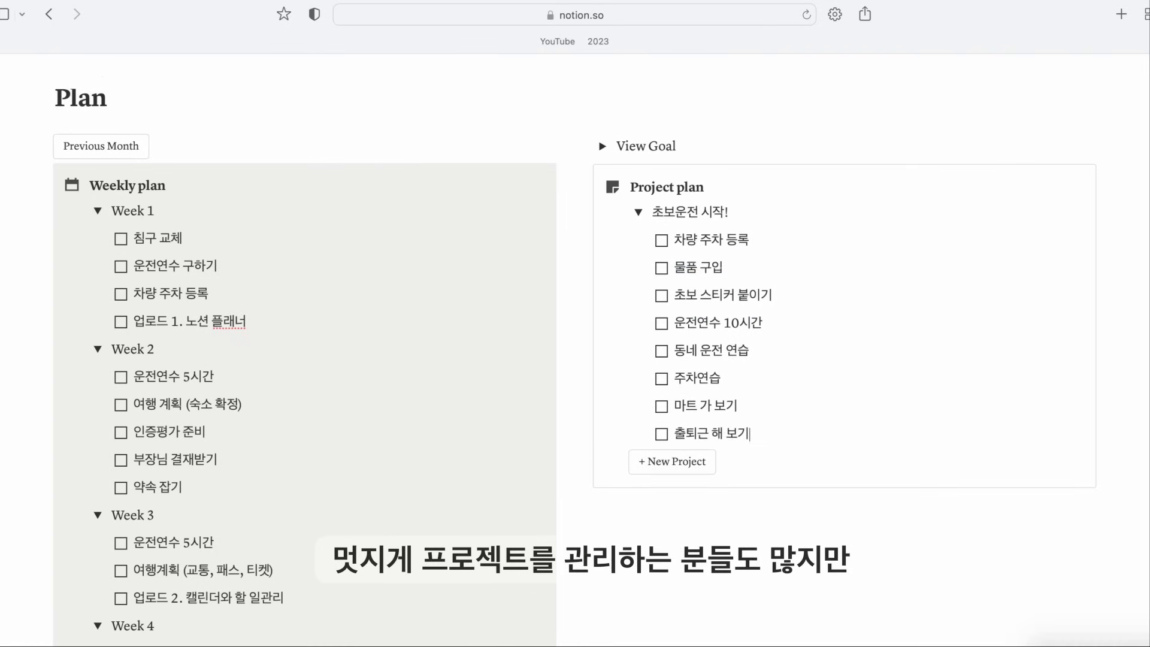
Add a second project named 노션 플래너 업로드 with the to-dos 스크립트 작성, 영상 촬영, 편집, 자막 작업 and 업로드
type("업로드")
type(" 작성")
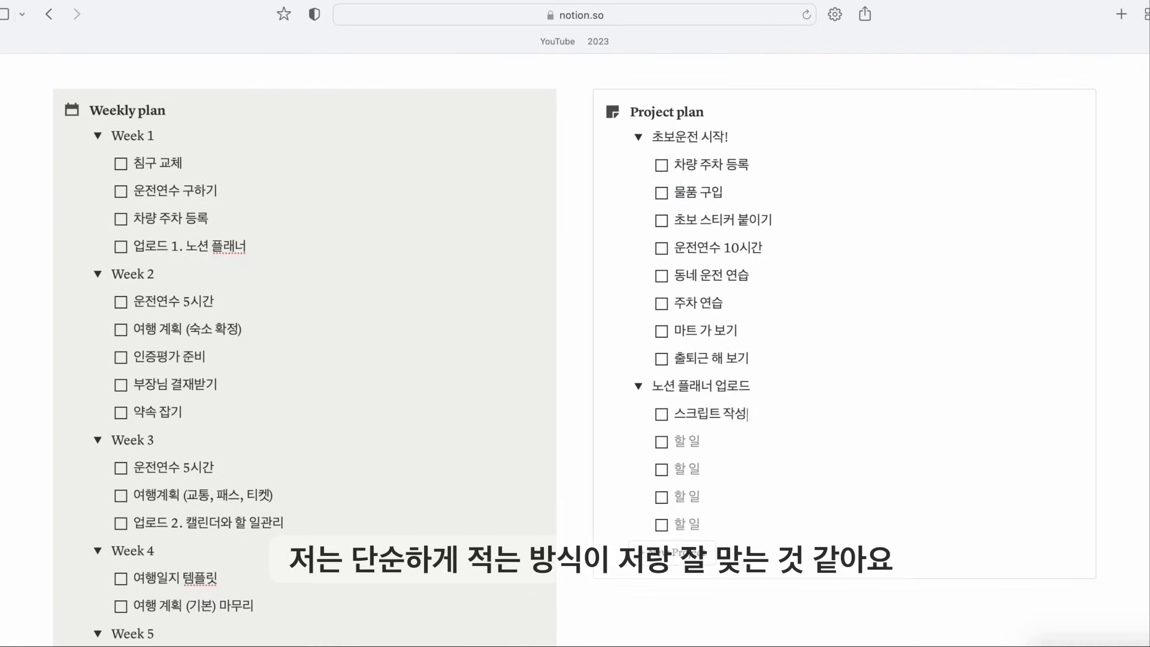
left_click(724, 438)
type("영상 초영")
key("Down")
type("편집")
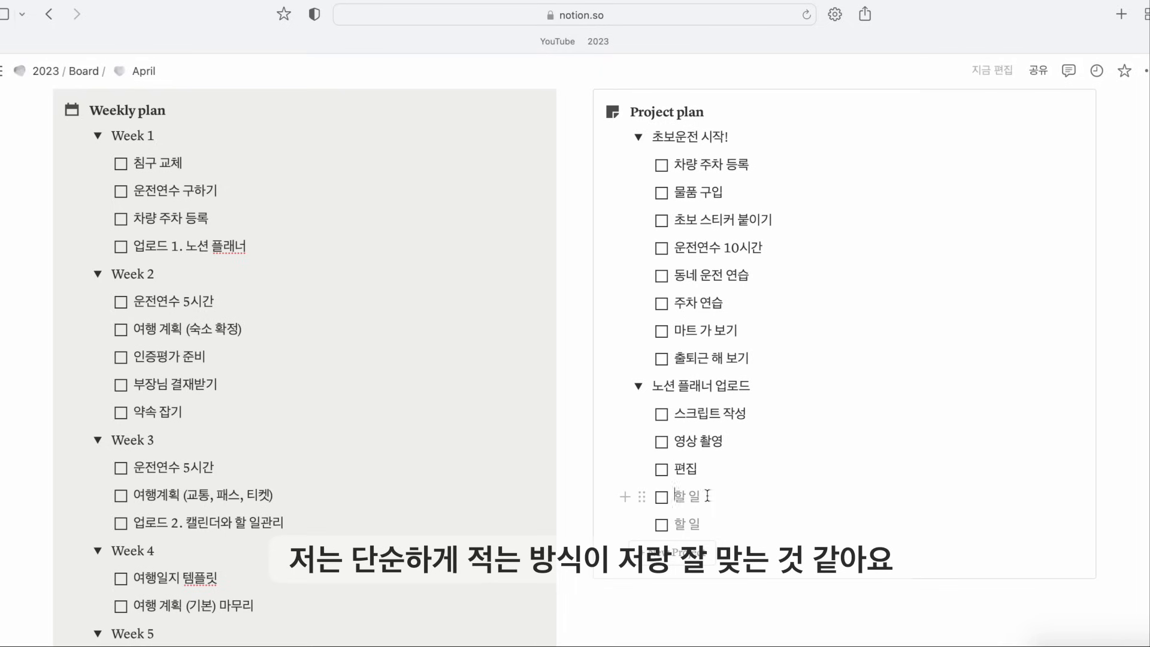
key("Down")
type("자막 작업")
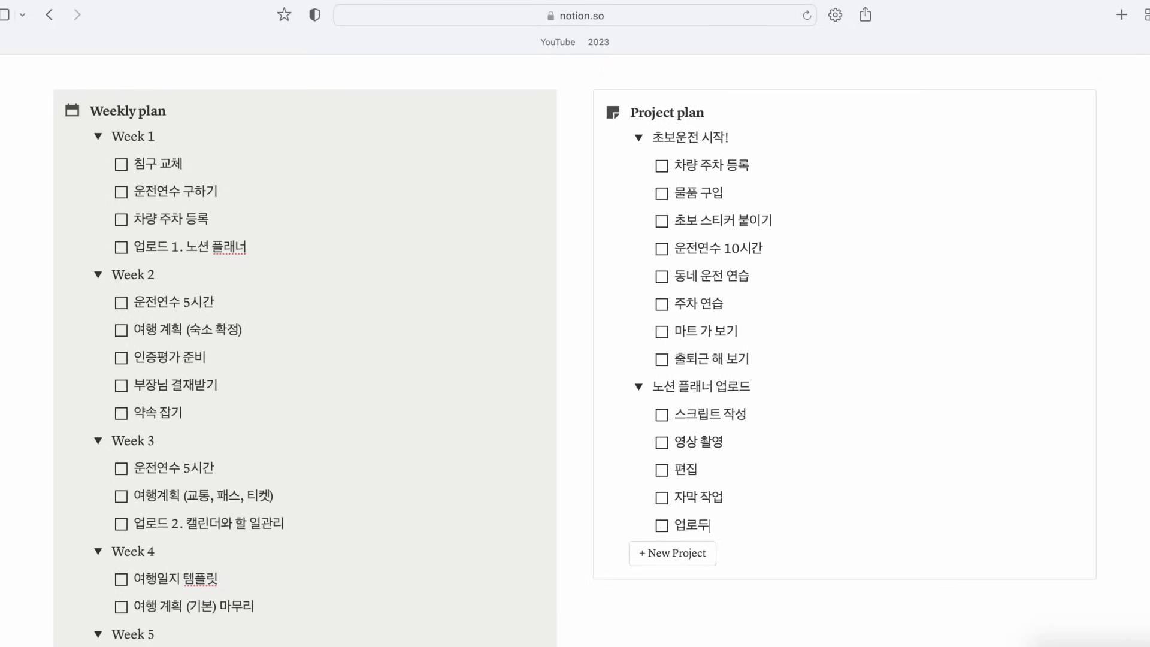
Copy the whole 초보운전 시작! project from April's Project plan and open the next month's page, May
scroll(621, 175, "up", 1)
left_click(621, 176)
key("Escape")
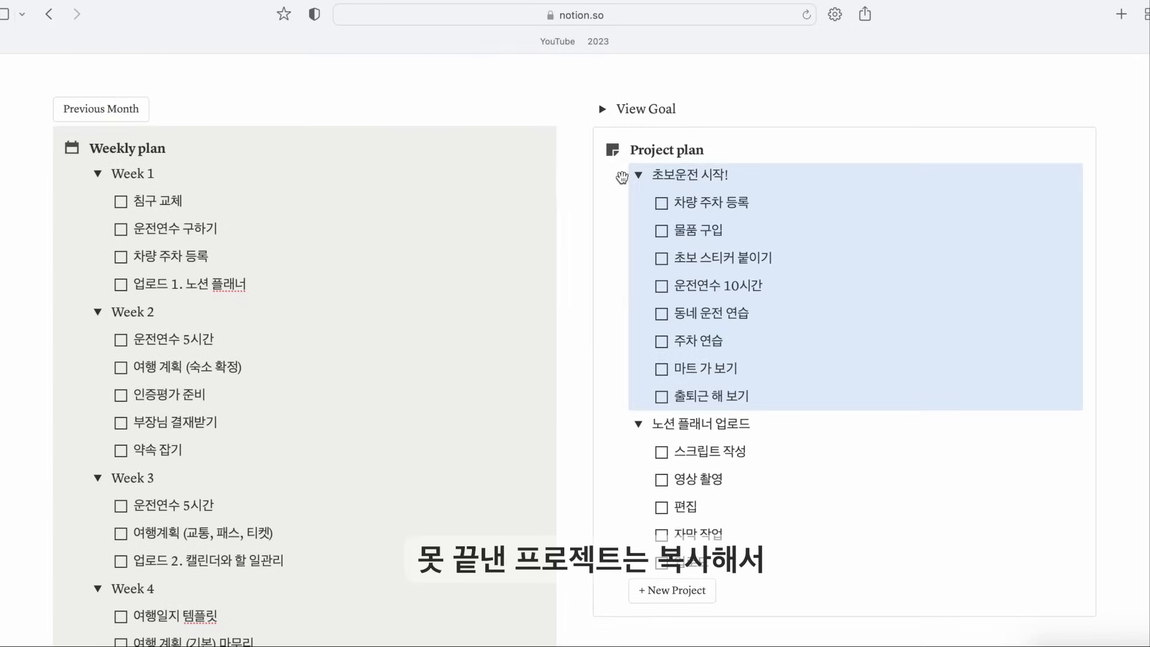
scroll(622, 177, "down", 6)
scroll(622, 178, "down", 2)
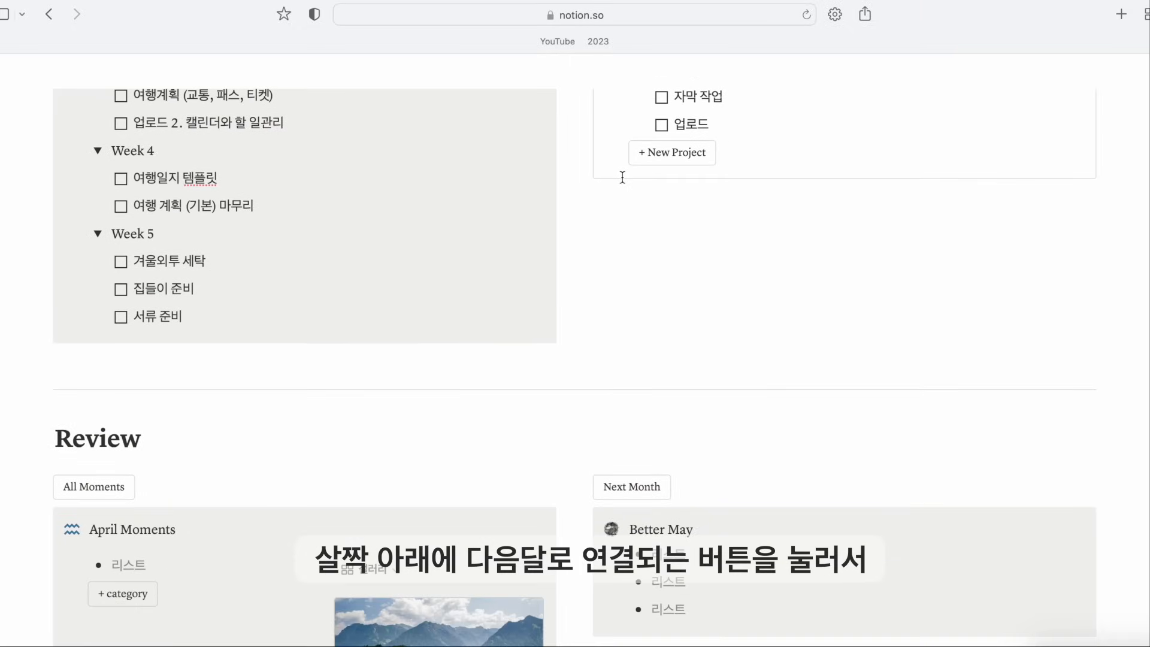
left_click(627, 486)
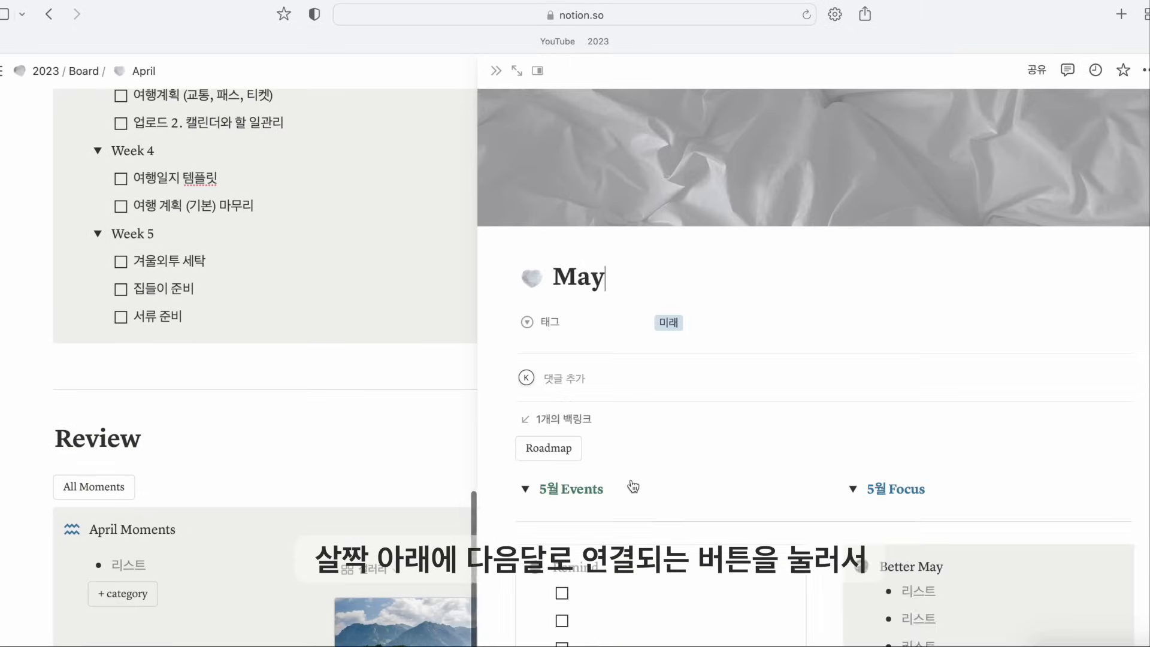
Paste the copied 초보운전 시작! project into the Project plan on the May page
scroll(681, 294, "down", 4)
scroll(681, 293, "down", 7)
left_click(870, 410)
key("ctrl+v")
left_click_drag(873, 405, 873, 446)
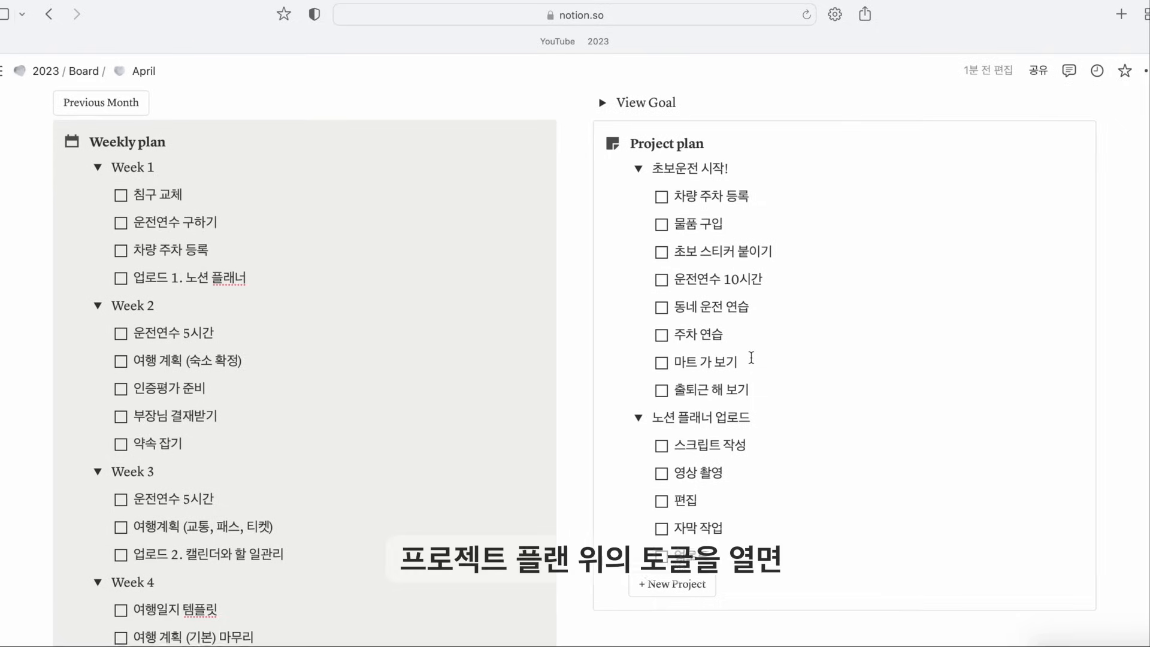
Expand View Goal above April's Project plan and look through the details of the 운전 시작하기 goal card
scroll(752, 357, "up", 1)
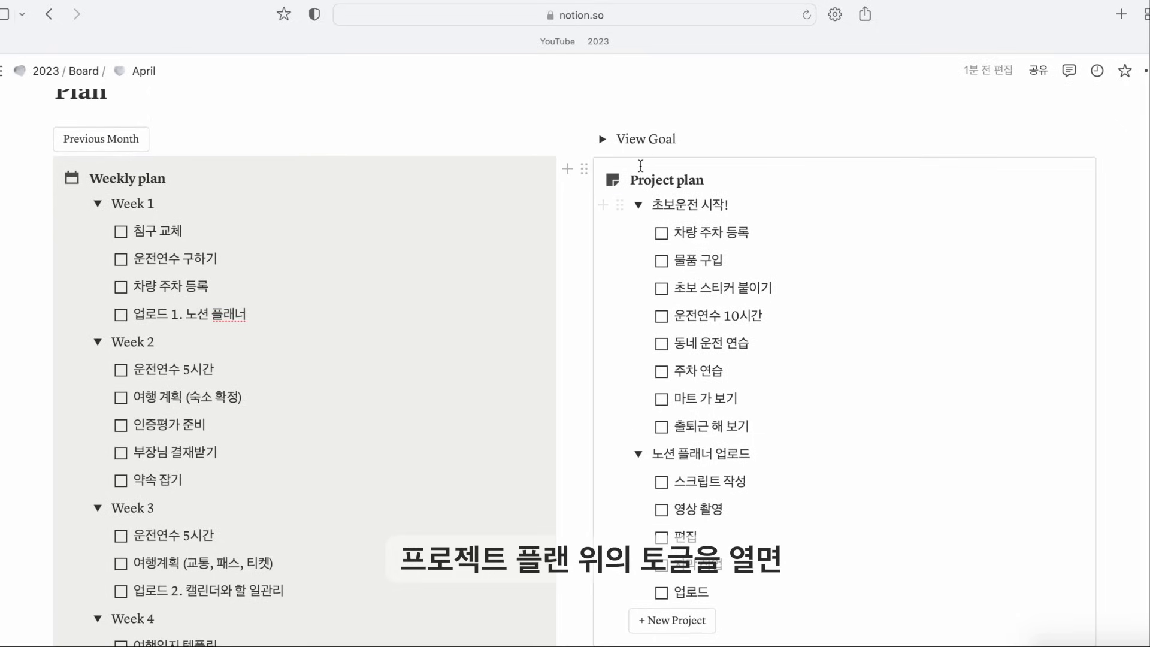
left_click(603, 139)
scroll(611, 159, "up", 1)
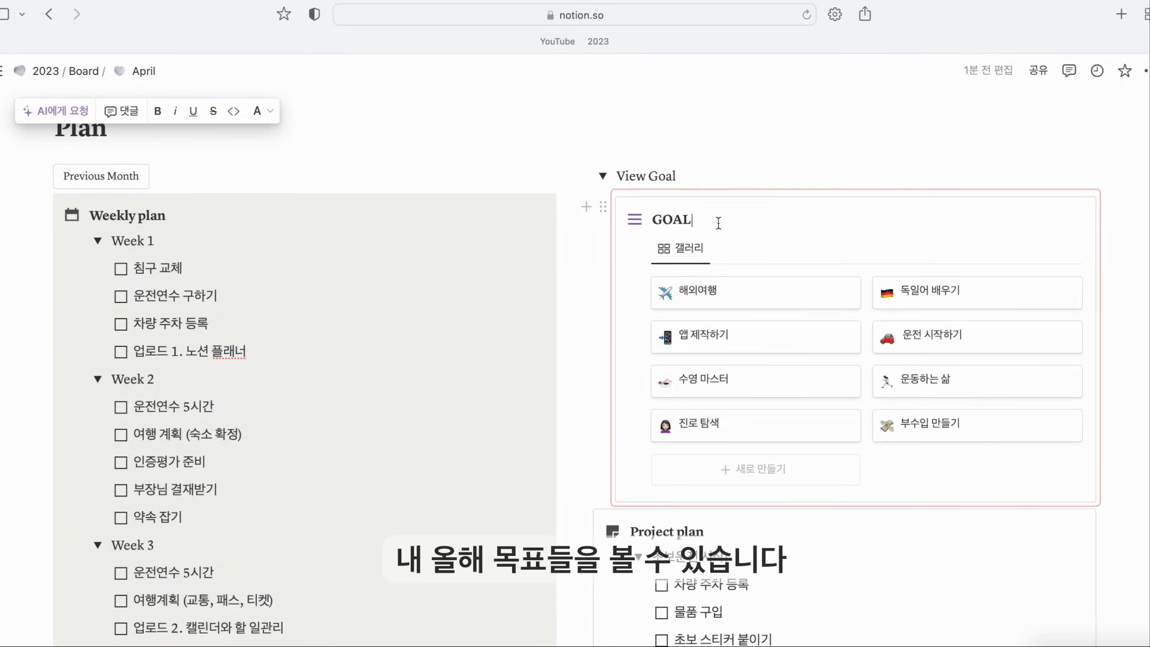
scroll(821, 380, "down", 2)
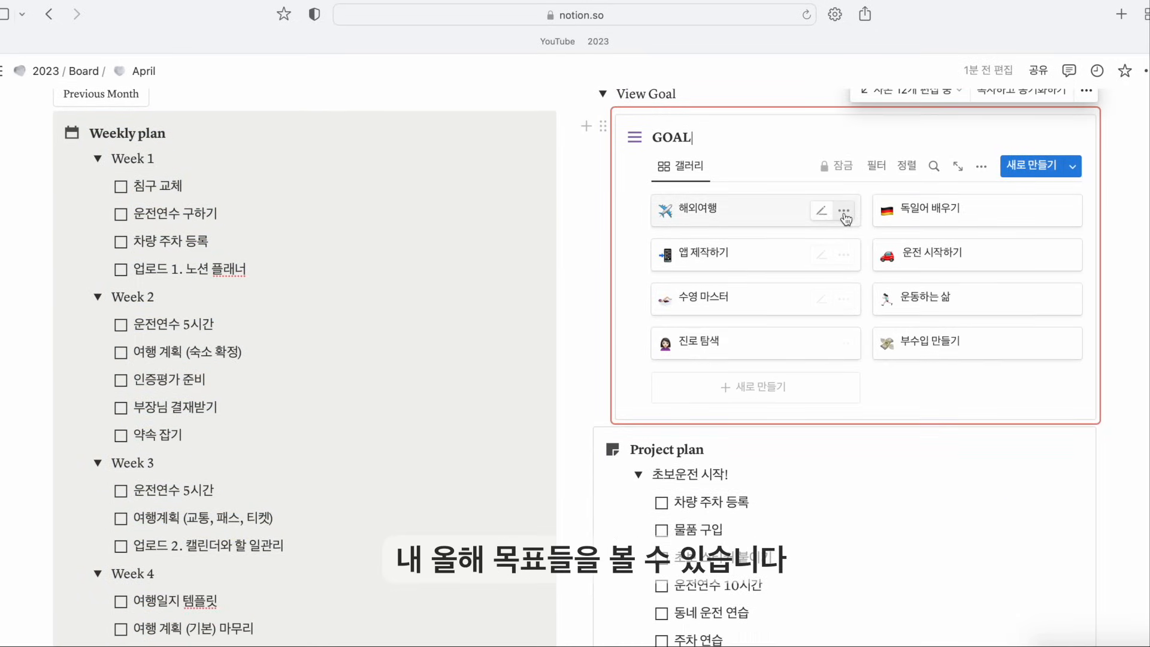
left_click(930, 263)
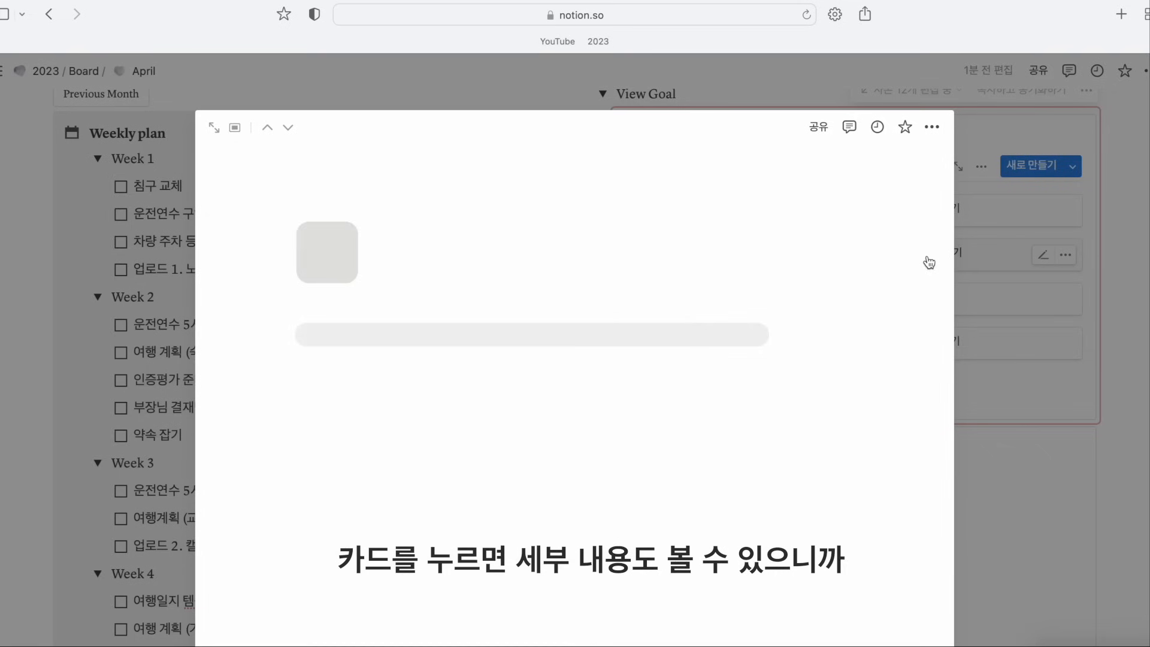
scroll(702, 447, "down", 1)
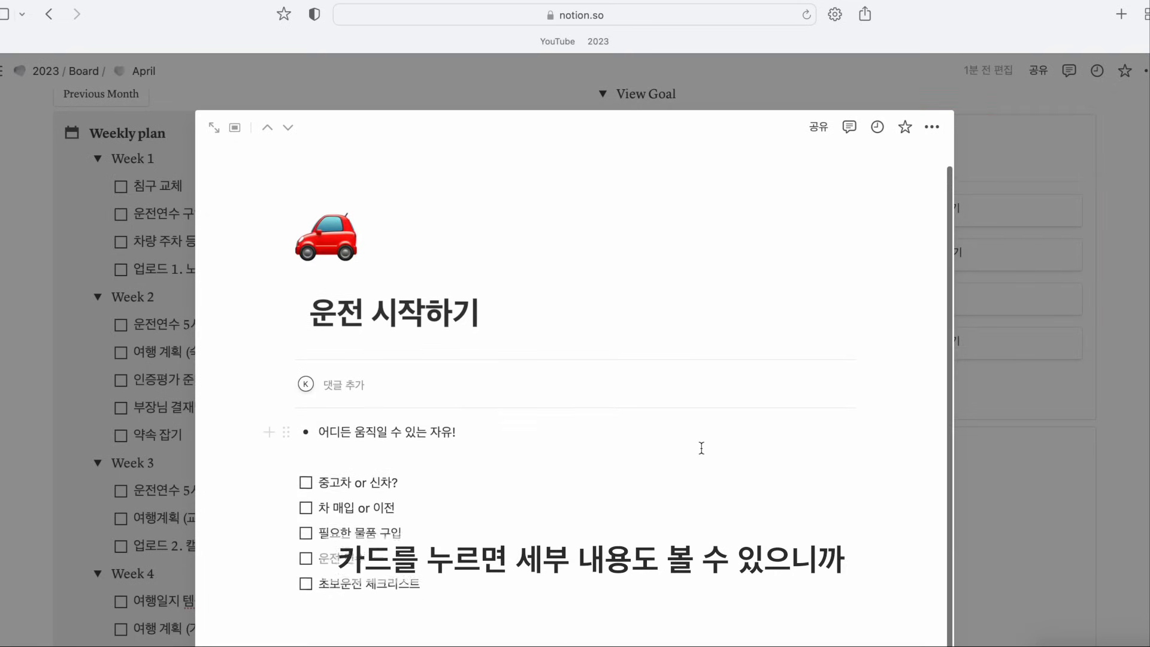
left_click(1013, 293)
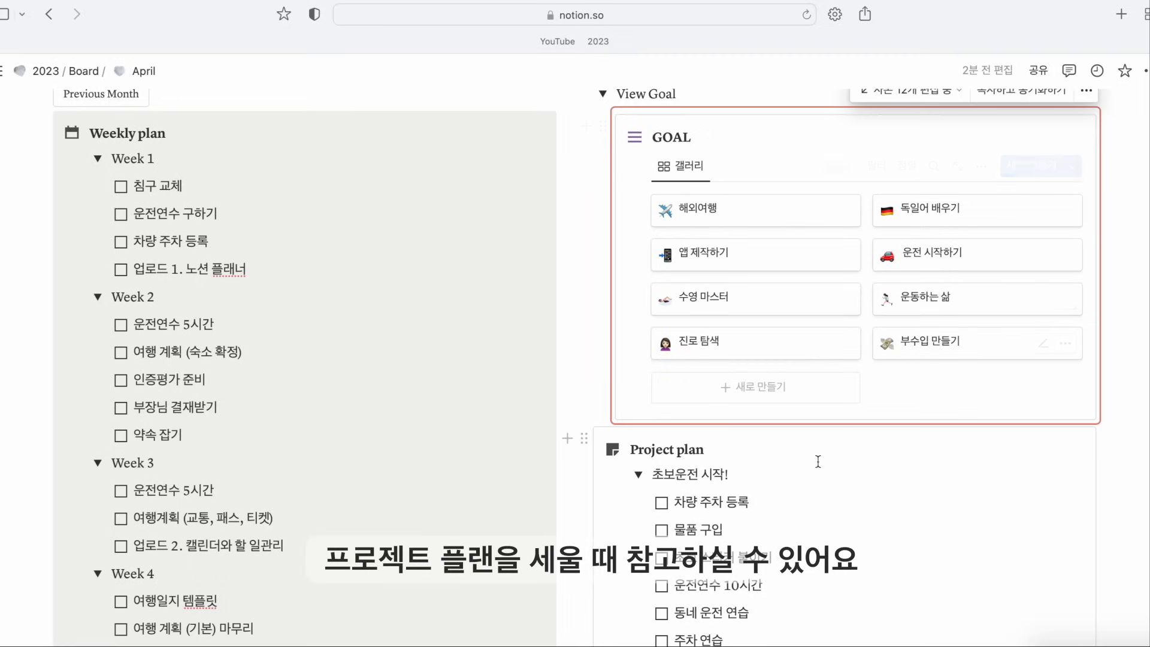
Collapse both projects in the Project plan and the Week 1 to Week 5 toggles in the Weekly plan
scroll(819, 461, "down", 5)
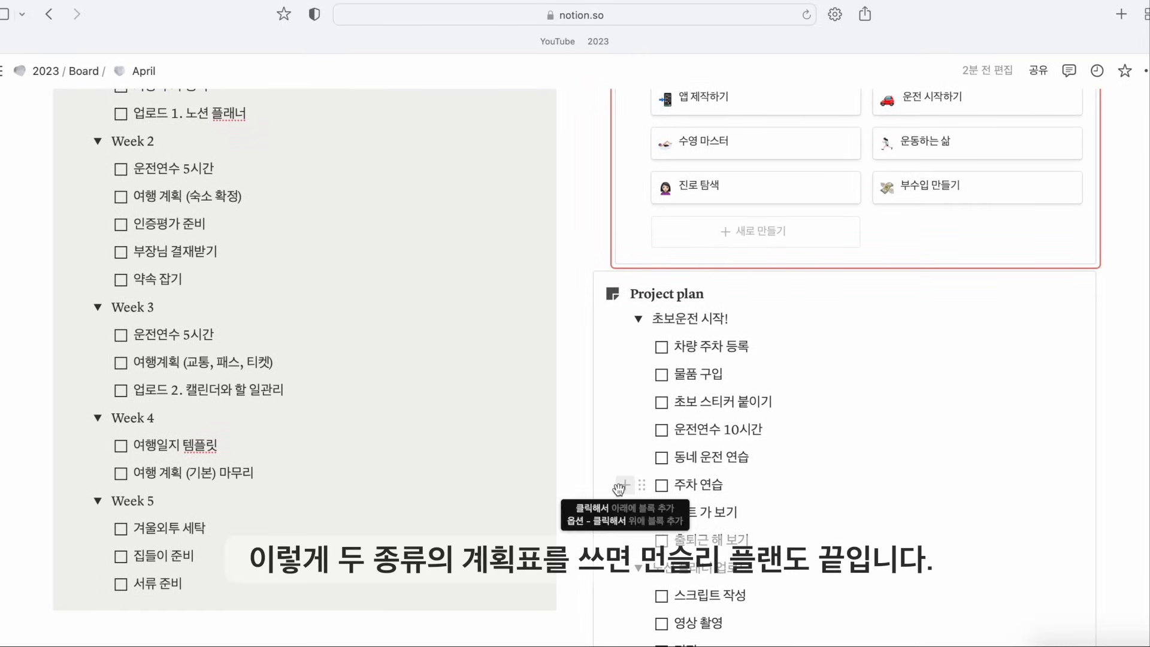
scroll(640, 495, "up", 5)
left_click(636, 552)
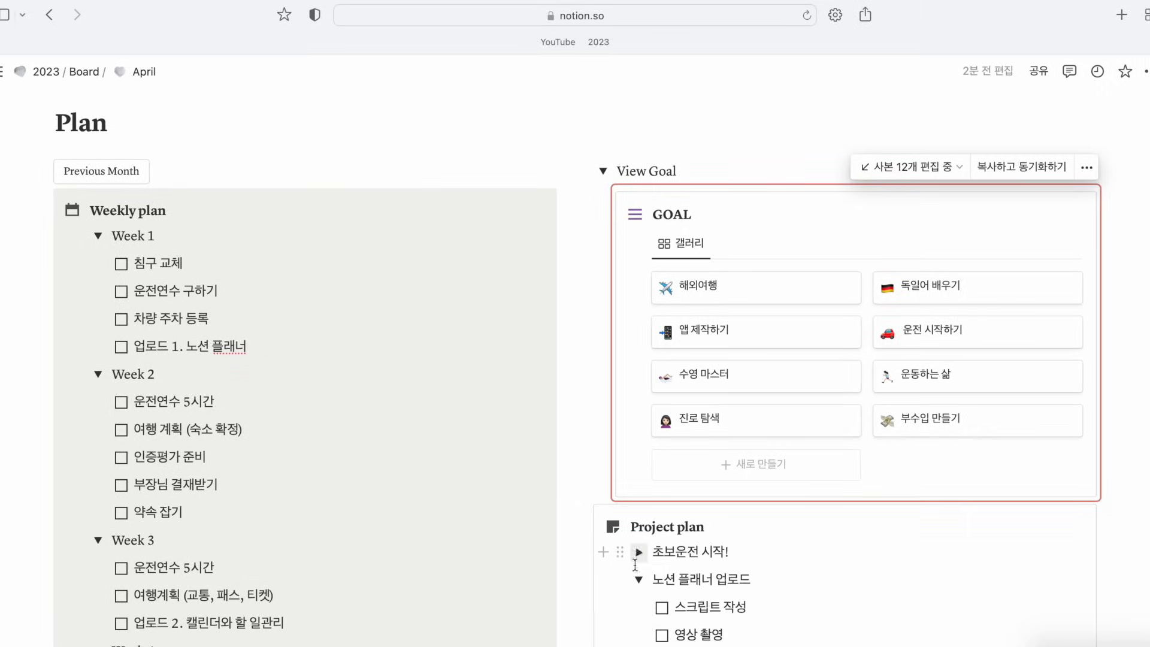
left_click(640, 580)
left_click(98, 235)
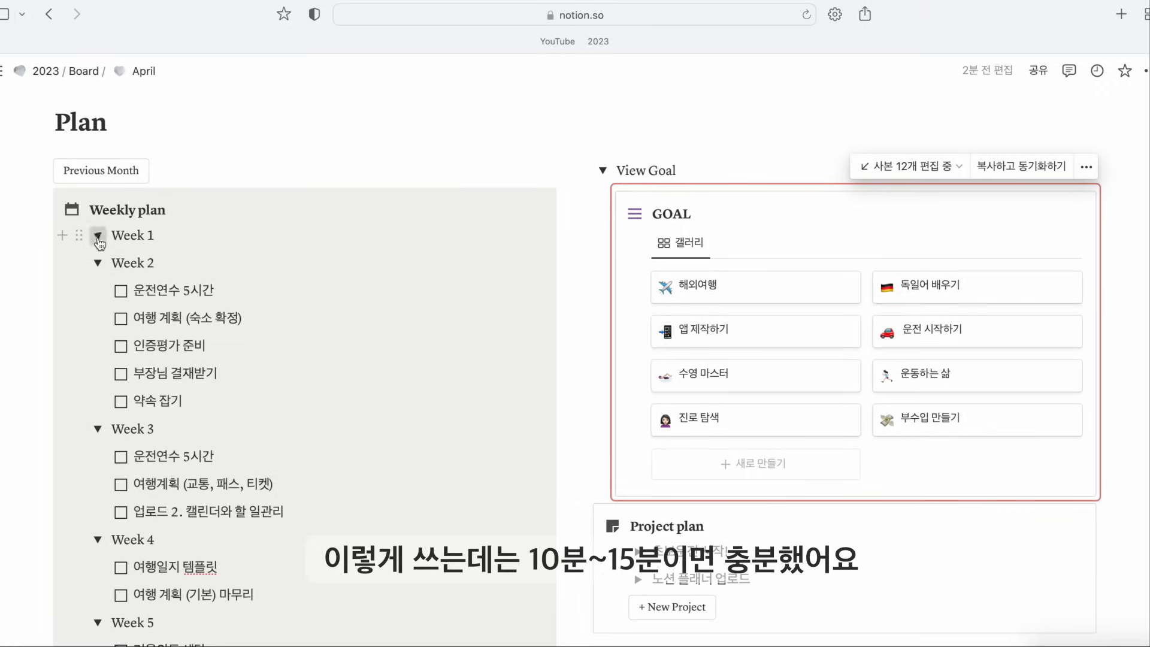
left_click(98, 262)
left_click(98, 290)
left_click(97, 319)
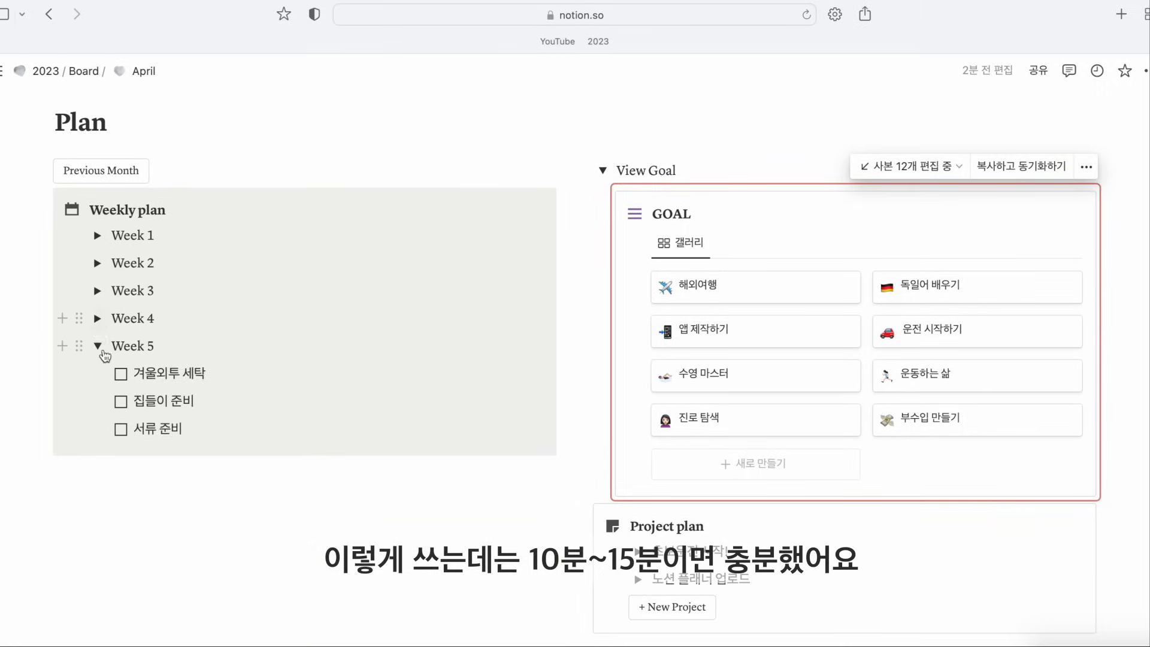
left_click(98, 345)
Fill April Moments in the Review section with the bullets 동기 생일파티, 건강검진 and 할머니와 피크닉
scroll(503, 521, "down", 4)
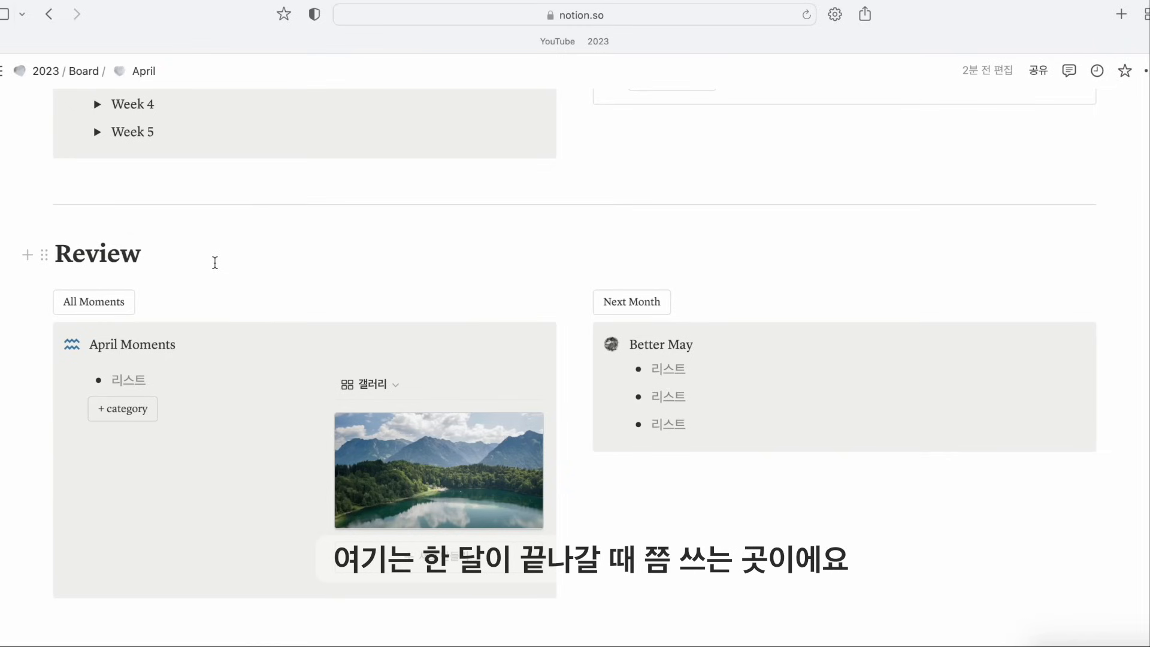
left_click(128, 380)
type("동기 생일파")
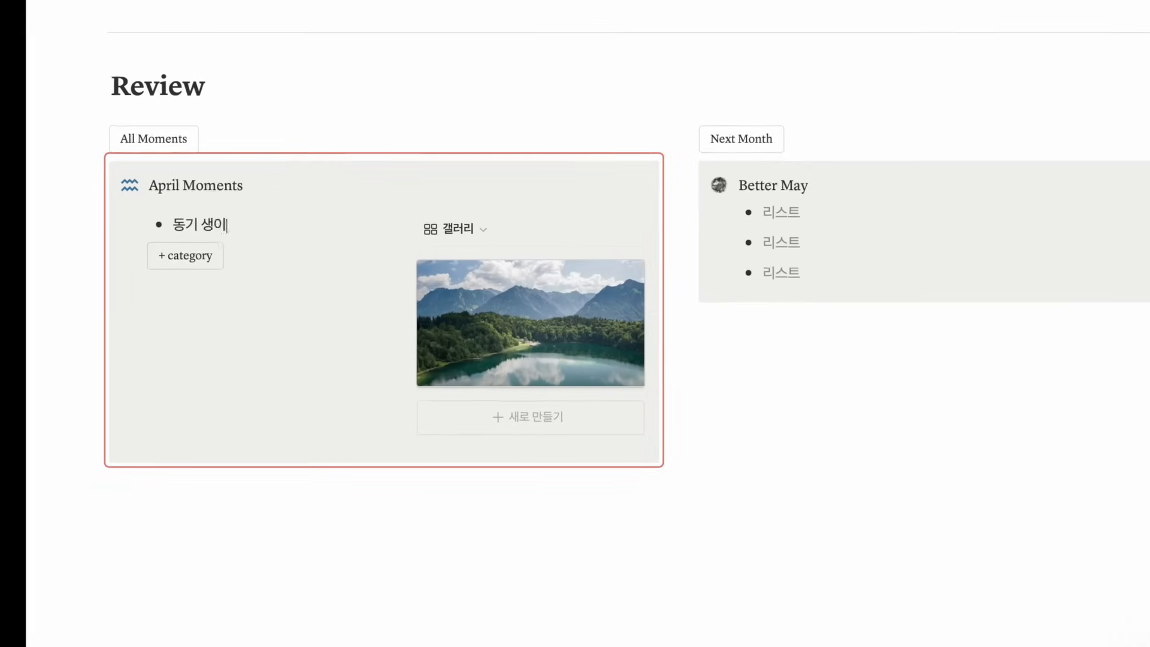
type("티")
key("Return")
type("건가")
type("검진")
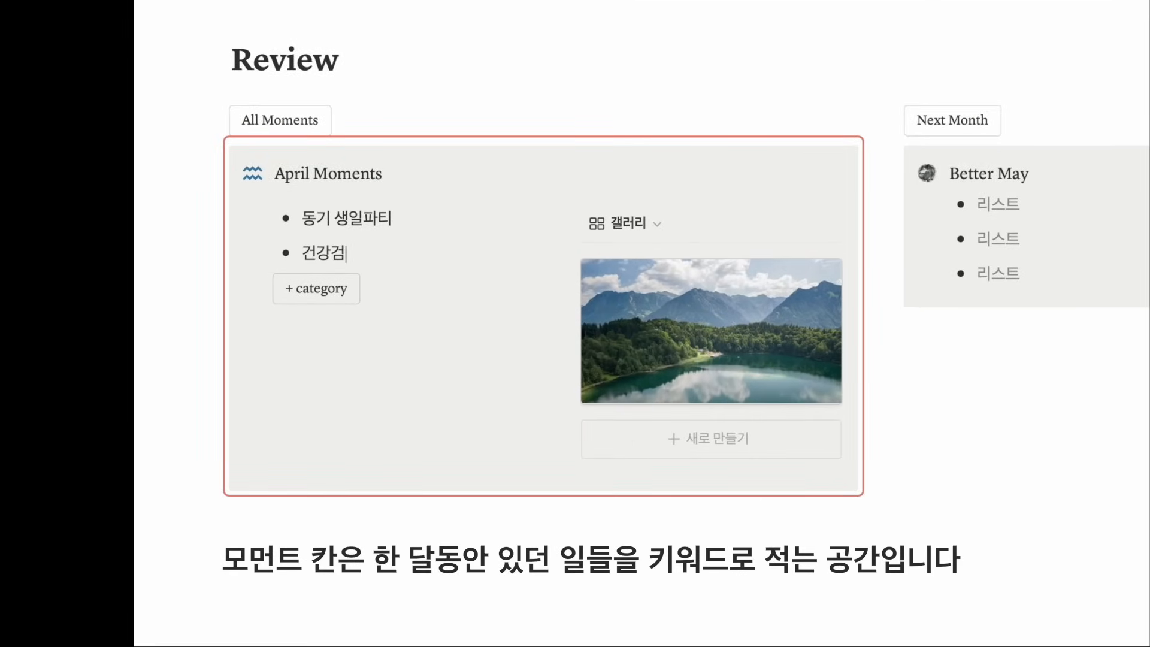
key("Return")
type("할머니와 피")
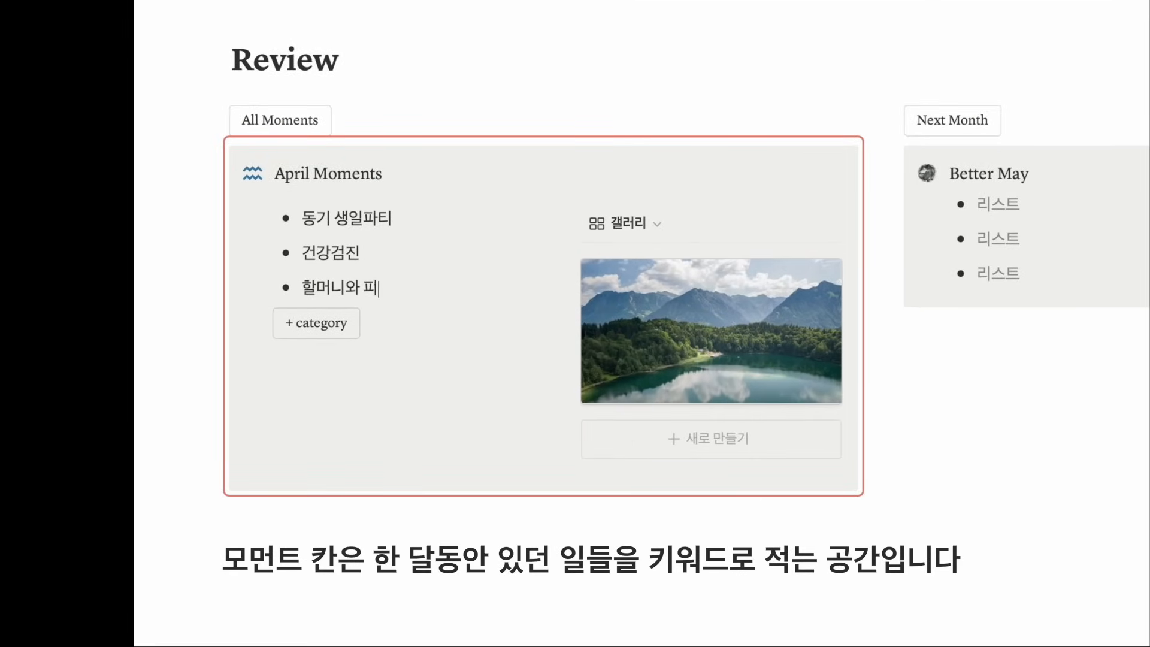
type("크닉")
Add the bullets 치즈룸 & 블루보틀, 굿바이파티, 윈터즈 생일파티 and a friend's 집들이 to April Moments
key("Return")
type("치즈룸")
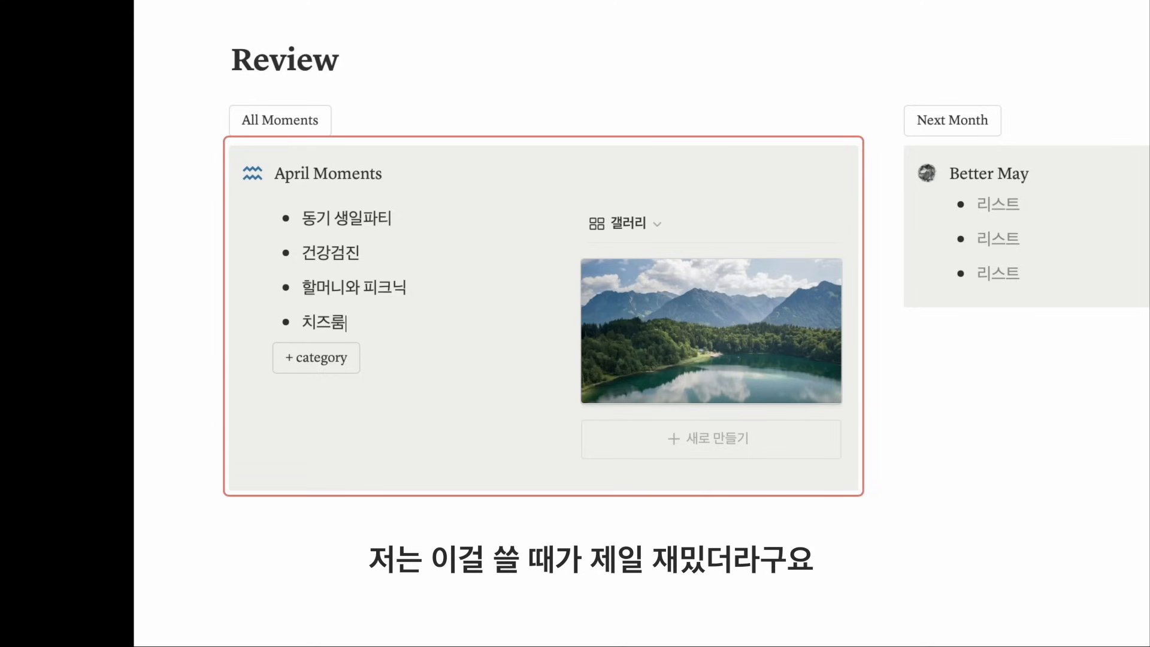
type(" & 블루보틀")
key("Return")
type("굿바이파티")
key("Return")
type("위")
type("ㄴ터즈 생일파티")
key("Return")
type("나래 집들이")
Extend April Moments with the bullets 차량 명의 이전, 책, 사라진 여자들, 영화, 리틀포레스트 and 드라마, 대행사
key("Return")
type("차량 명ㅇ")
type("ㅢ 이전")
key("Return")
type("책,")
type(" 사라진 여잗ㅡㄹ")
key("Return")
type("영화, 리틀")
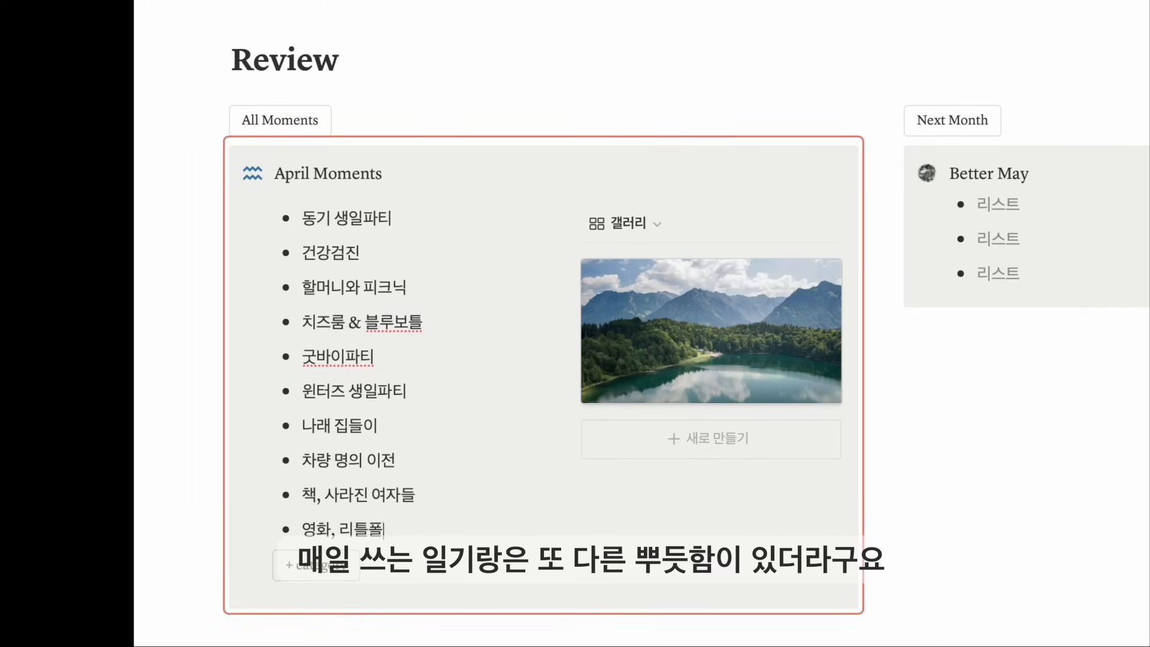
type("포레스트")
key("Return")
type("들")
type("ㅏ마, 대해ㅇ사")
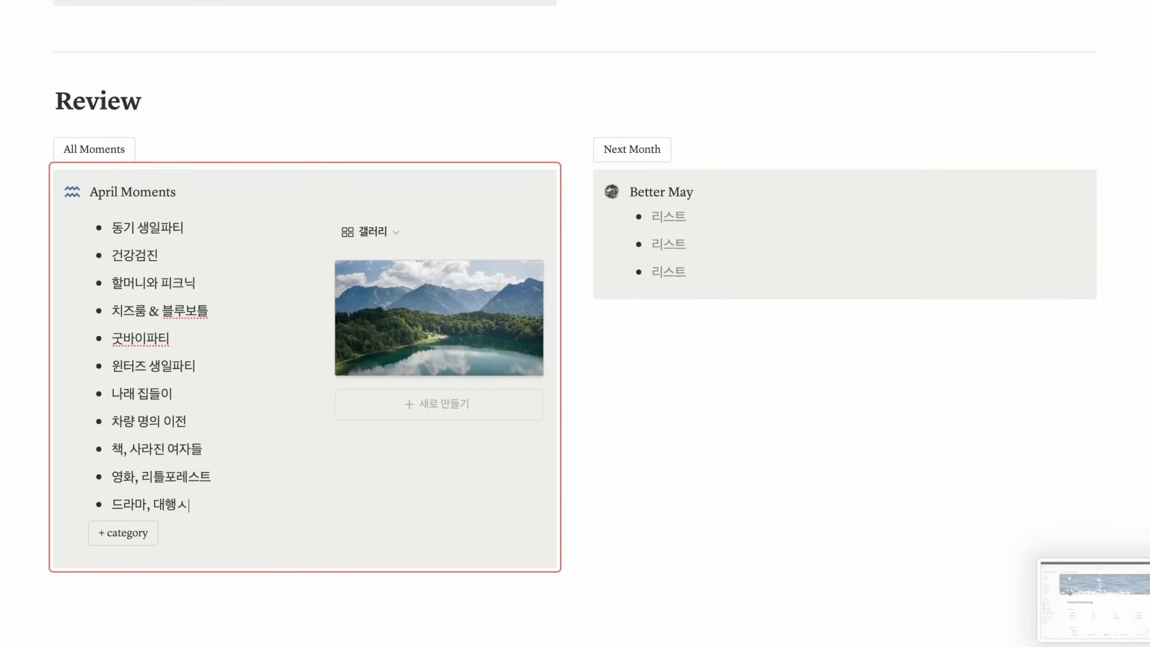
Add a category named FOOD below the April Moments bullets and list 버거킹 통새우와퍼 and 딸기찹쌀떡 in it
left_click(127, 534)
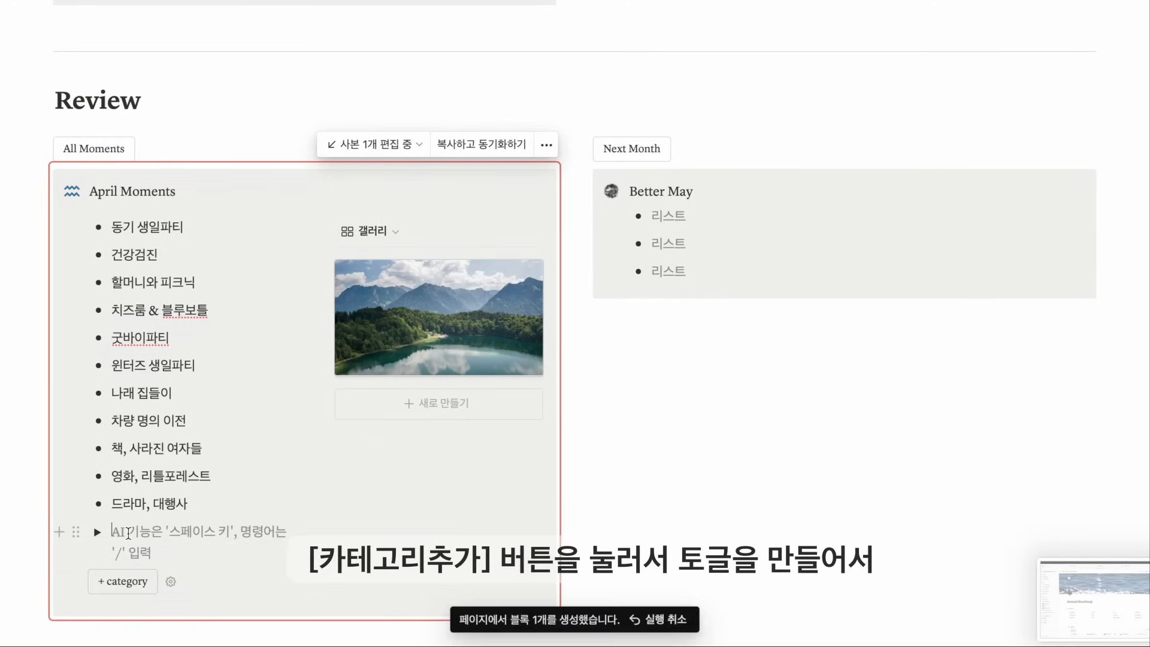
left_click(96, 531)
scroll(169, 456, "down", 2)
type("FOOD")
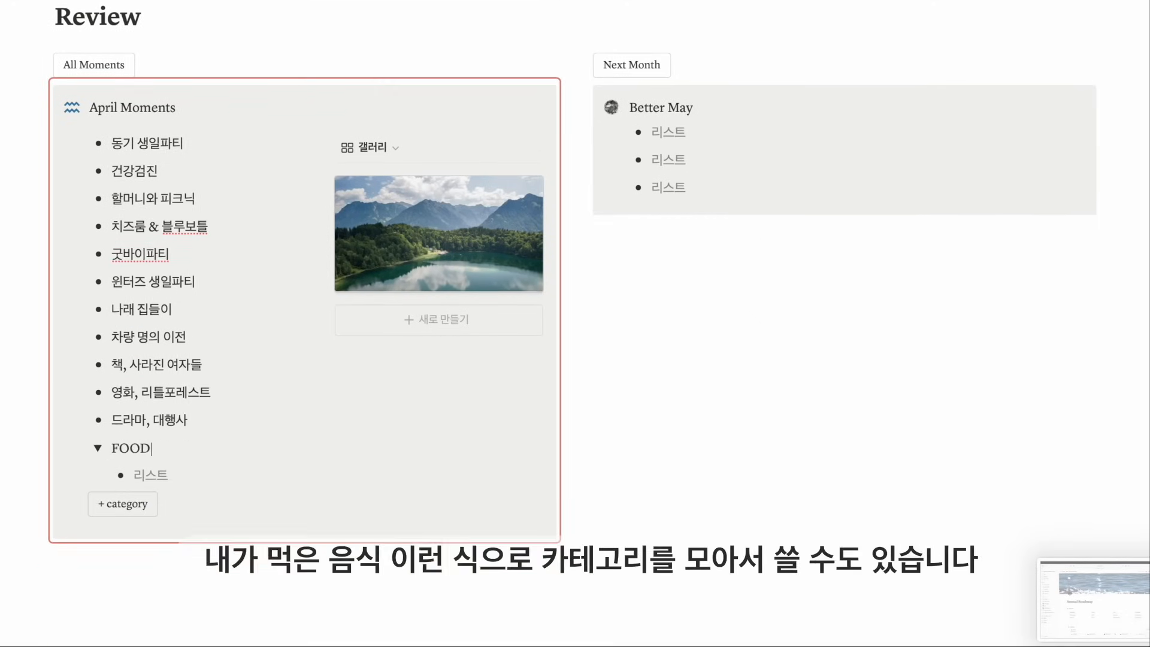
key("Down")
type("ㅂ")
scroll(169, 457, "down", 2)
type("딸")
type("기찹쌀")
type("떡")
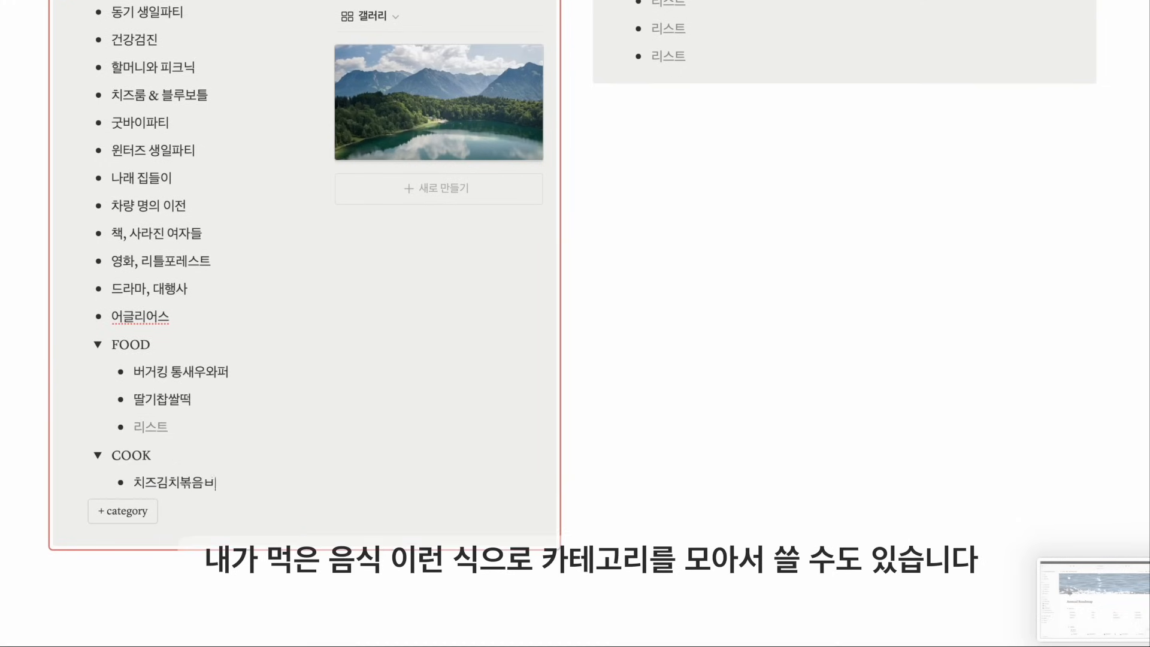
Fill the COOK category in April Moments with 치즈김치볶음밥 and 참치양배추덮밥
type("밥")
key("Return")
type("참치")
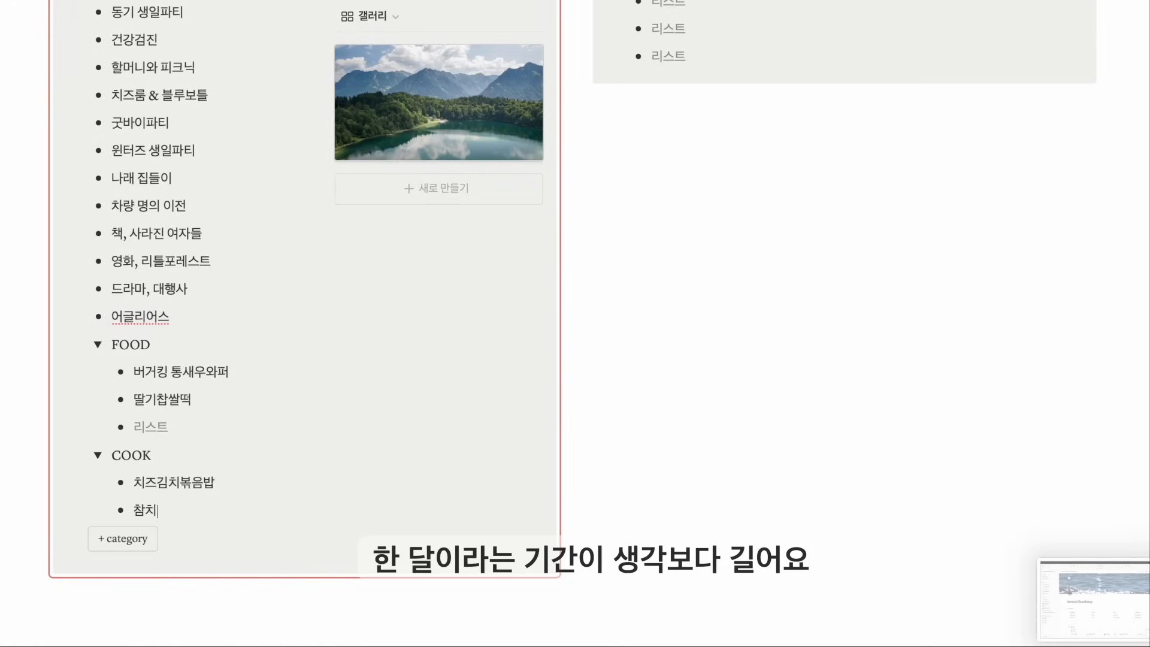
type("양배추덮")
type("밥")
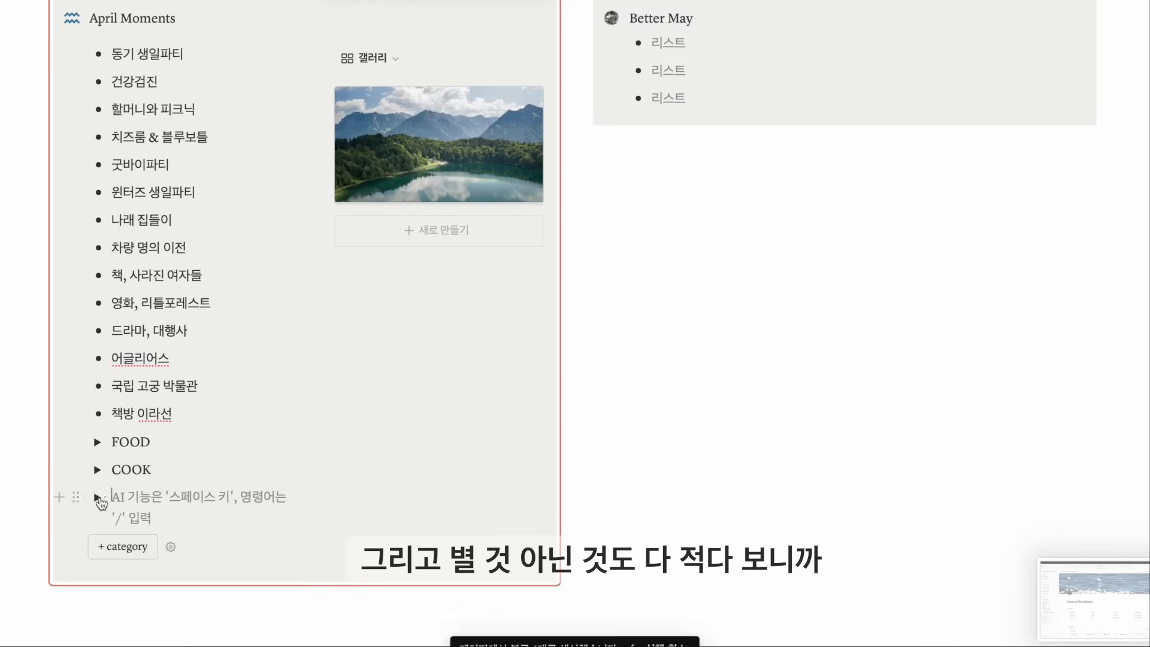
Name the new category FRIENDS and move the three party bullets, 치즈룸 & 블루보틀 and the friend's 집들이 into it without an empty bullet
type("리")
key("BackSpace")
type("FRIENDS")
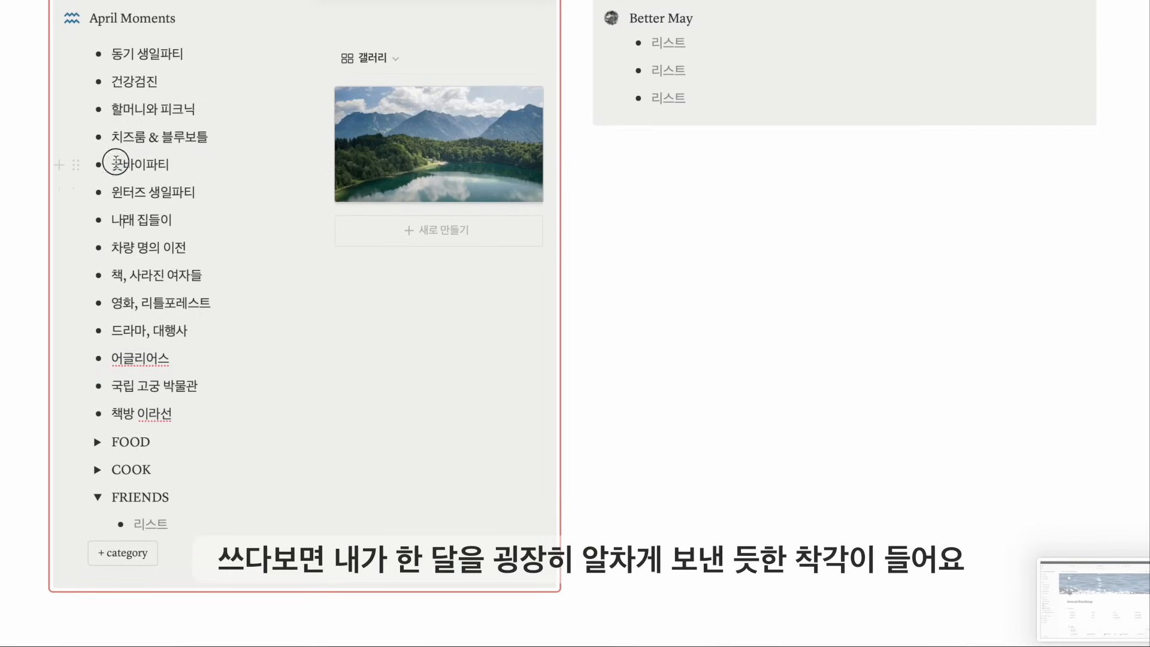
left_click_drag(116, 162, 131, 514)
left_click_drag(75, 55, 136, 394)
left_click(99, 528)
key("Delete")
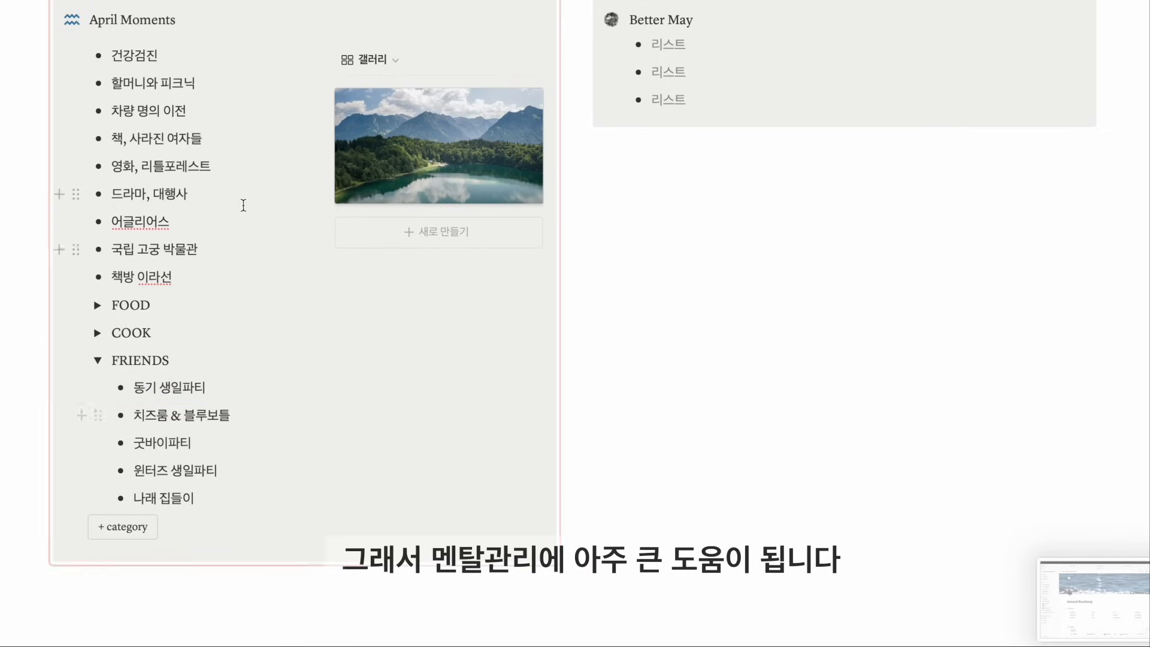
Collapse the FRIENDS category and add a PLACE category below it
left_click(97, 361)
left_click(118, 403)
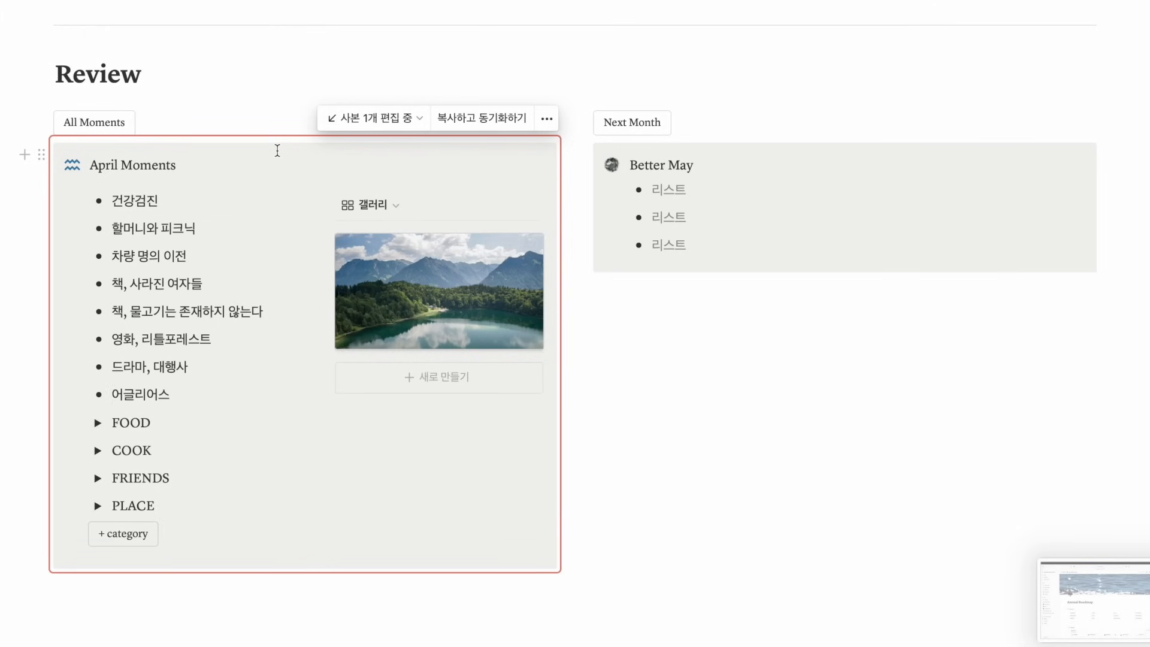
Open the landscape card in the April Moments gallery and upload IMG_6919.HEIC to its Photo property
left_click(440, 293)
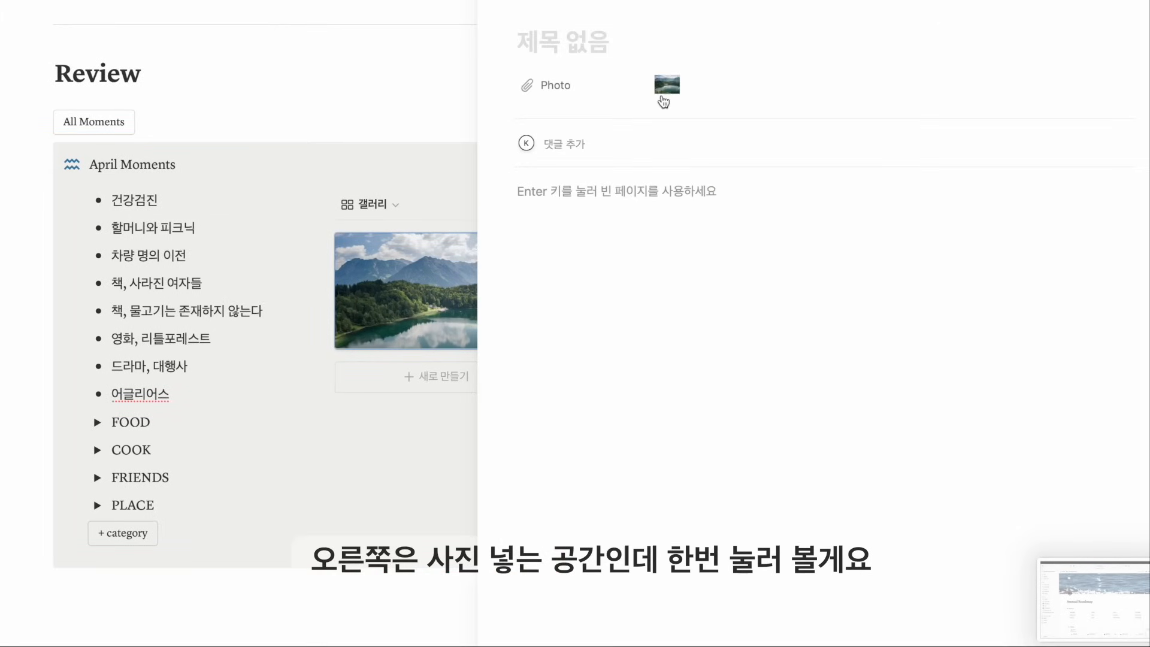
left_click(666, 87)
left_click(707, 249)
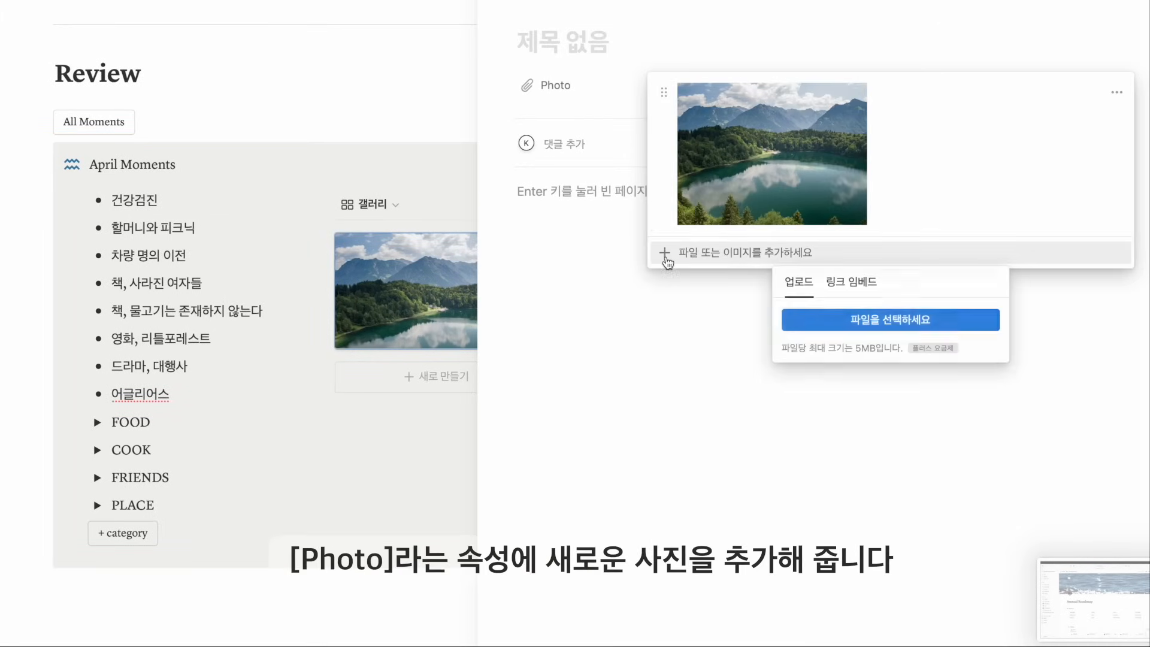
left_click(860, 322)
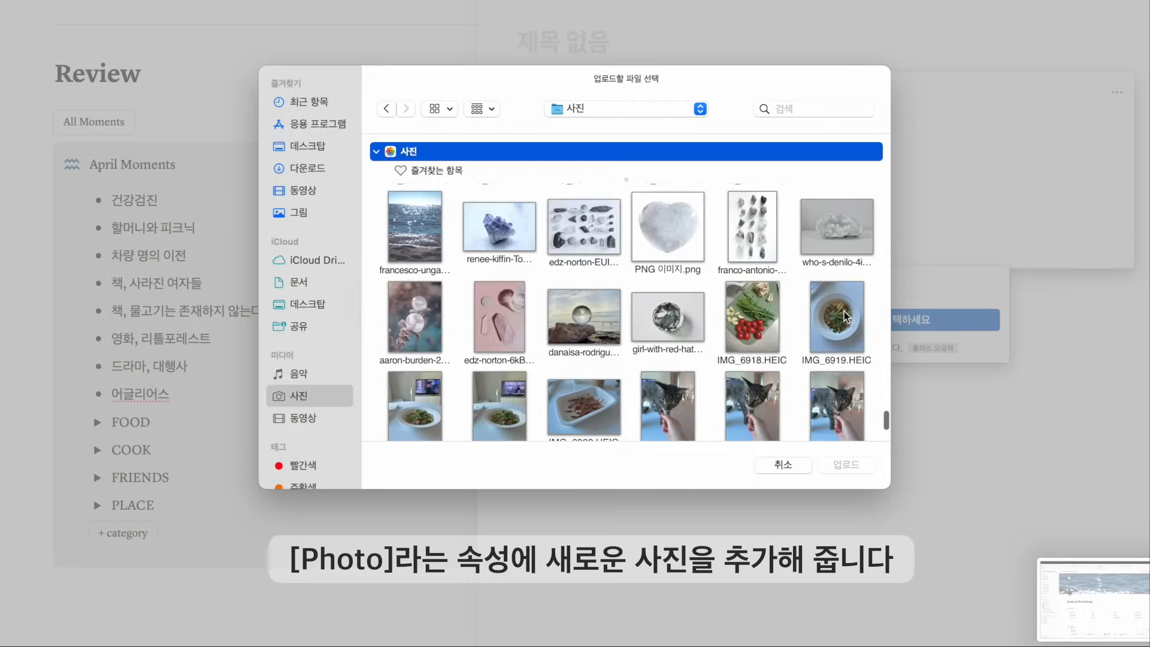
left_click(849, 314)
left_click(852, 468)
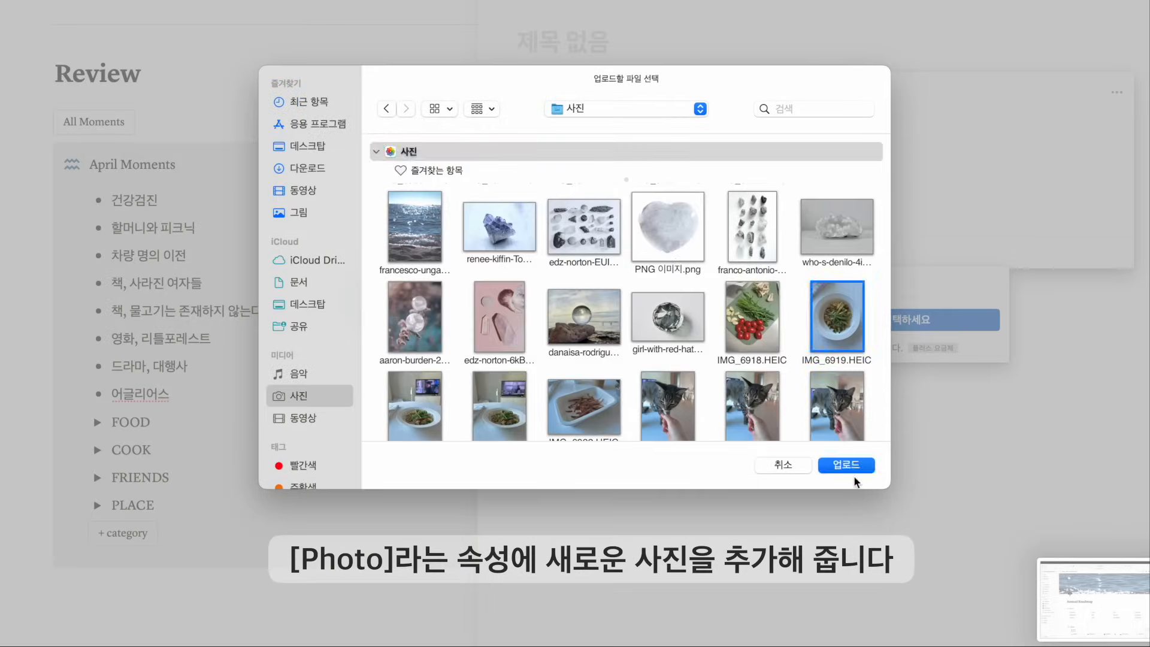
Close the photo card's page and reposition the pasta photo's preview so the bowl is centred, saving the position
left_click(1118, 91)
left_click(1027, 183)
left_click(553, 265)
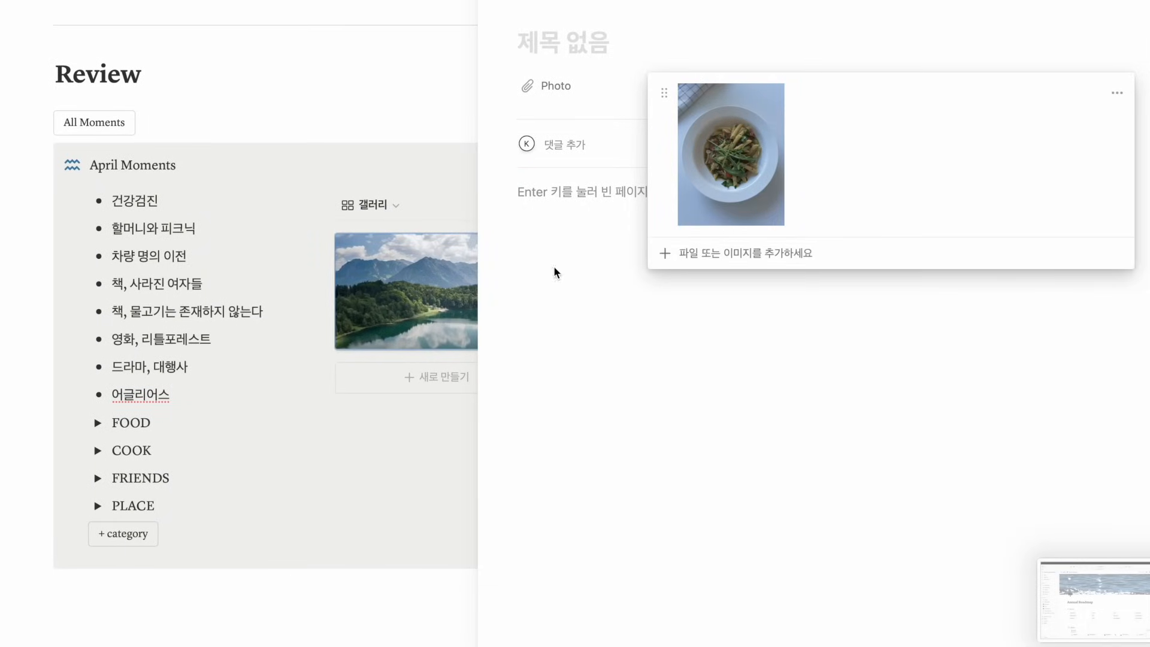
left_click(455, 410)
left_click(495, 250)
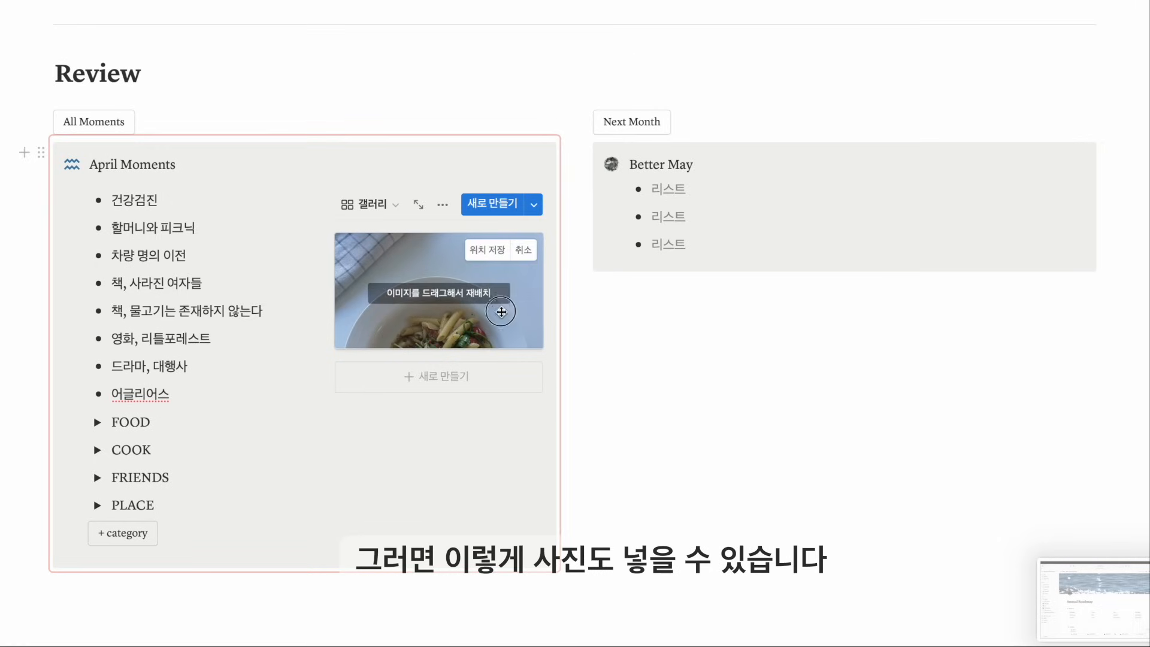
mouse_move(501, 312)
left_mouse_down()
mouse_move(501, 269)
mouse_move(502, 317)
mouse_move(503, 279)
mouse_move(499, 307)
left_mouse_up()
left_click(487, 249)
Add a second April Moments gallery card with the laptop desk photo as its Photo and reposition its preview
left_click(493, 203)
left_click(677, 85)
left_click(813, 154)
left_click(852, 466)
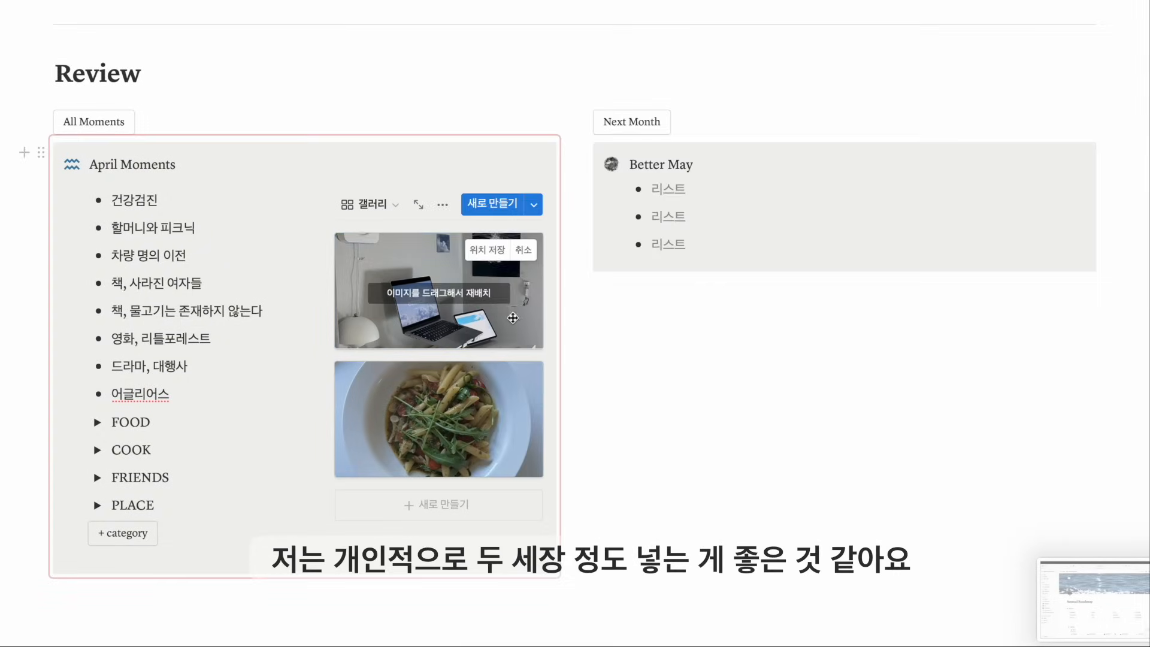
left_click_drag(523, 300, 514, 308)
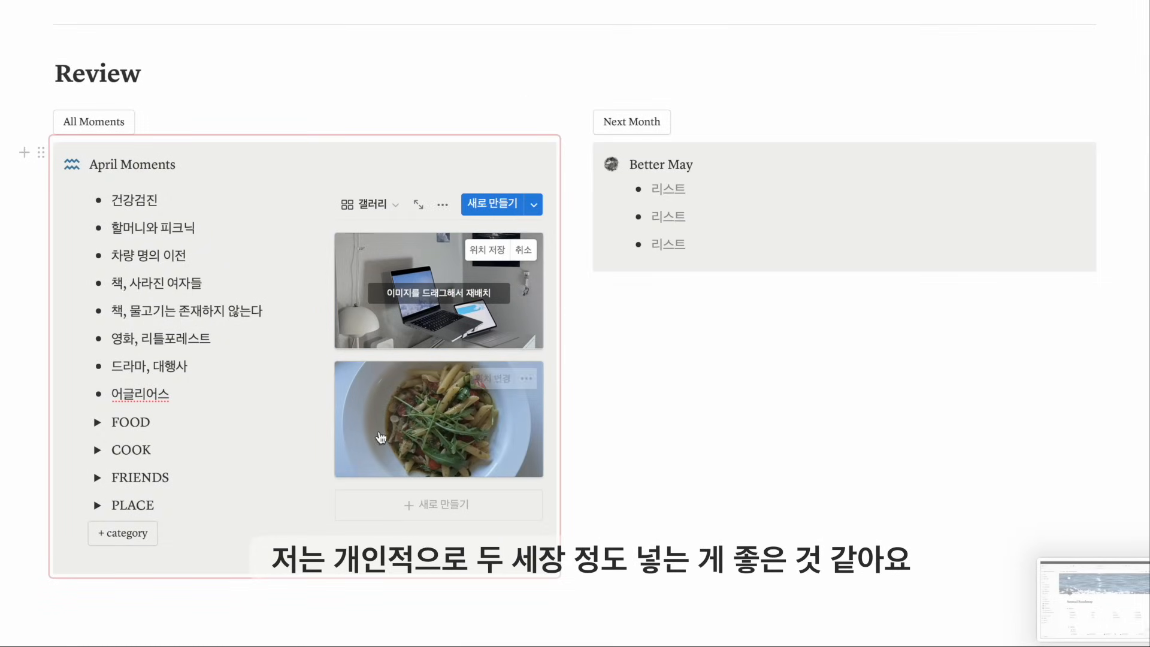
left_click(282, 398)
left_click(673, 417)
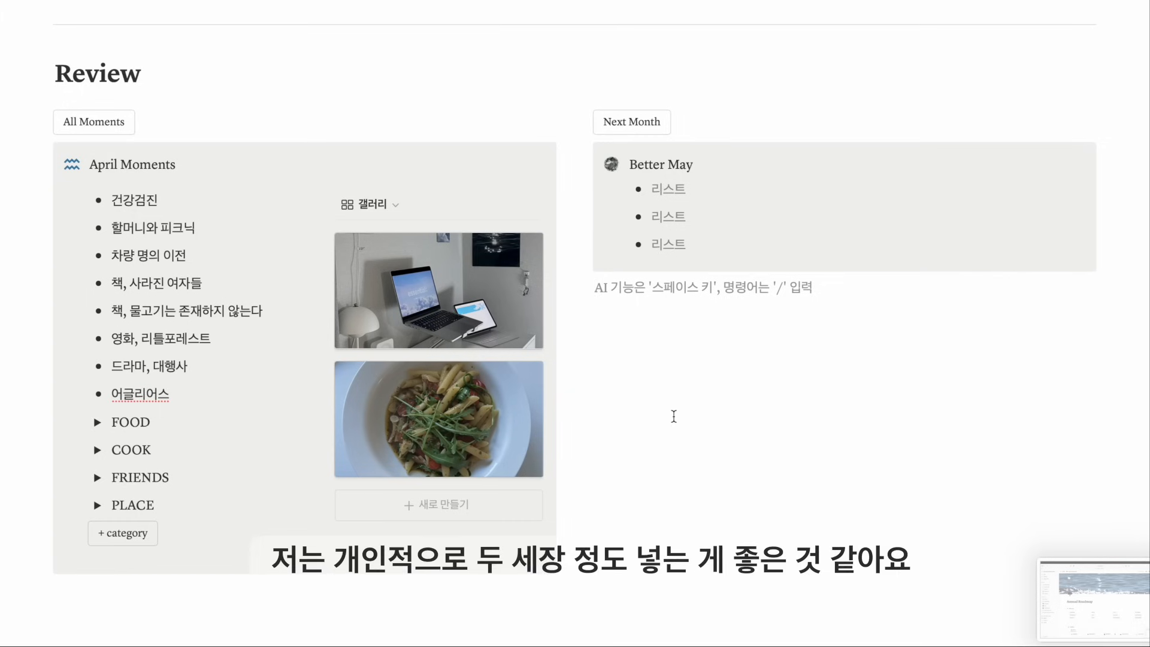
Open the All Moments overview from the Review section and look through the moments of every month
left_click(85, 129)
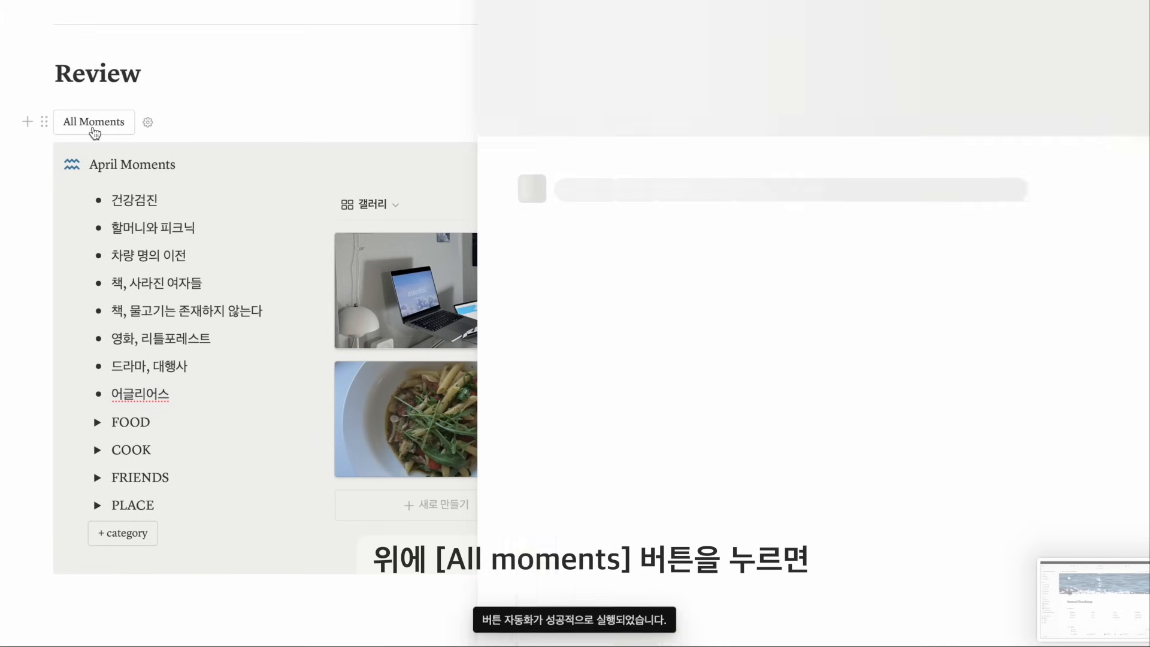
scroll(926, 271, "down", 5)
scroll(926, 271, "down", 10)
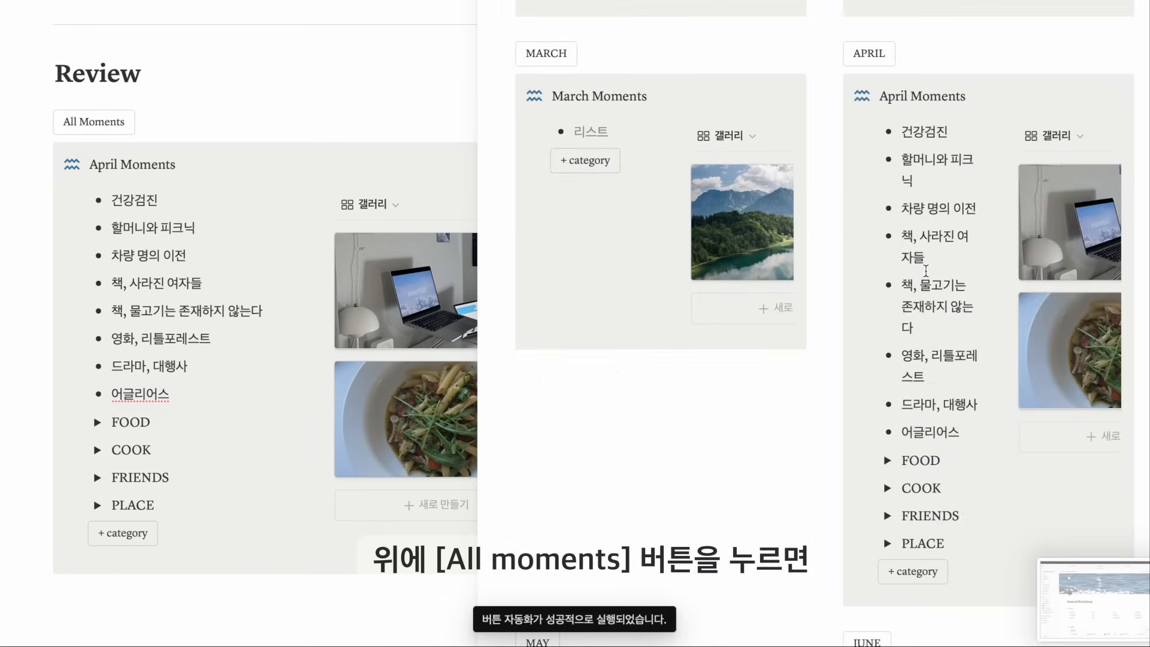
scroll(926, 271, "down", 1)
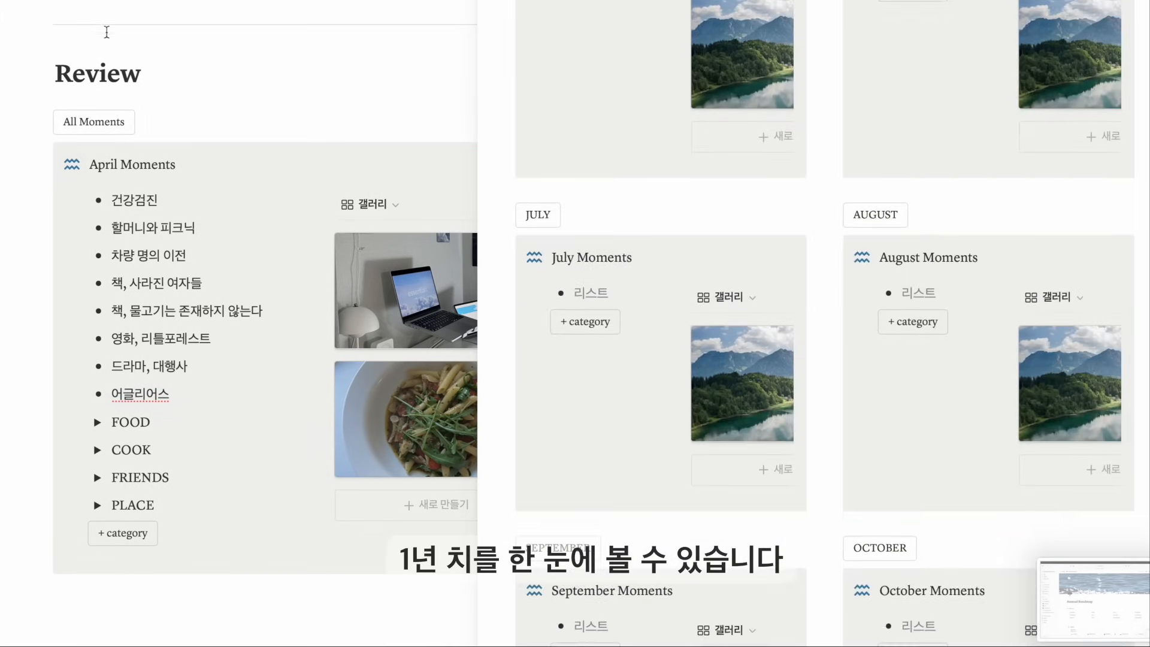
Go back to the main home page, open its Moments page and view the April Moments box
left_click(107, 1)
scroll(344, 234, "down", 2)
left_click(116, 287)
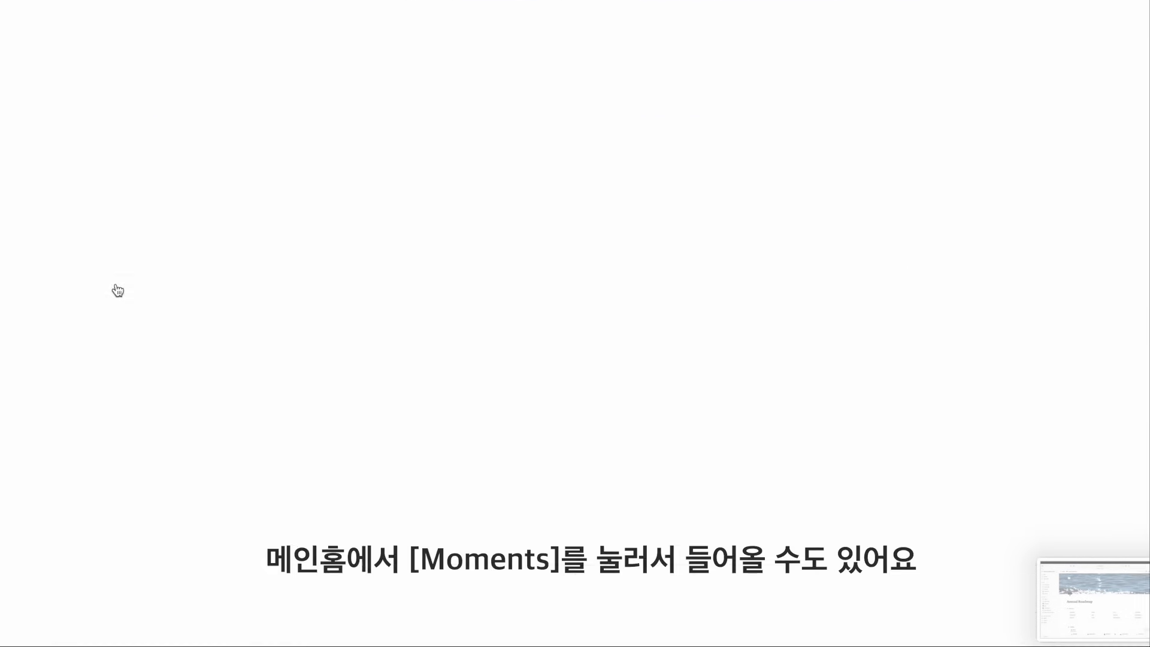
scroll(616, 286, "down", 8)
scroll(616, 286, "down", 1)
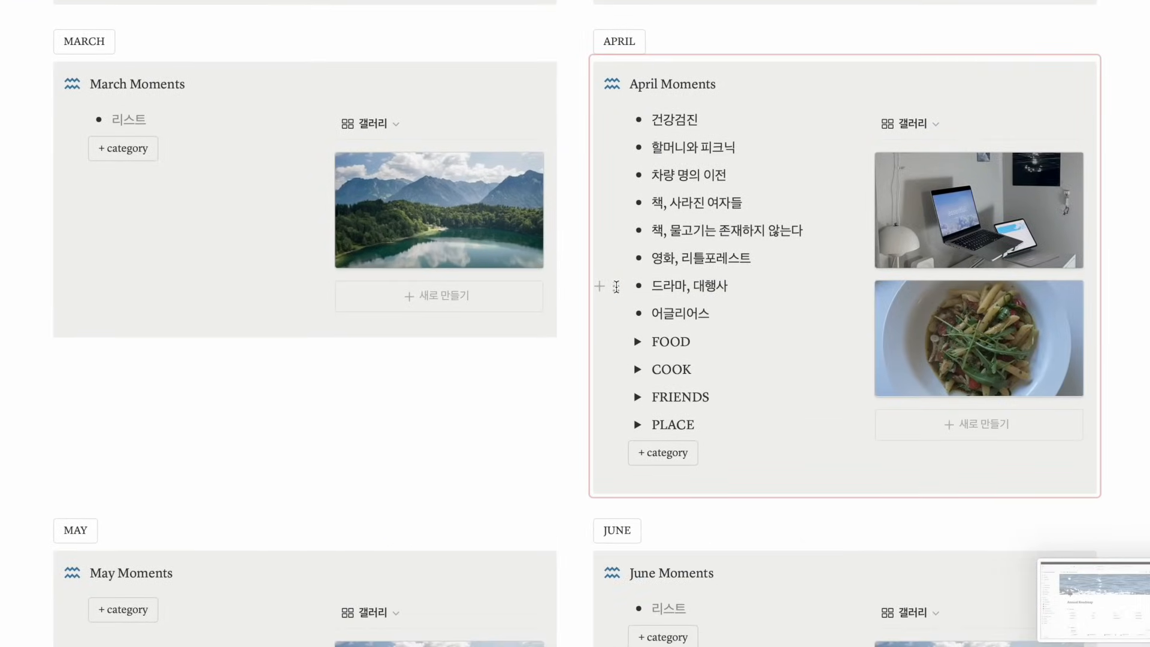
Preview April's monthly page from its month name on the Moments page, close it and return to the page's beginning
scroll(616, 286, "up", 3)
left_click(620, 178)
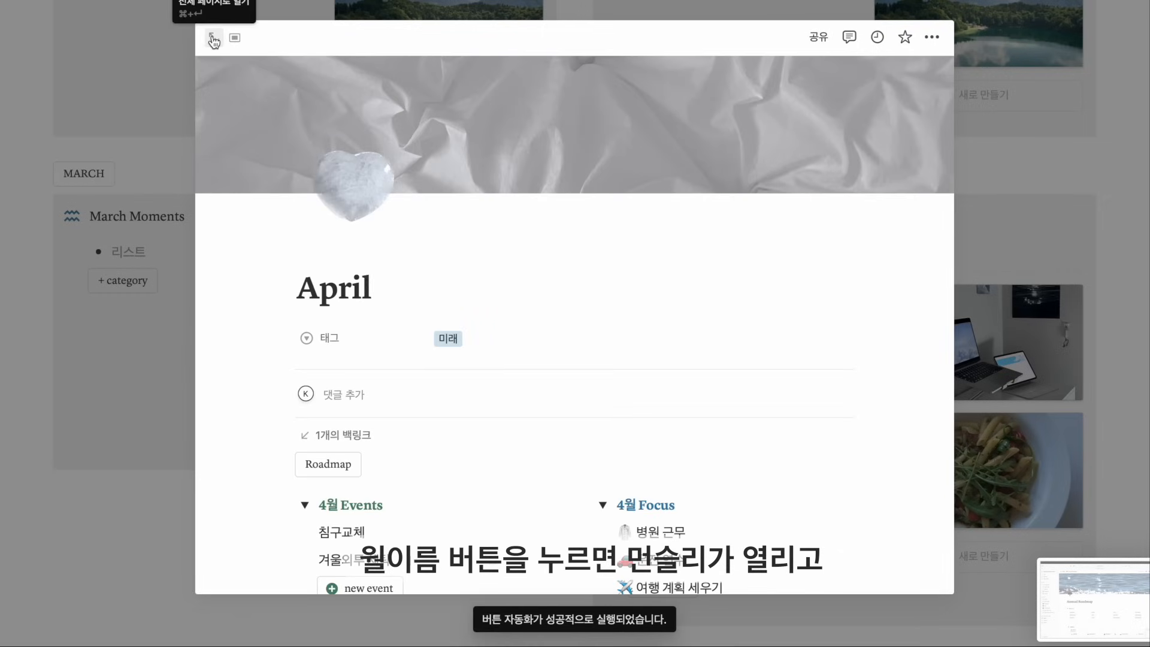
left_click(146, 47)
scroll(146, 46, "up", 10)
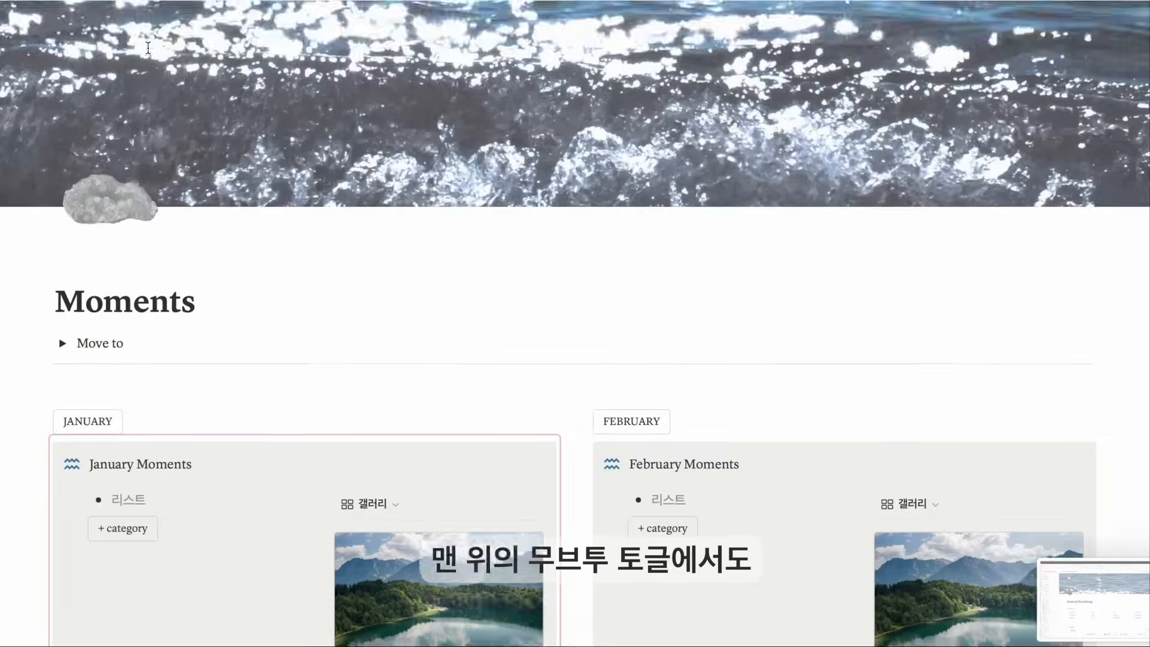
Expand the Move to toggle on the Moments page and open April's monthly page at its Review section
scroll(78, 252, "down", 2)
left_click(64, 250)
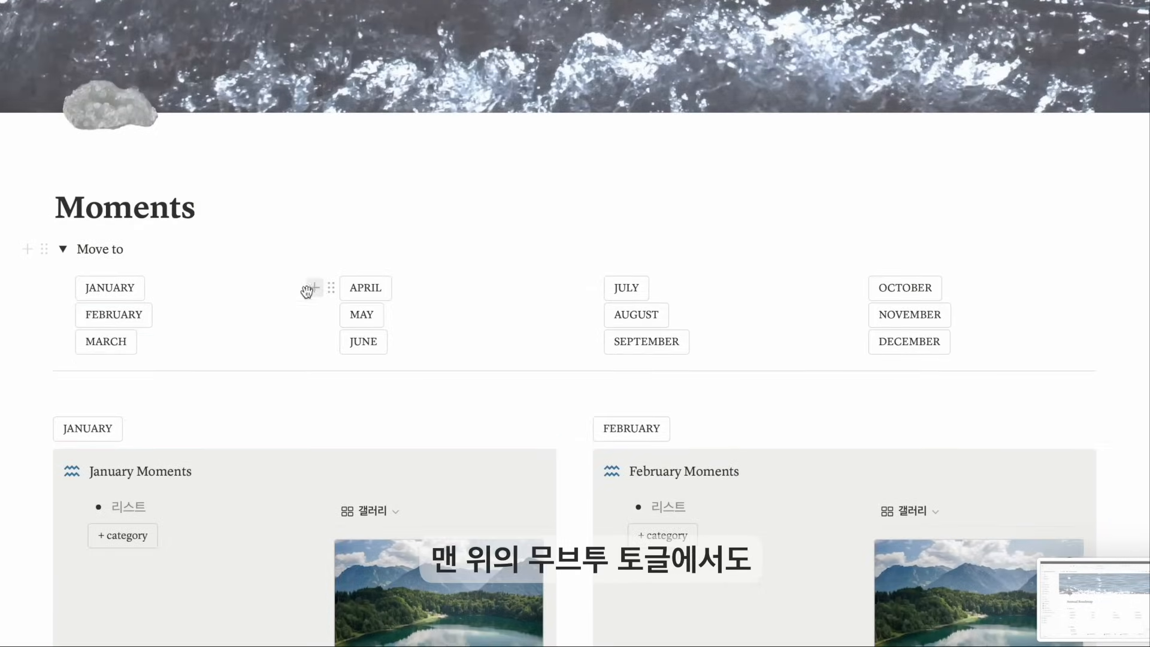
left_click(365, 289)
scroll(570, 209, "down", 15)
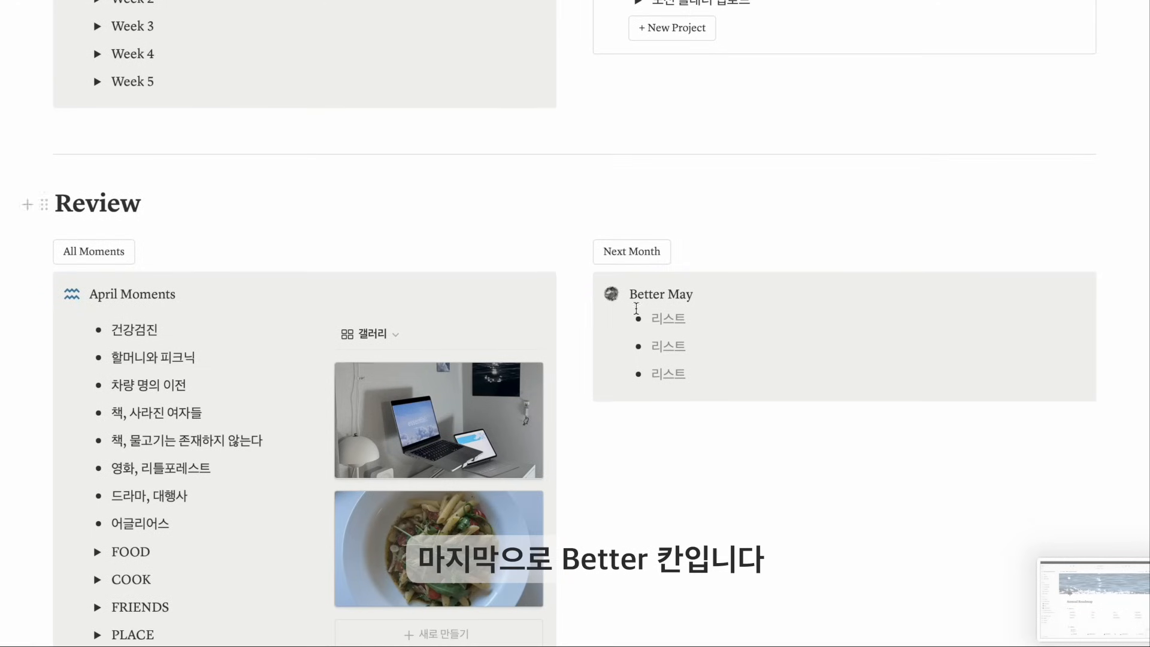
Fill the Better May list with 수면 시간 잘 지키기, 운전 연습 더 많이 해 봐야 해 and 새로운 생활 패턴 준비하기
left_click(671, 323)
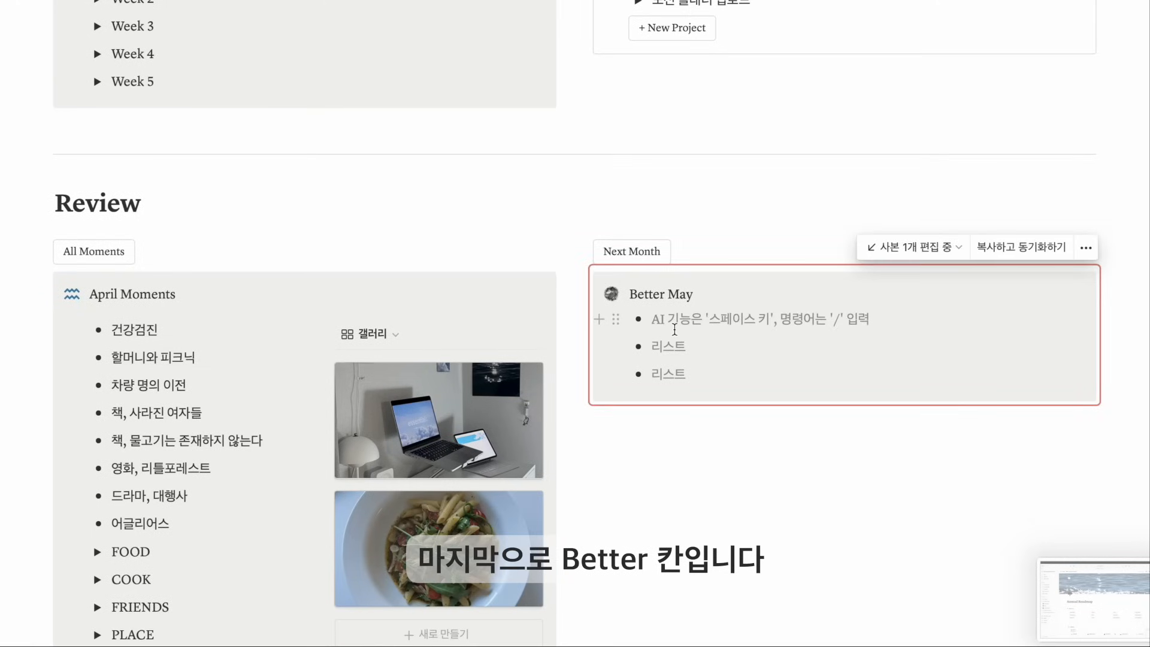
type("수면 패턴")
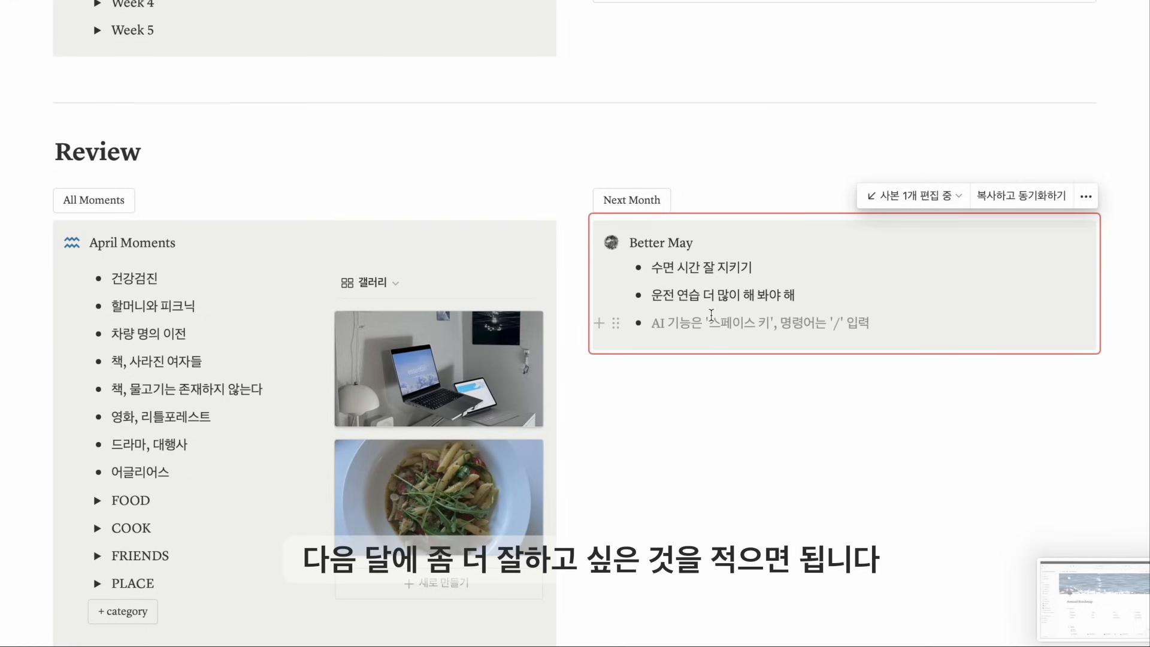
scroll(711, 314, "down", 2)
type("새로운 시")
type("활 패턴 준빟")
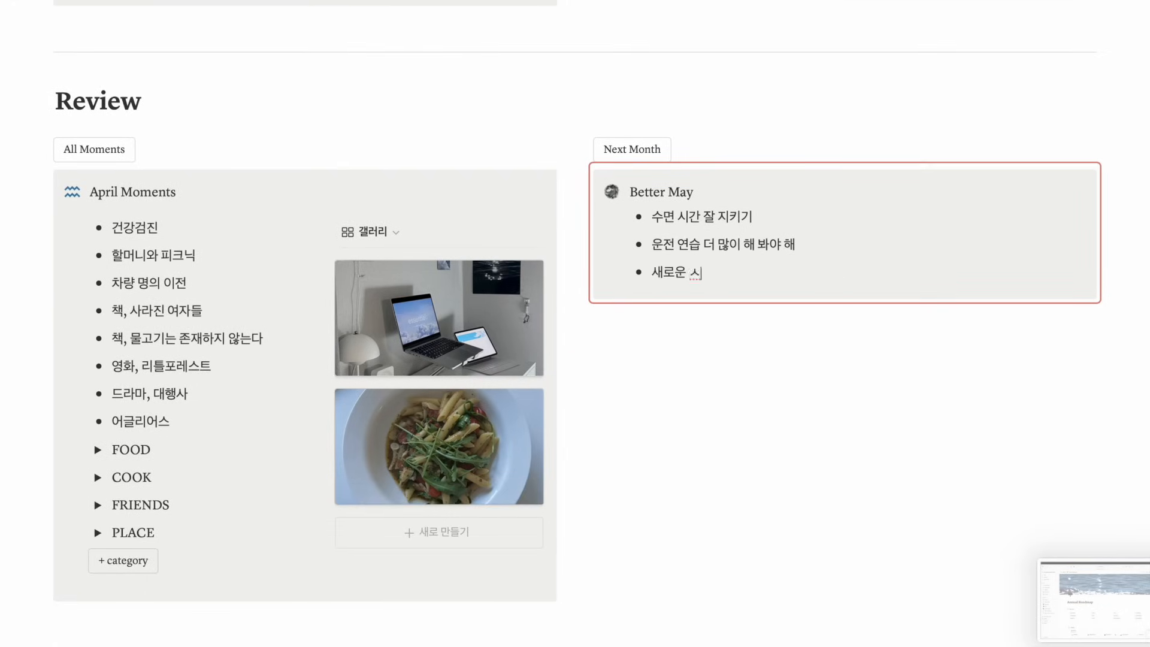
left_click(707, 384)
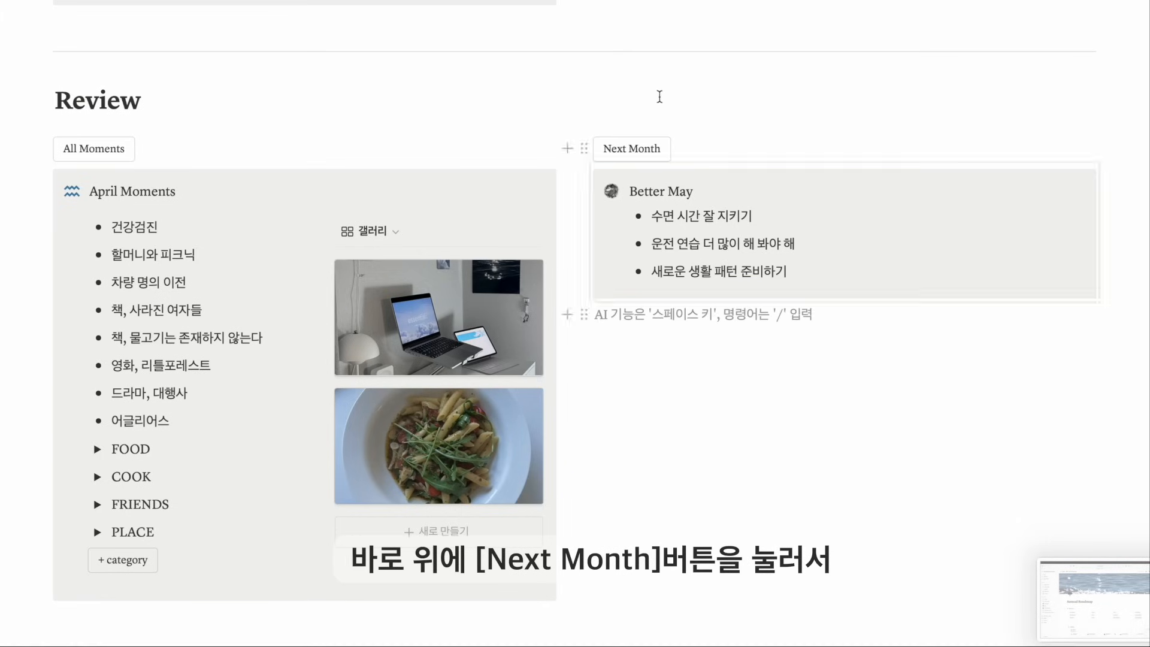
Go to next month's page from the Review section and check the Better May box in its summary area
left_click(642, 156)
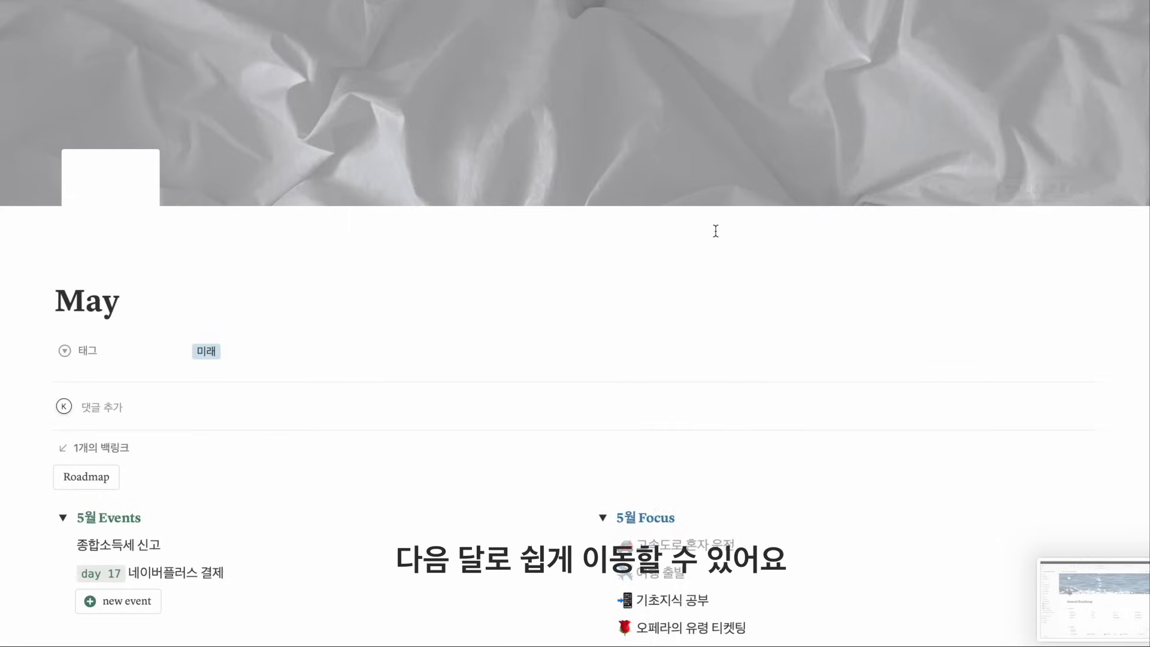
scroll(715, 231, "down", 8)
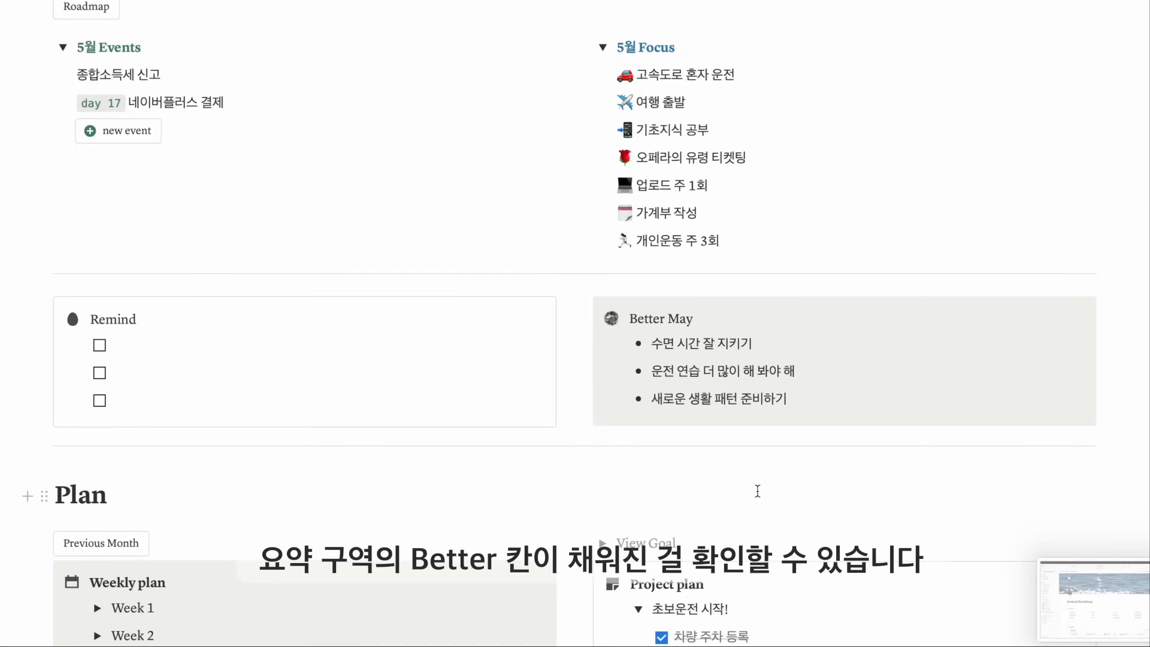
scroll(758, 491, "down", 1)
scroll(539, 359, "up", 9)
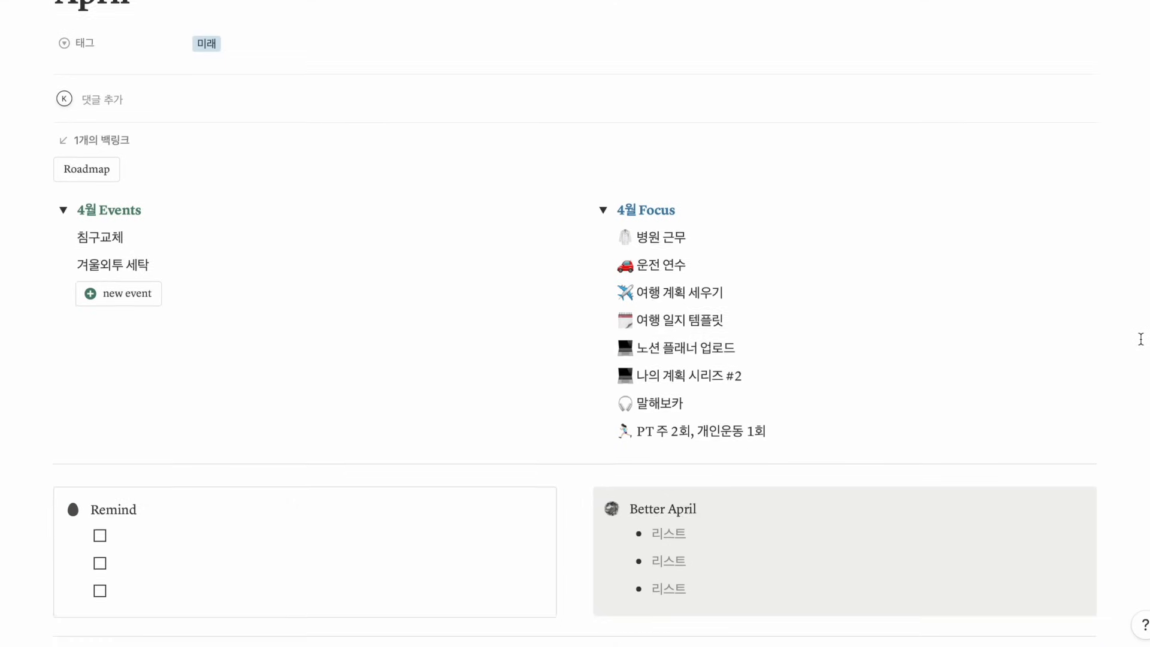
scroll(1141, 336, "down", 10)
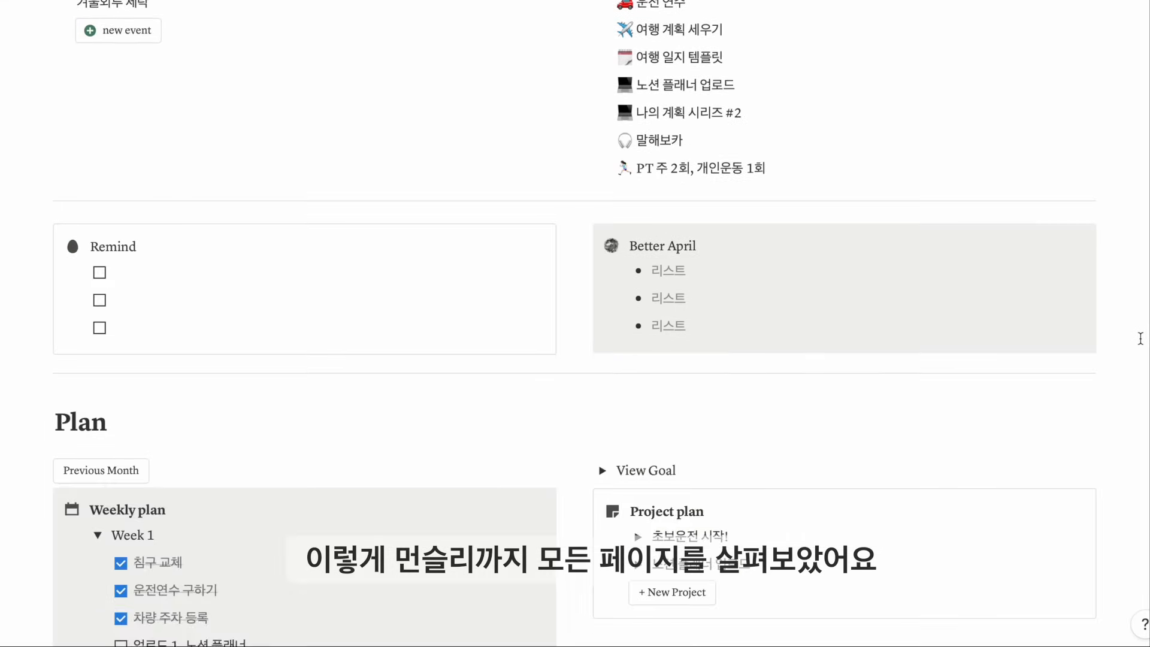
scroll(1140, 339, "down", 10)
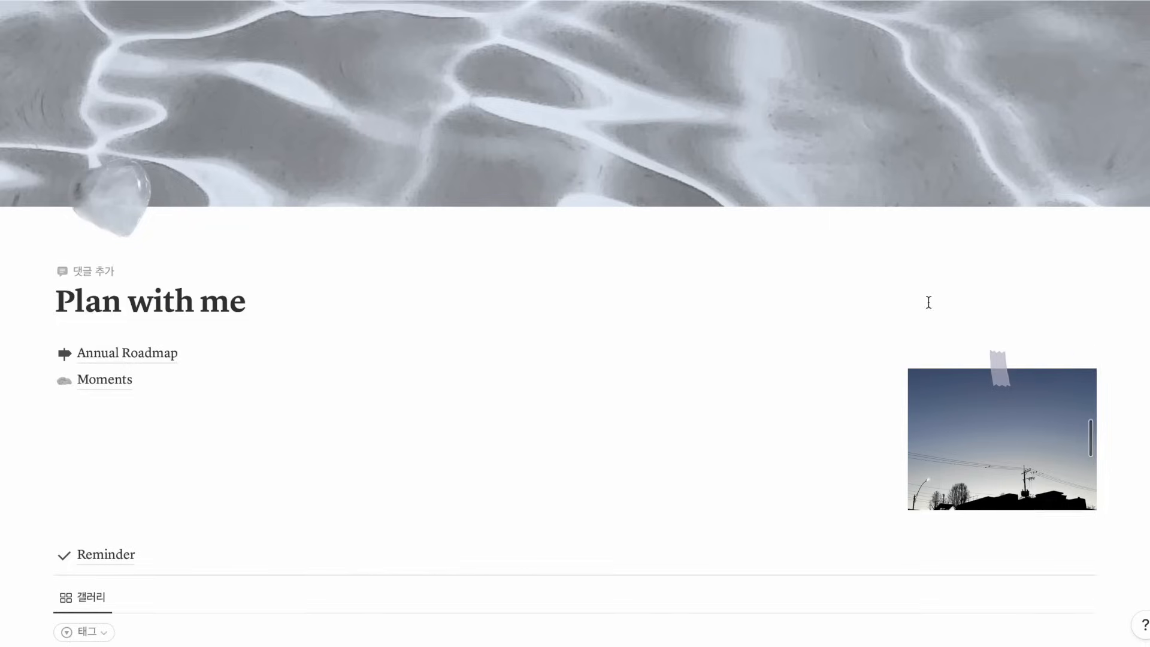
Open the December page from the home gallery, preview the Next year page from its Review section and close it
scroll(929, 303, "down", 5)
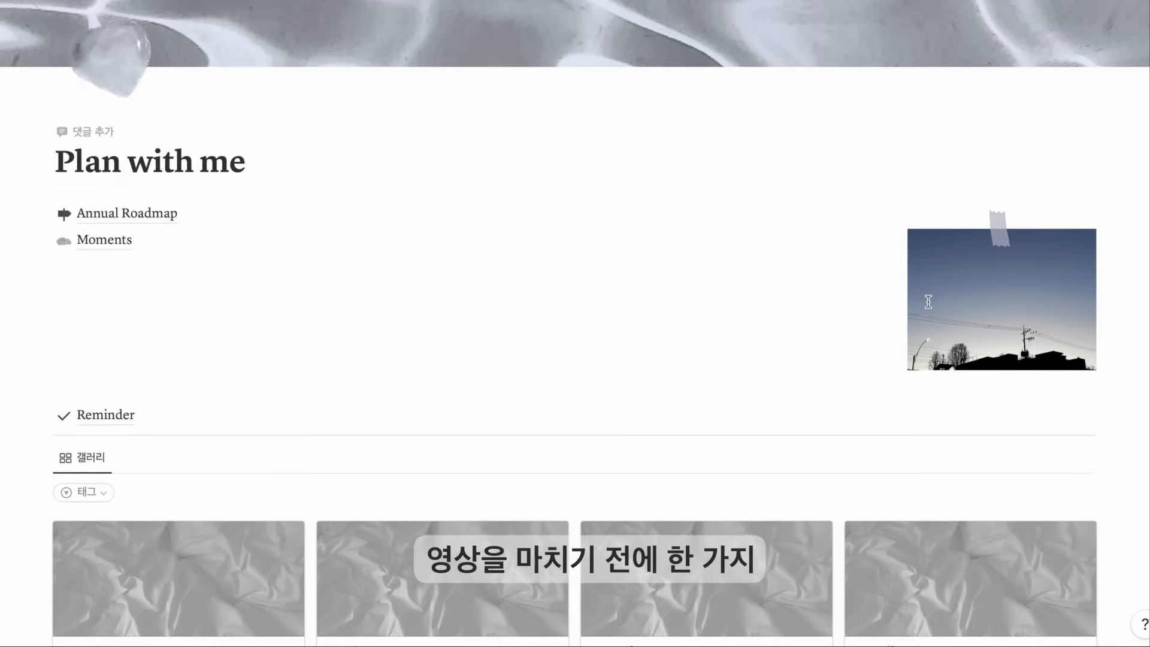
scroll(930, 309, "down", 7)
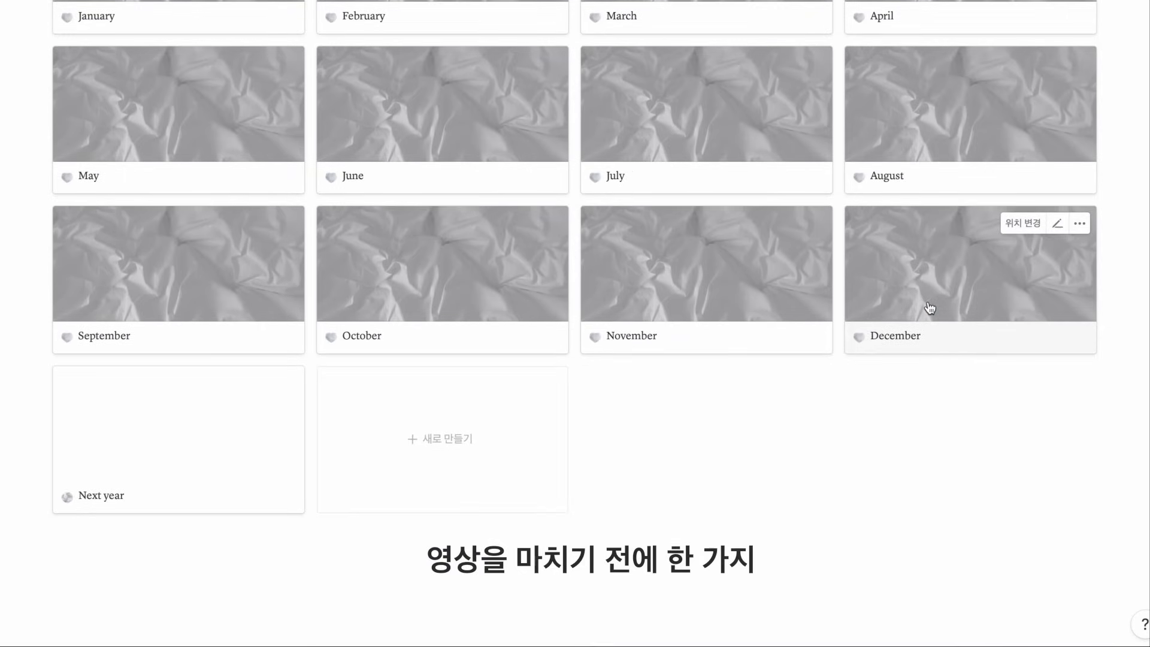
left_click(940, 269)
scroll(940, 271, "down", 8)
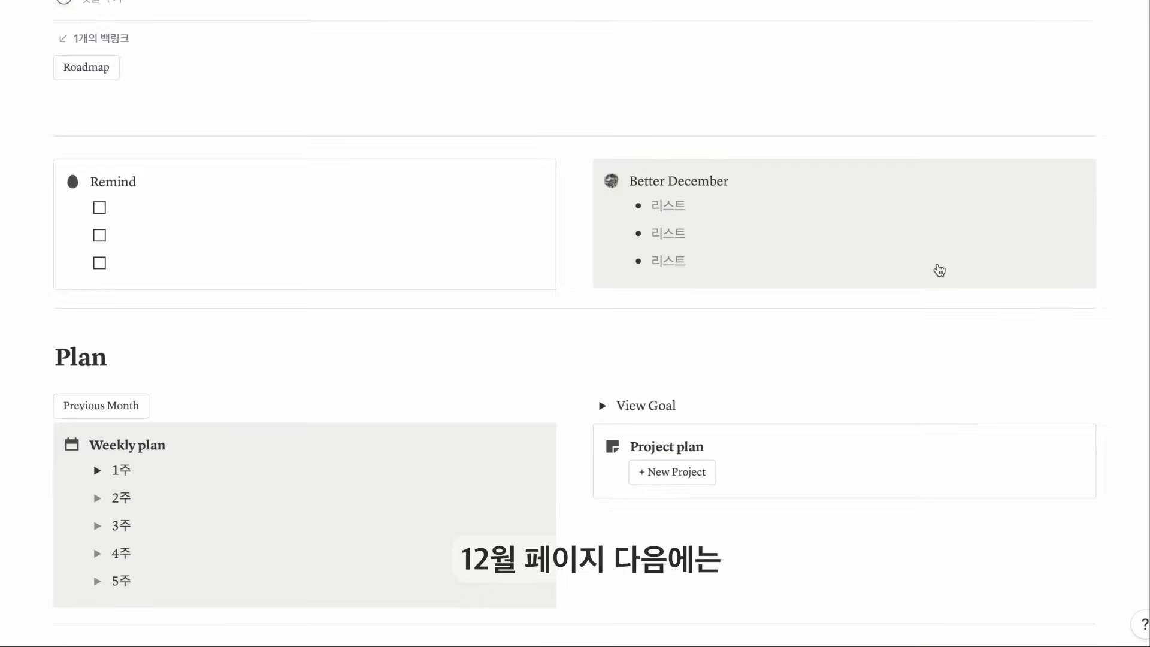
scroll(939, 271, "down", 7)
left_click(648, 250)
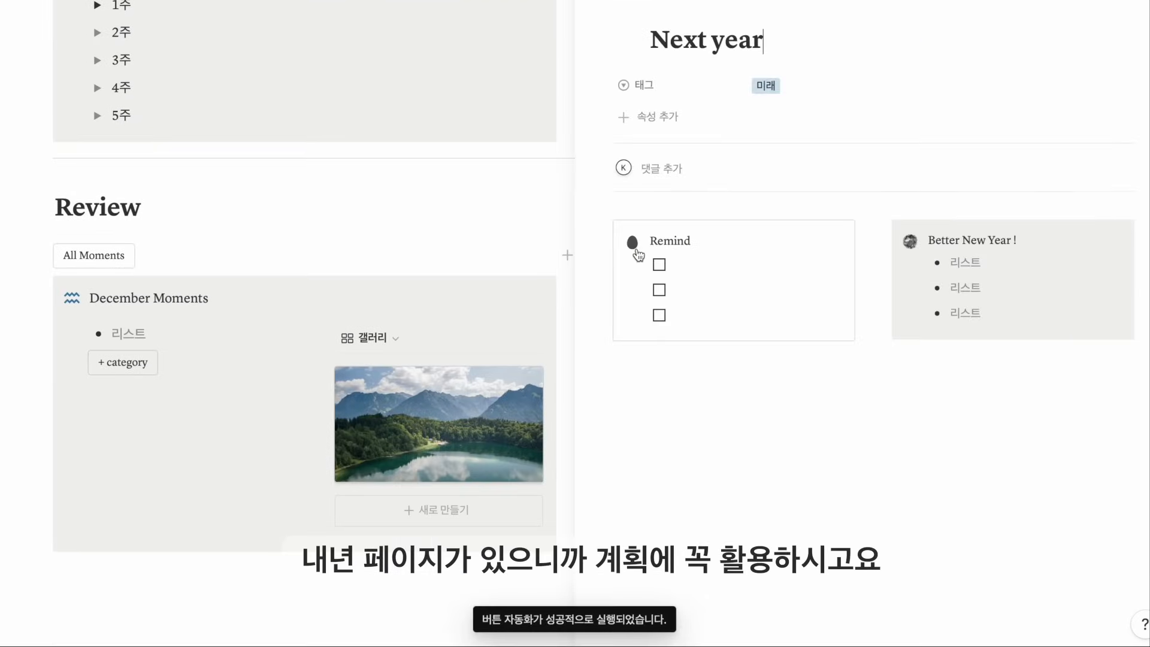
left_click(543, 180)
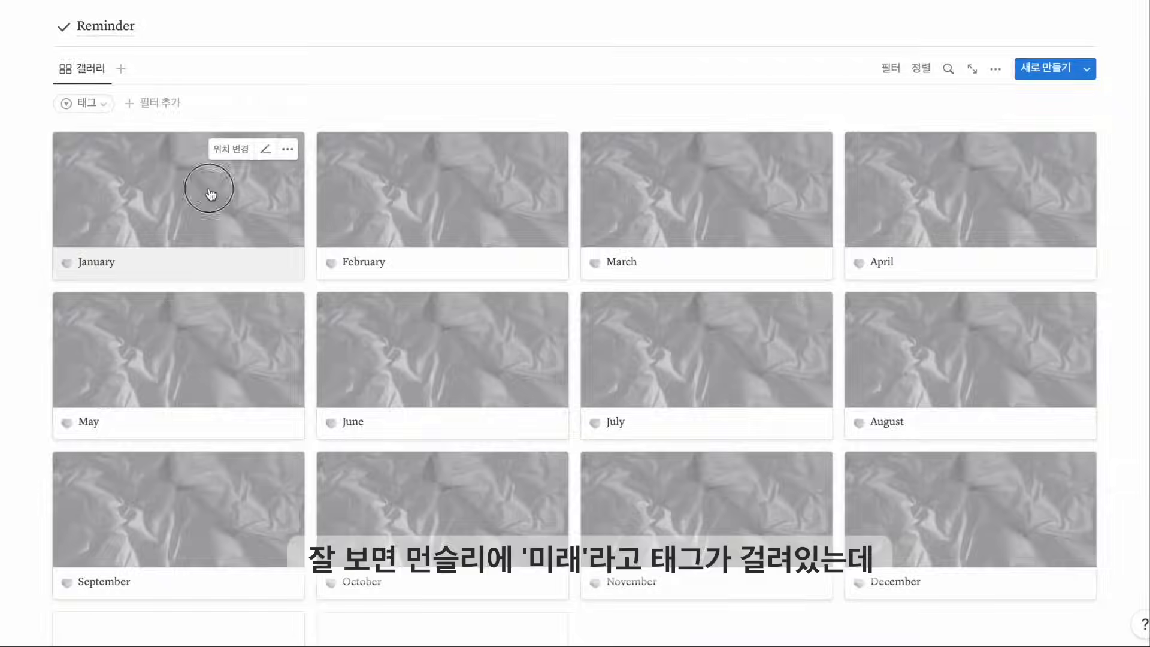
Set the 태그 property of the January, February and March pages to 과거
left_click(219, 192)
scroll(207, 282, "down", 1)
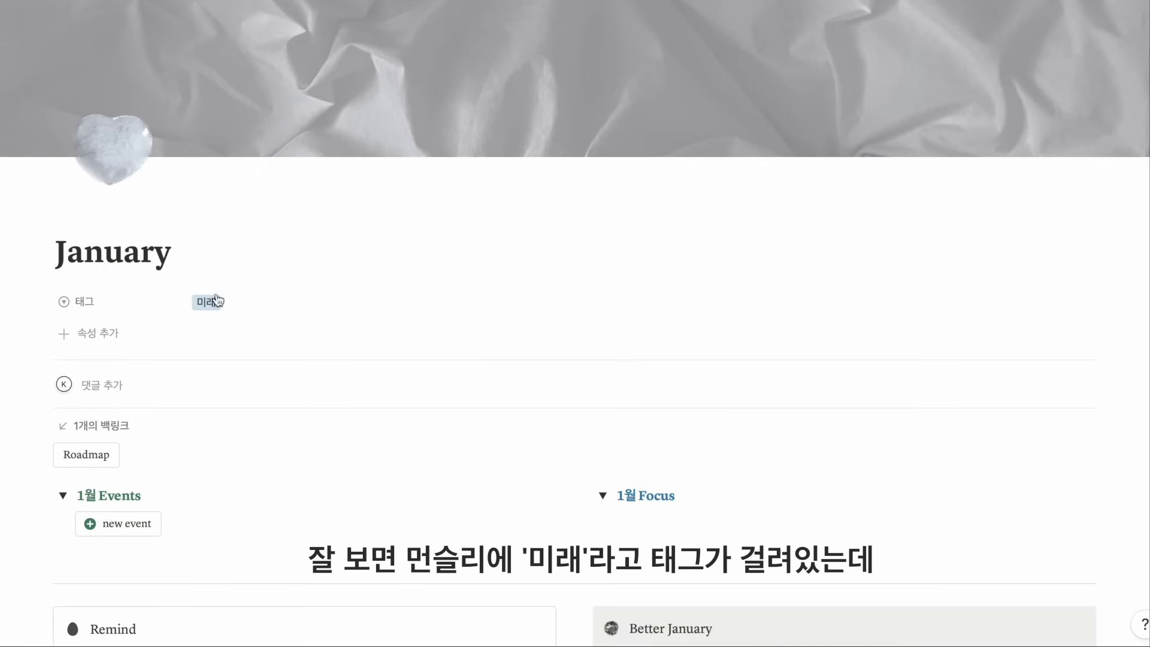
scroll(126, 65, "up", 1)
left_click(206, 351)
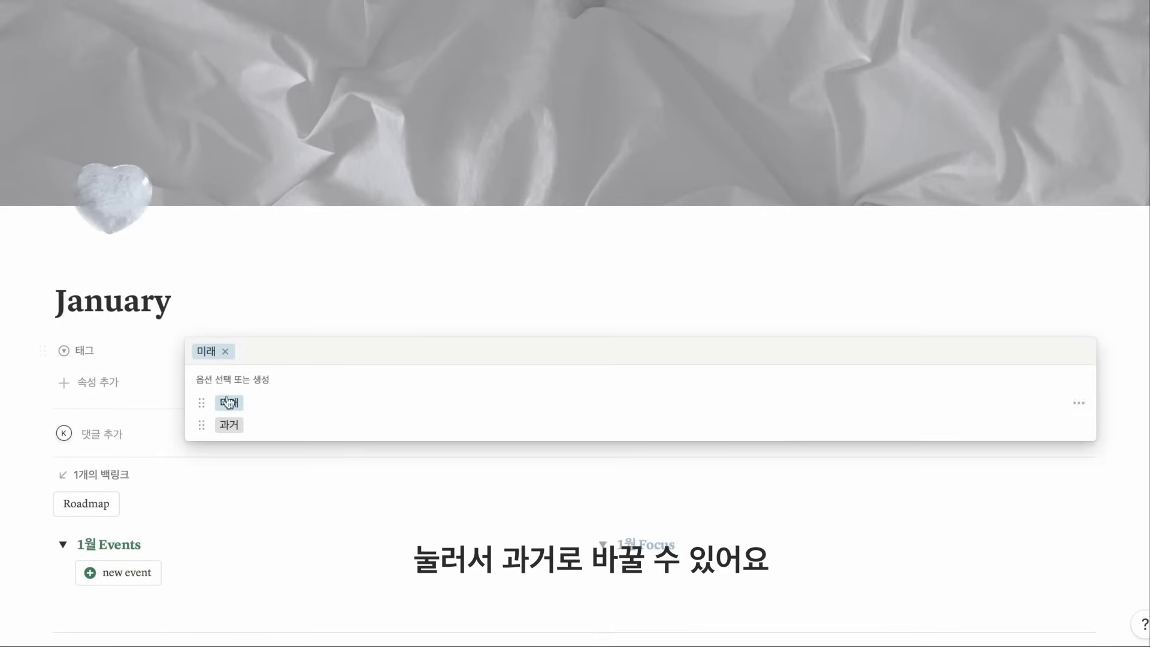
left_click(228, 428)
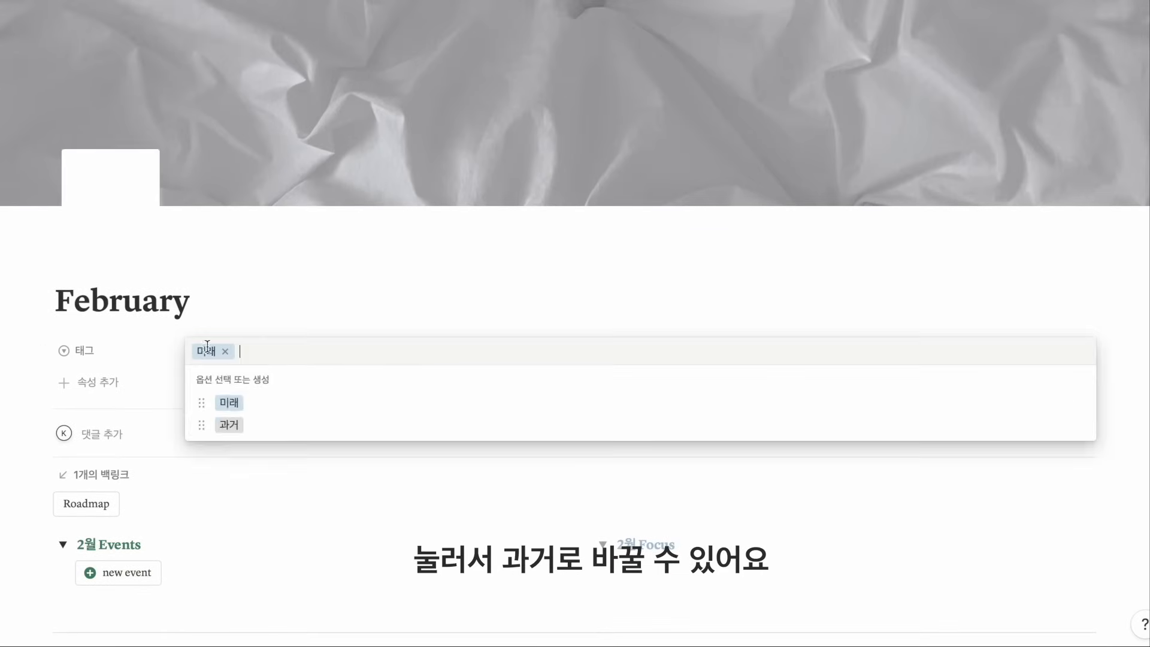
left_click(226, 427)
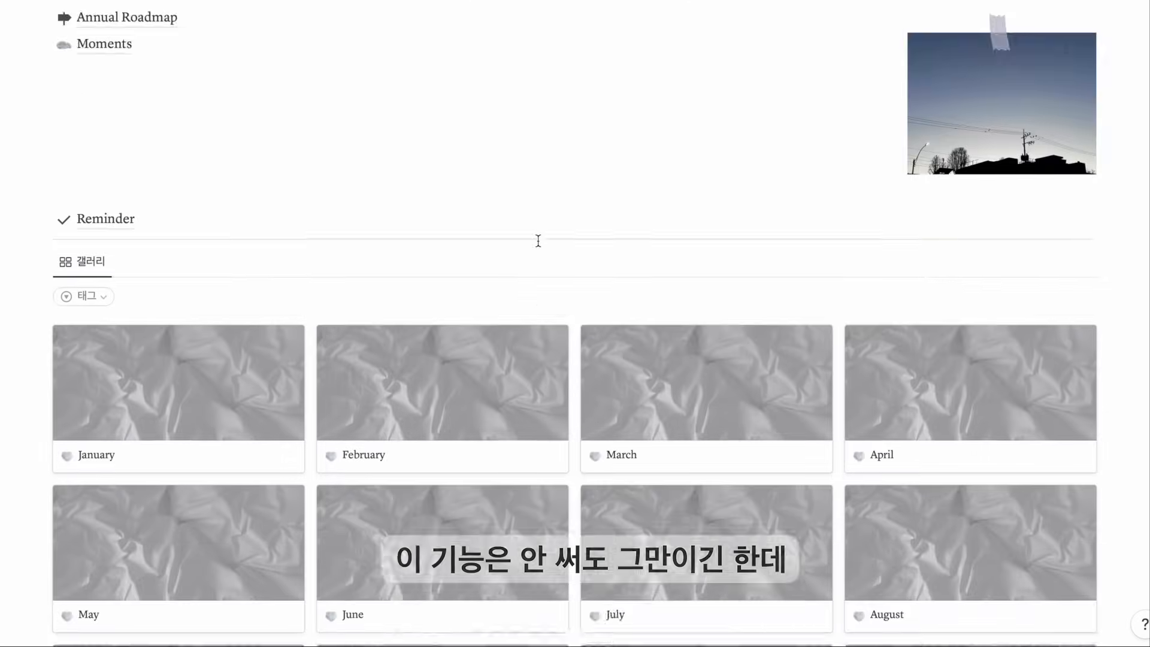
Filter the monthly gallery on the home page to show only pages whose 태그 is 미래
scroll(538, 241, "down", 3)
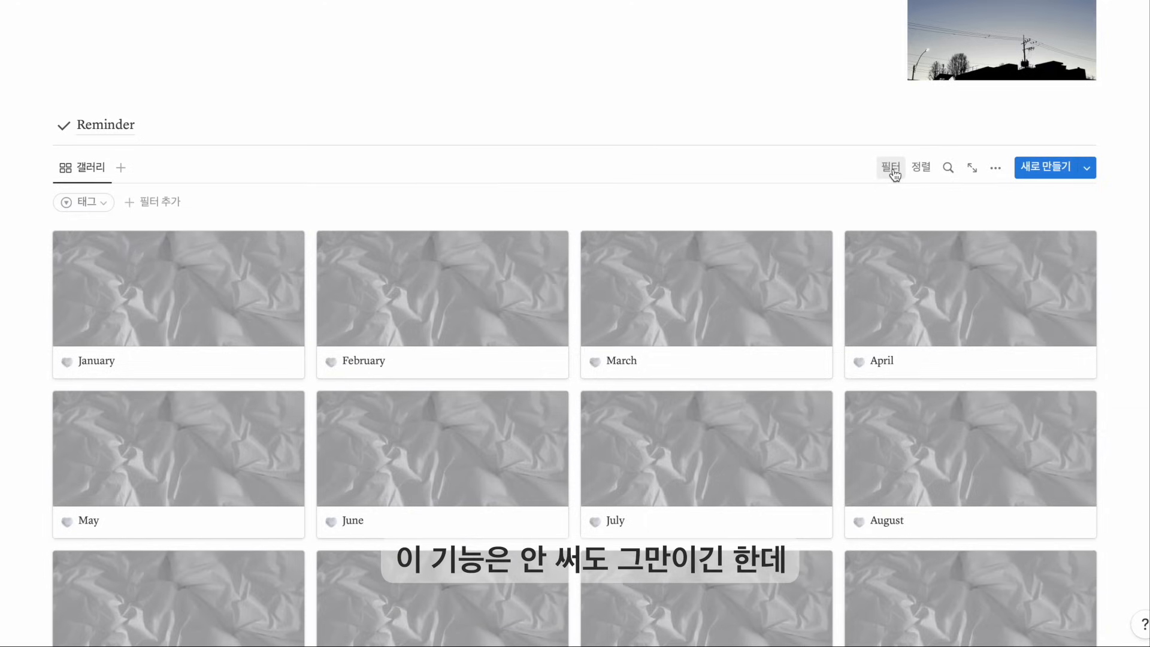
left_click(101, 202)
left_click(18, 280)
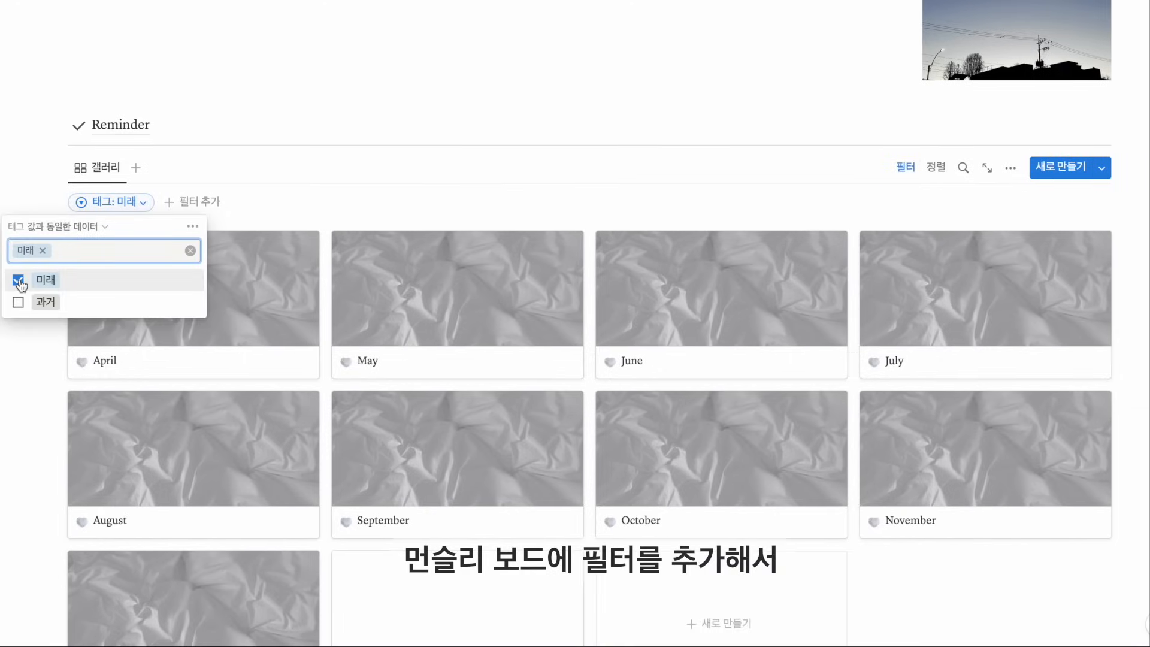
scroll(300, 185, "down", 2)
Set the 태그 property of the April, May and June pages in the filtered monthly gallery to 과거
left_click(305, 143)
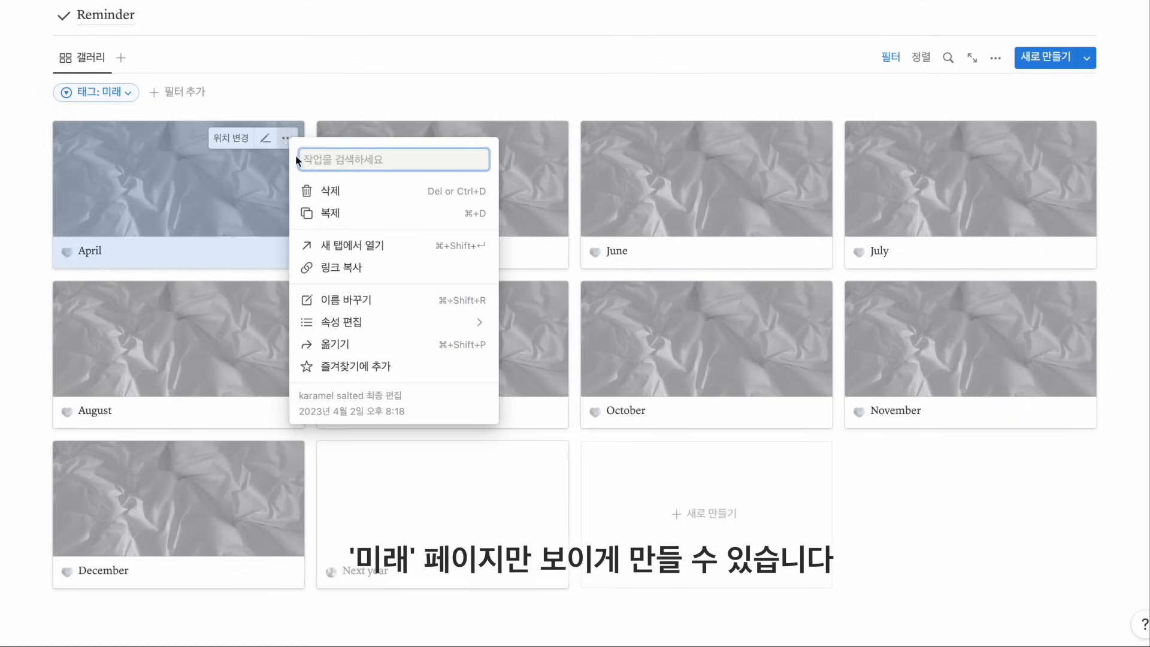
mouse_move(435, 328)
left_click(588, 343)
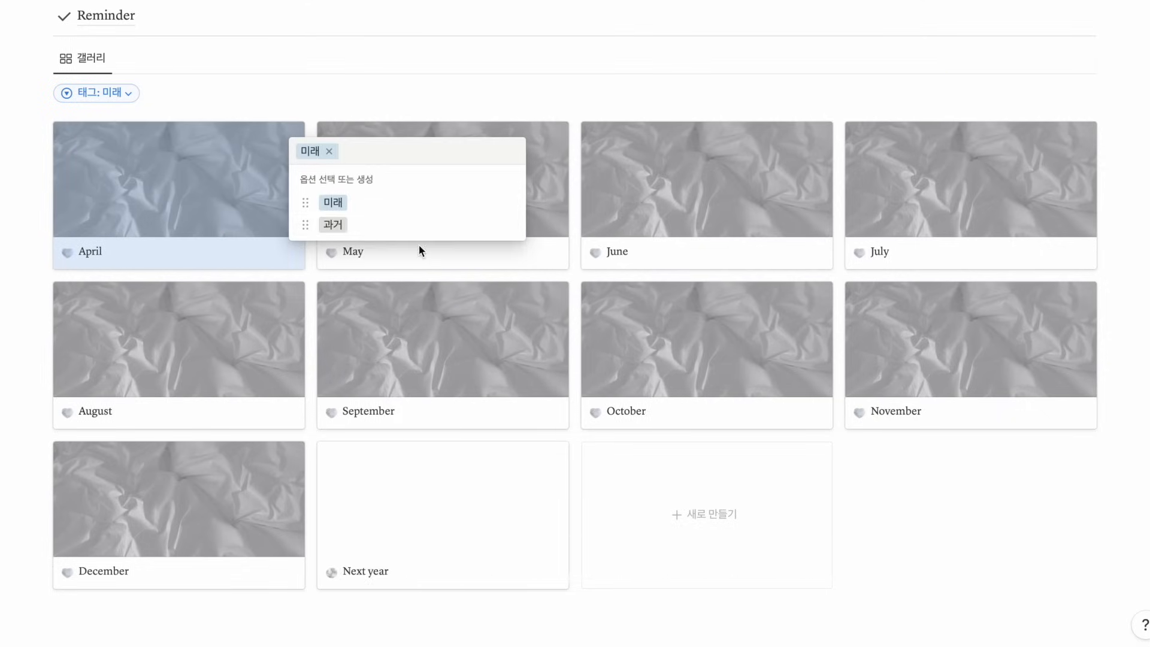
left_click(390, 227)
left_click(289, 140)
mouse_move(435, 324)
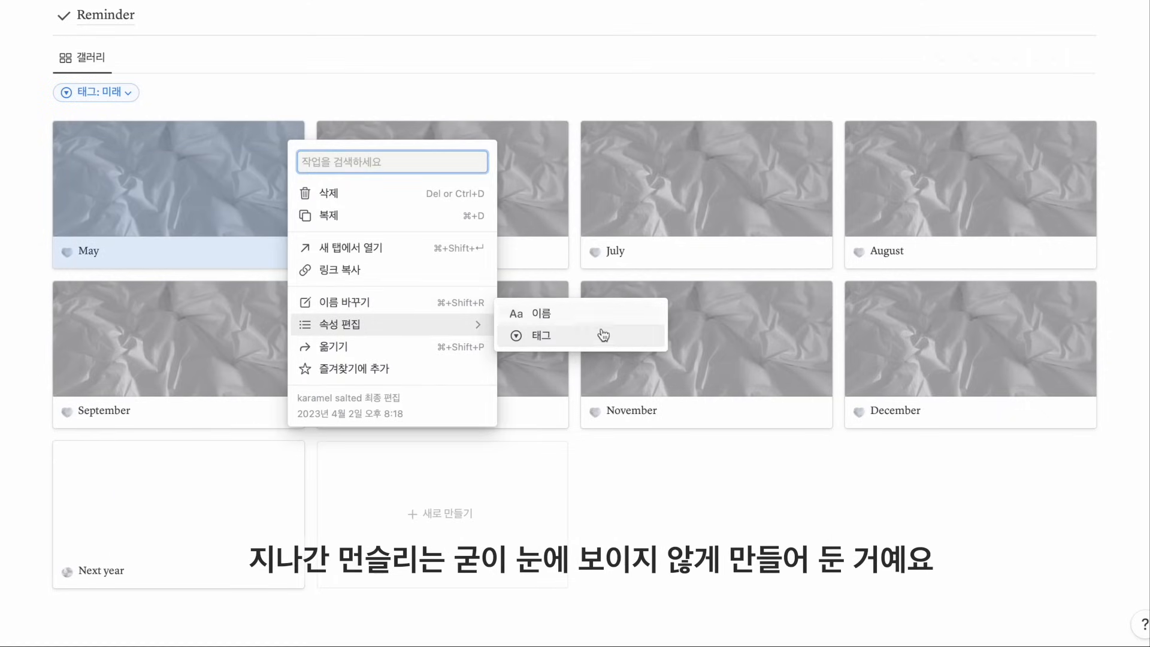
left_click(611, 341)
left_click(445, 226)
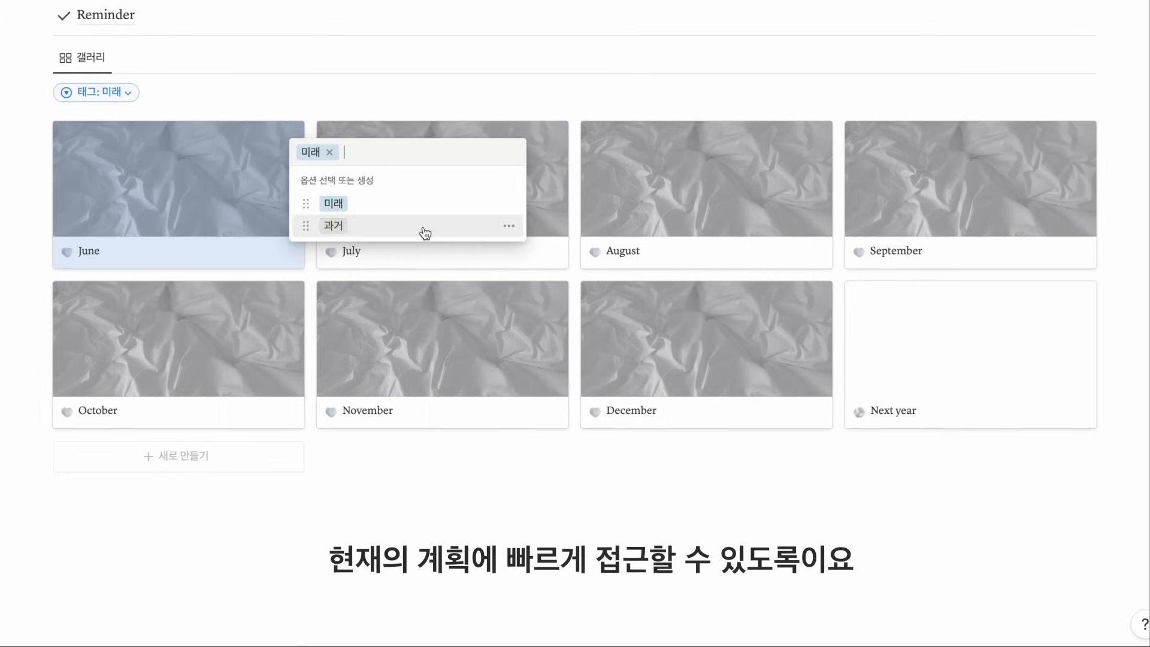
left_click(425, 231)
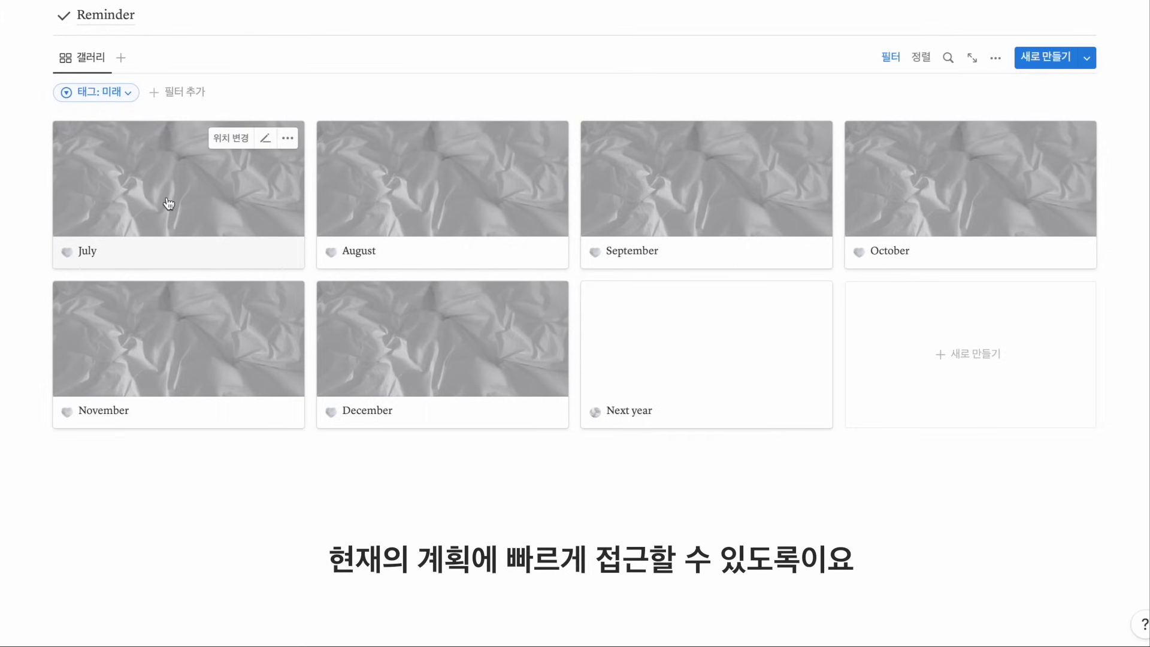
Add the 2023 home page to the favourites and open the Reminder page from the favourites list
scroll(169, 204, "up", 3)
scroll(163, 204, "down", 2)
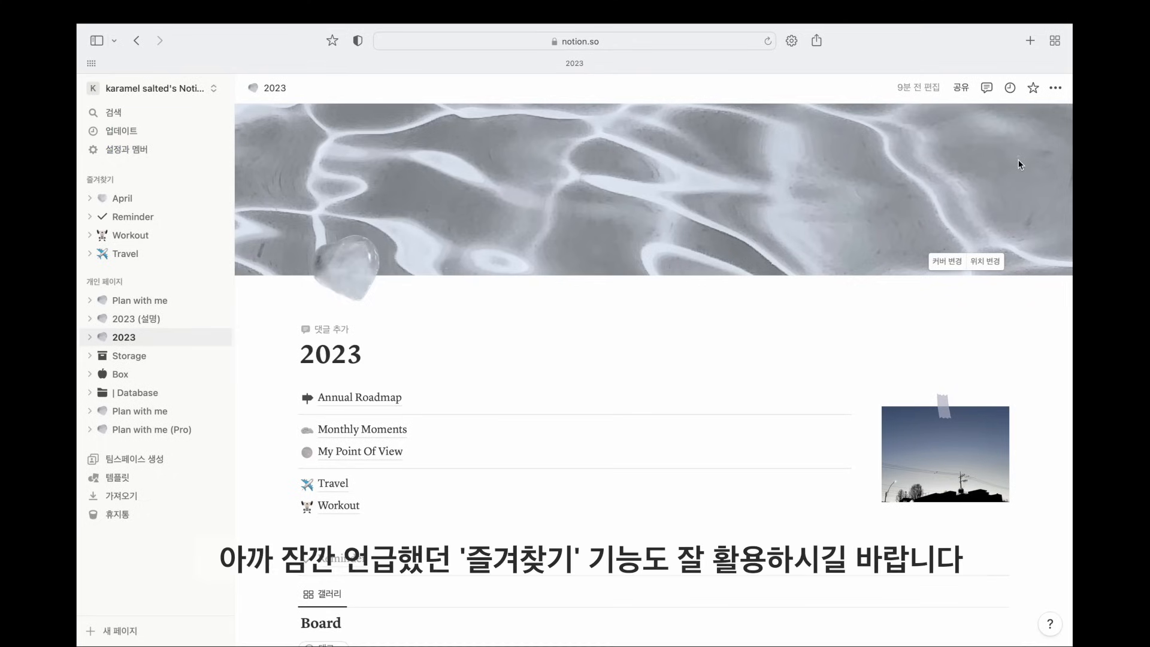
left_click(1034, 88)
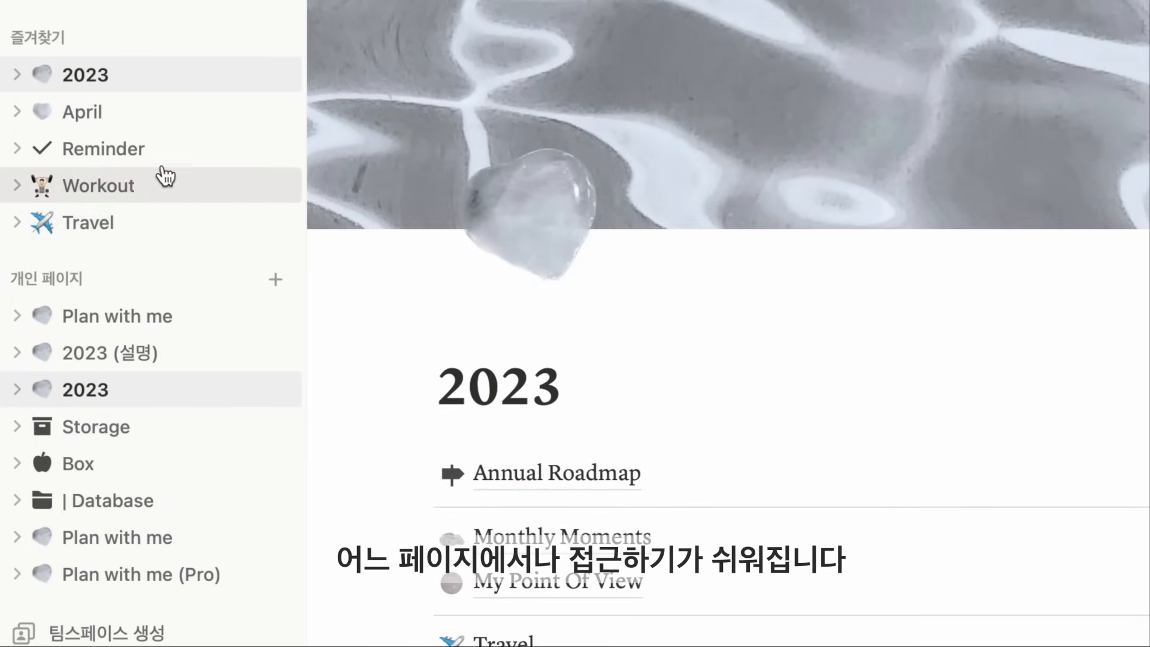
left_click(171, 153)
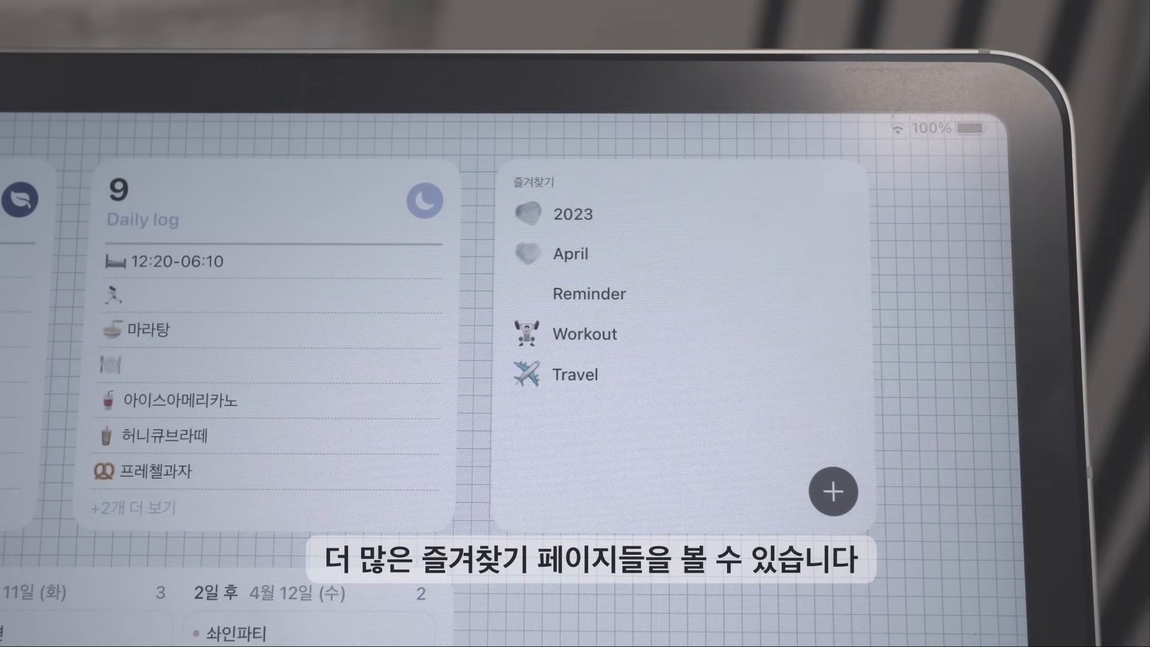
left_click(602, 473)
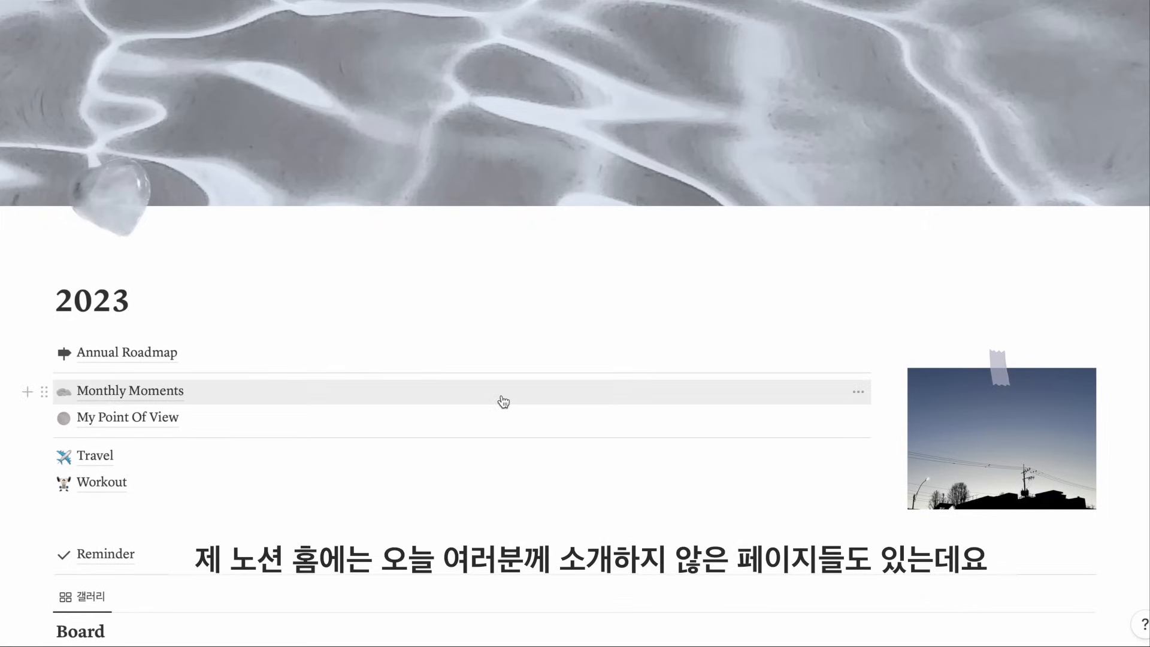
Open the Travel page from the 2023 home page, look at its timeline and return to the home page
scroll(503, 402, "down", 1)
scroll(503, 401, "down", 5)
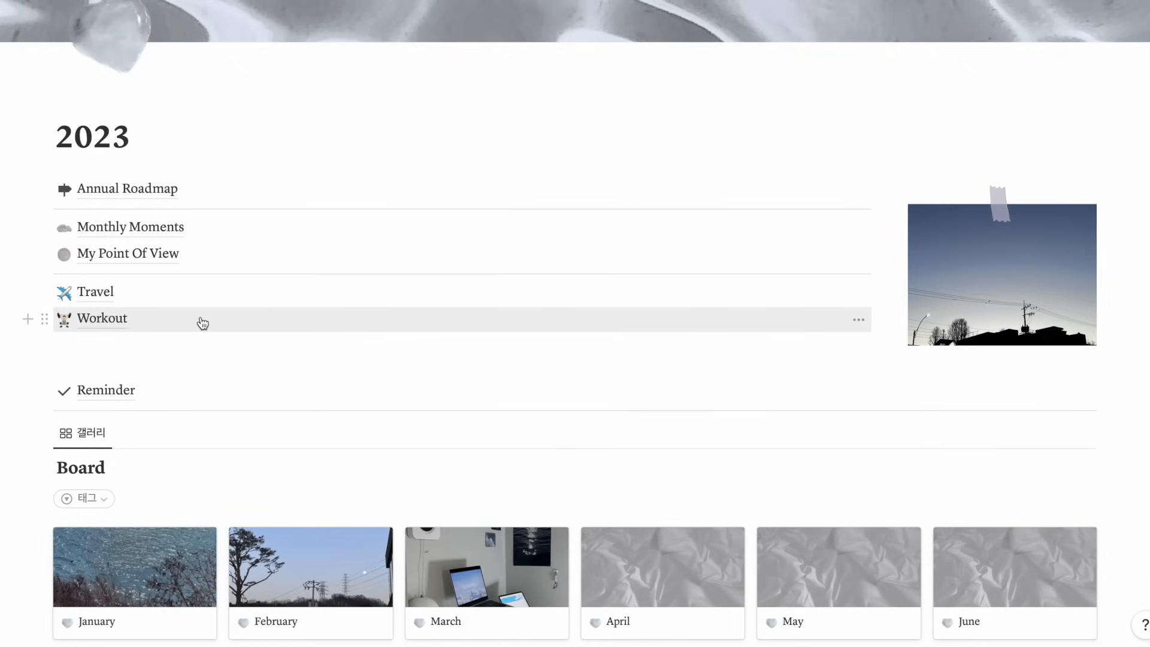
scroll(202, 322, "up", 1)
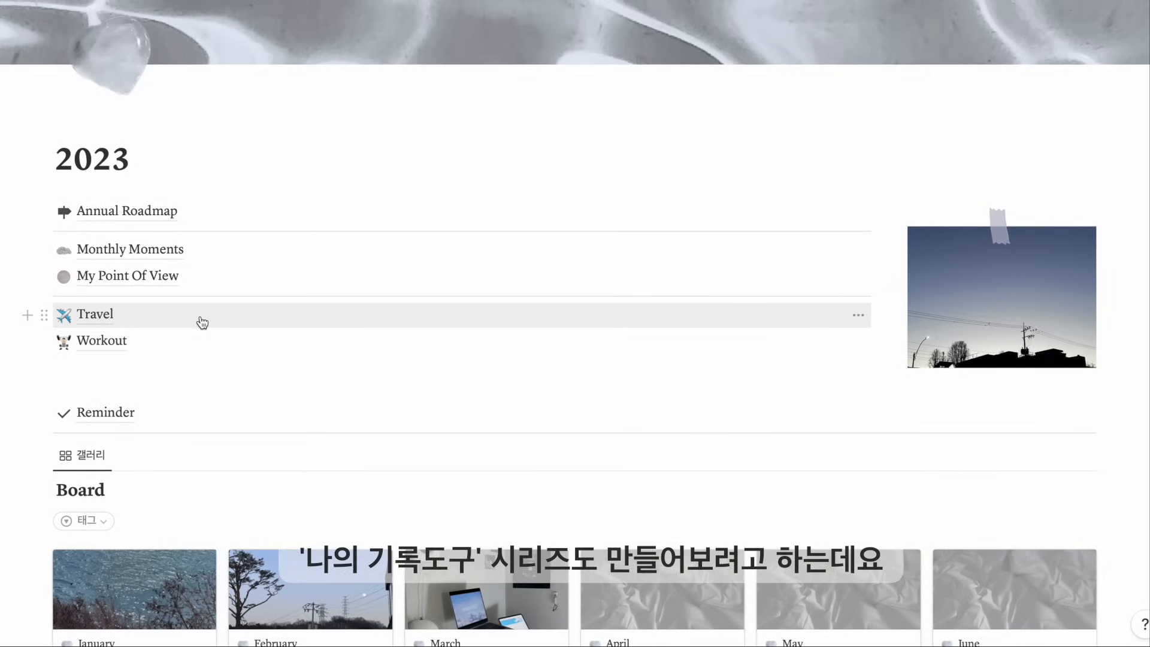
left_click(102, 314)
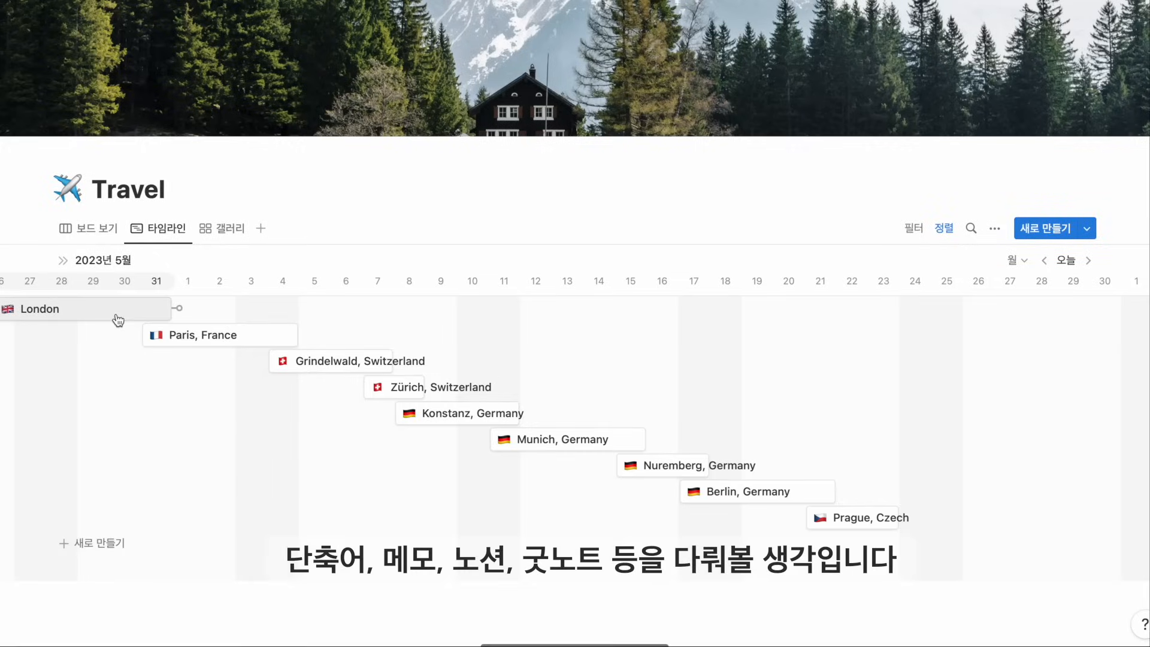
left_click(118, 321)
key("ctrl+bracketleft")
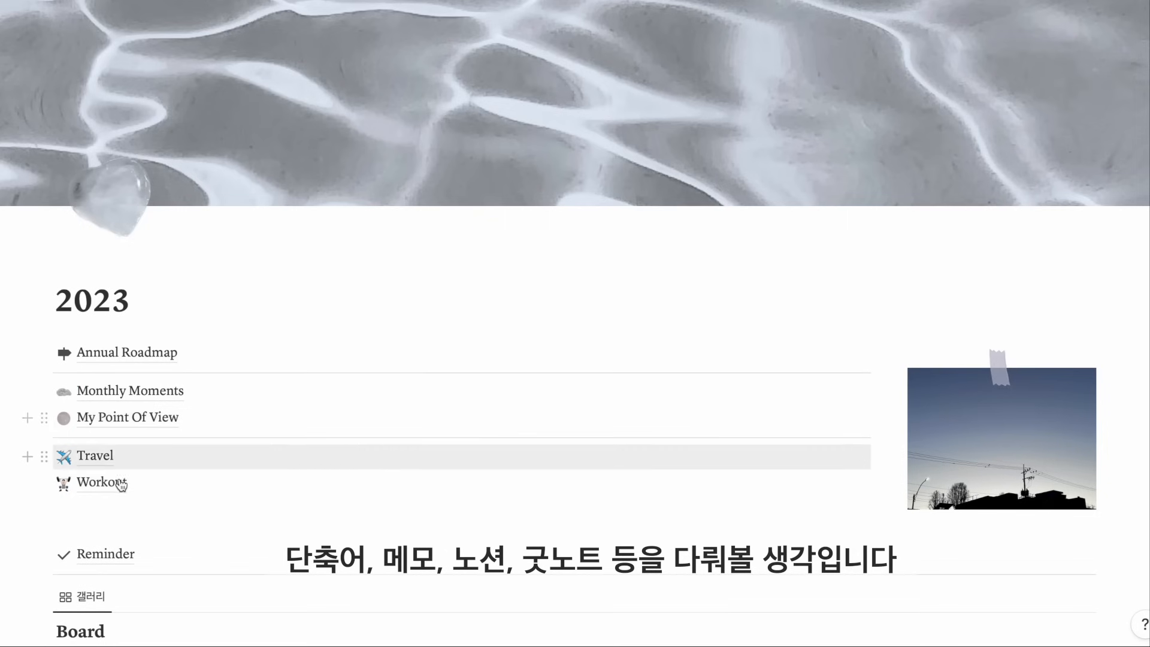
Open the Workout page, preview the PT 8회차 entry of the 운동일지 table and view its 운동방법 board
left_click(118, 480)
scroll(407, 310, "down", 4)
left_click(402, 302)
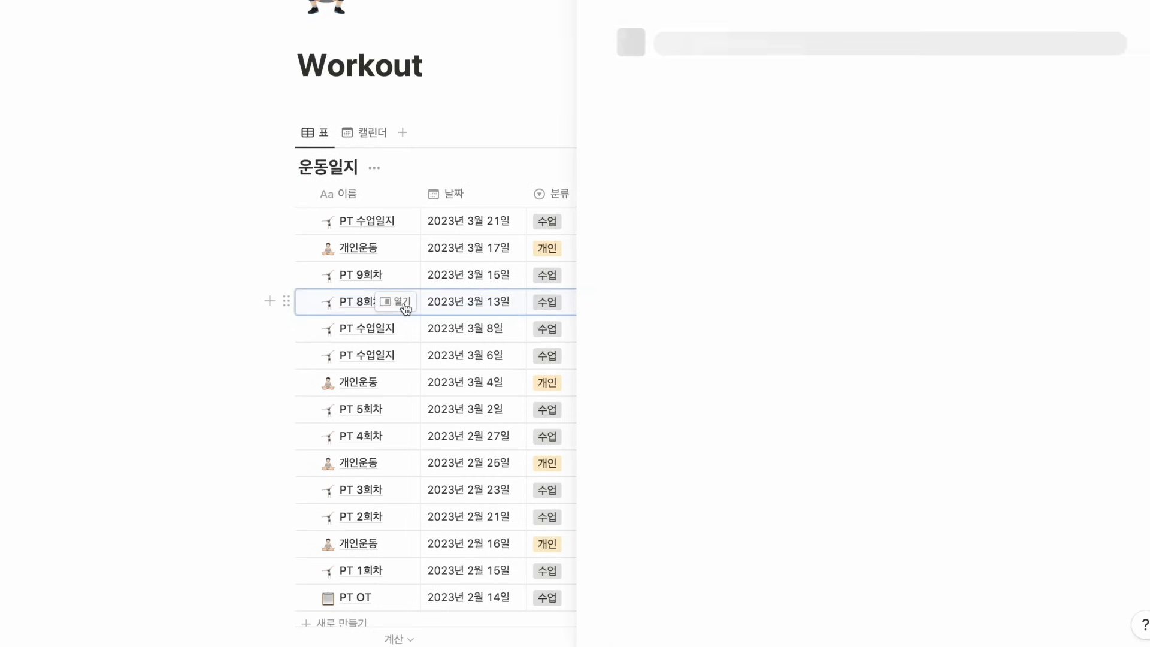
scroll(700, 413, "down", 10)
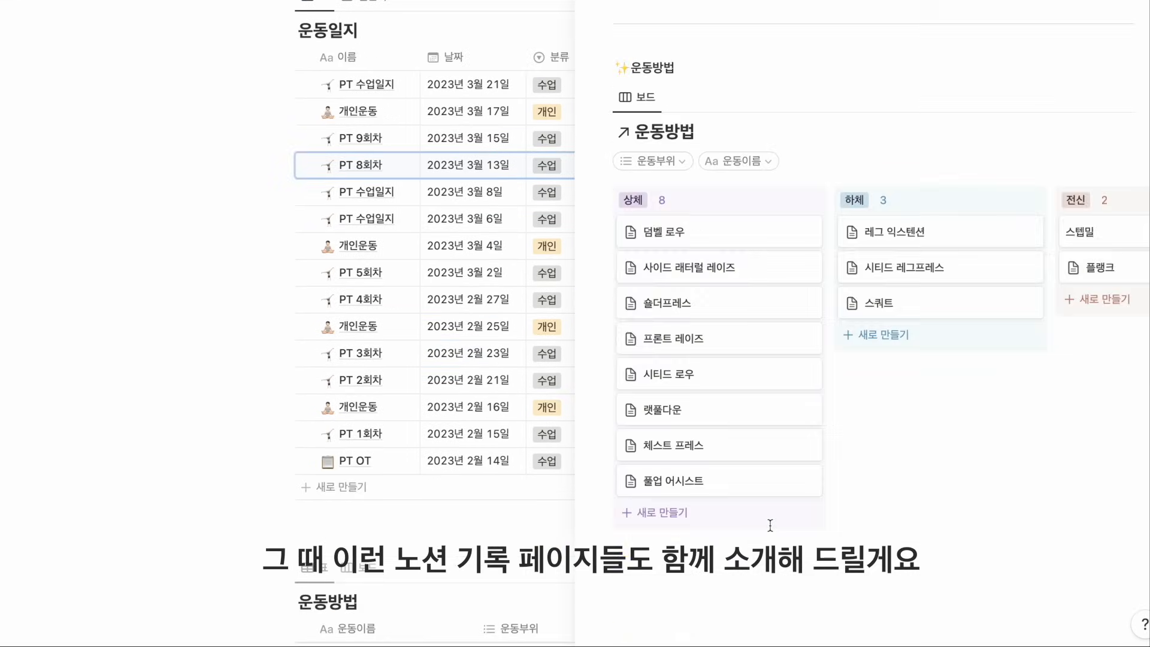